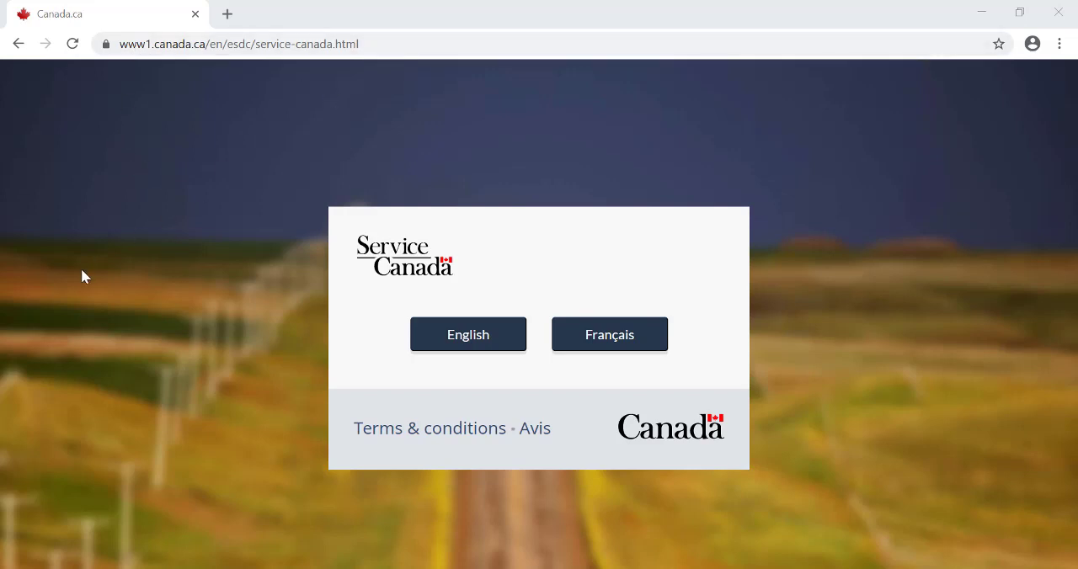
- Enter the Service Canada site in English and open the Employment Insurance benefits page
left_click(473, 326)
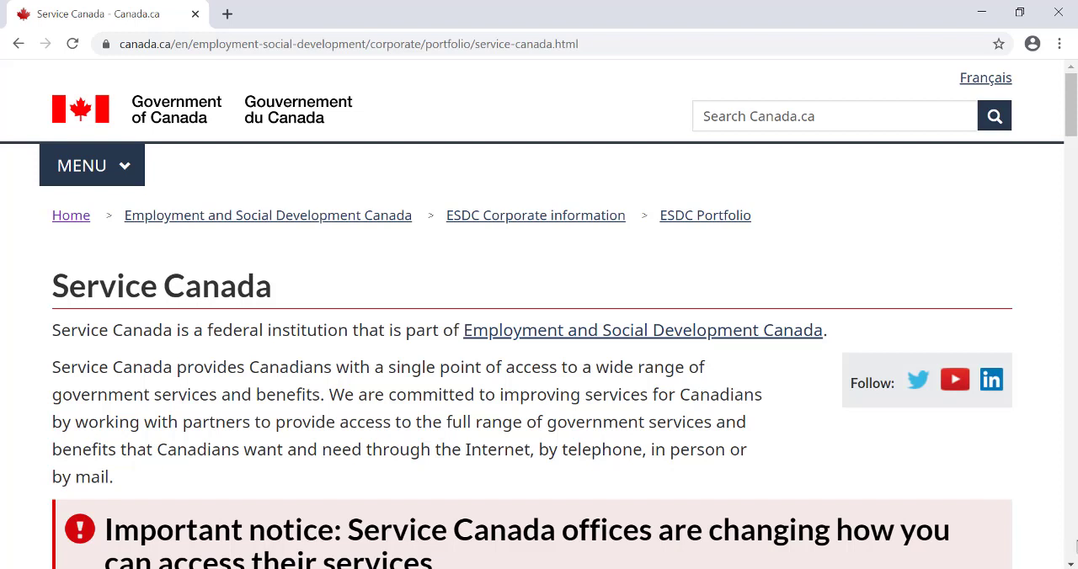
left_click(1071, 565)
left_click(1071, 565)
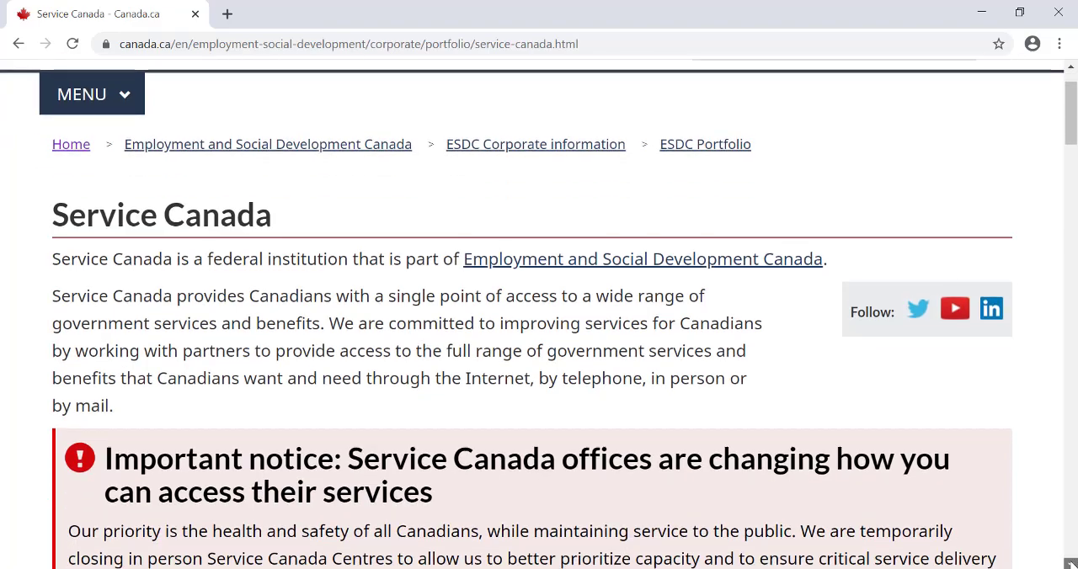
left_click(1071, 565)
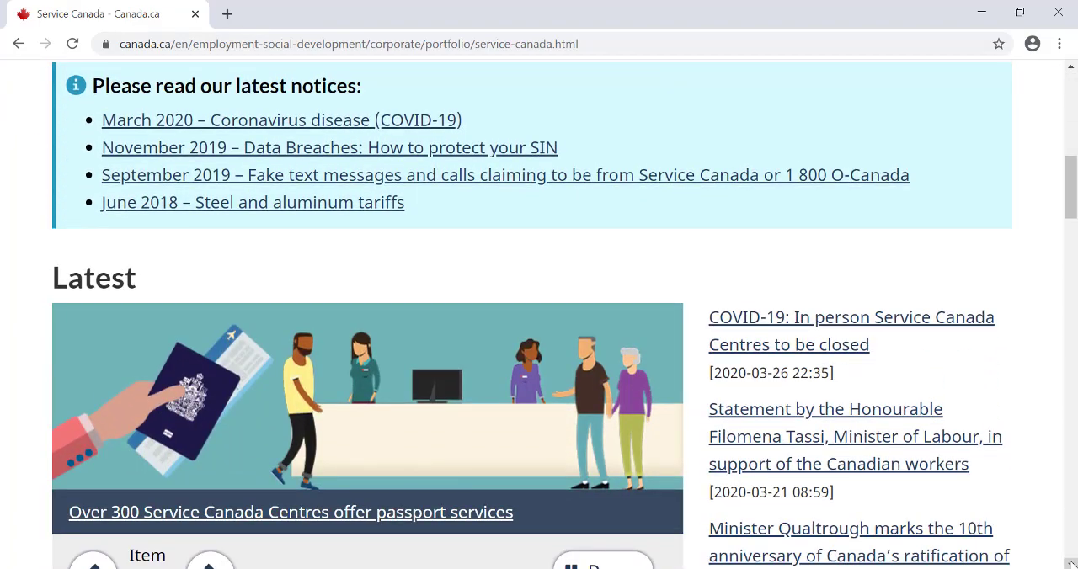
left_click(1071, 565)
left_click(1071, 565)
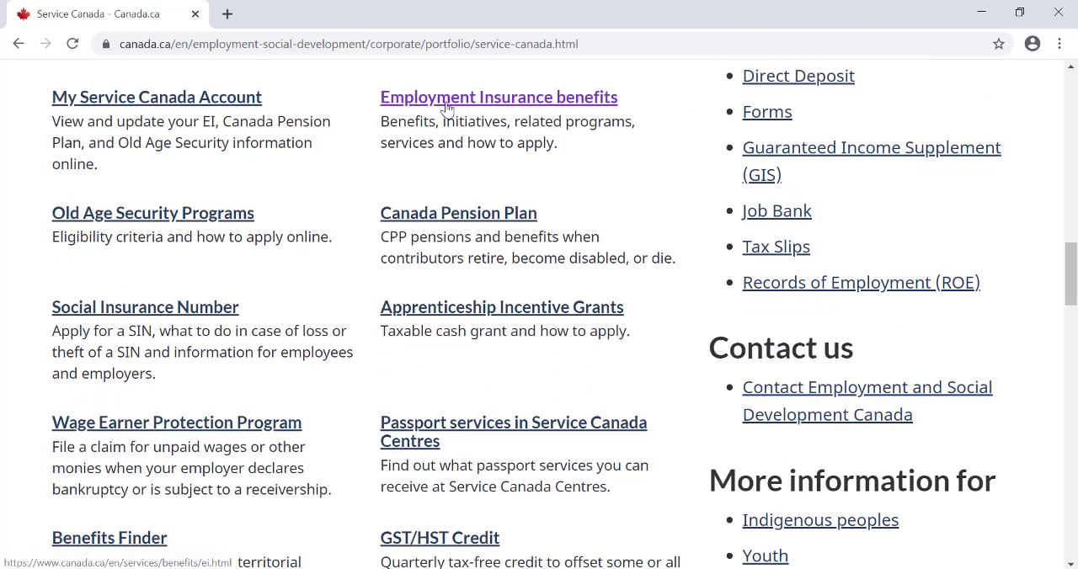
left_click(446, 101)
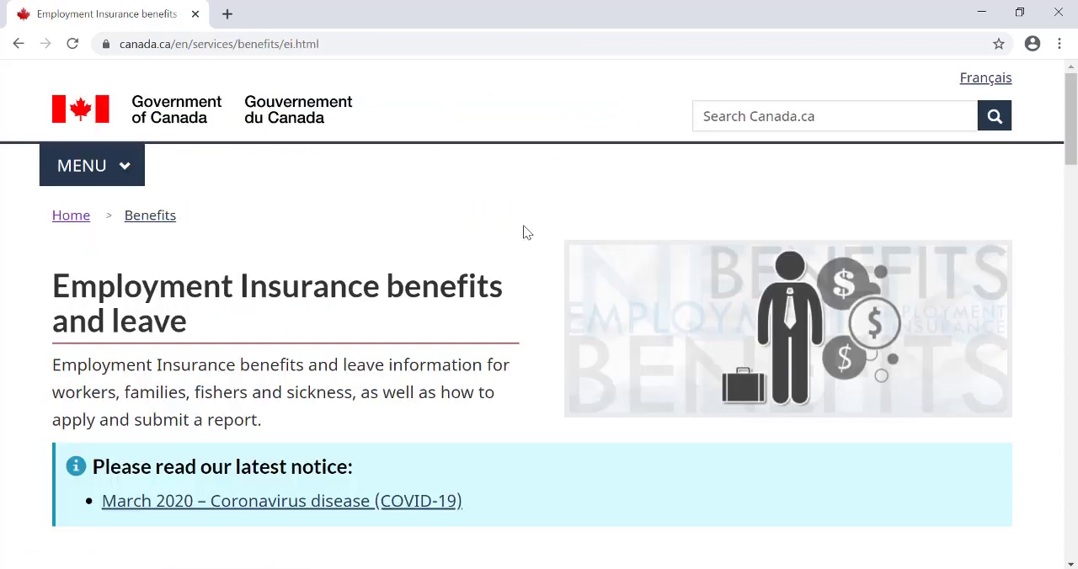
- Open the Regular benefits page from the Employment Insurance services and information listing
scroll(523, 224, "down", 2)
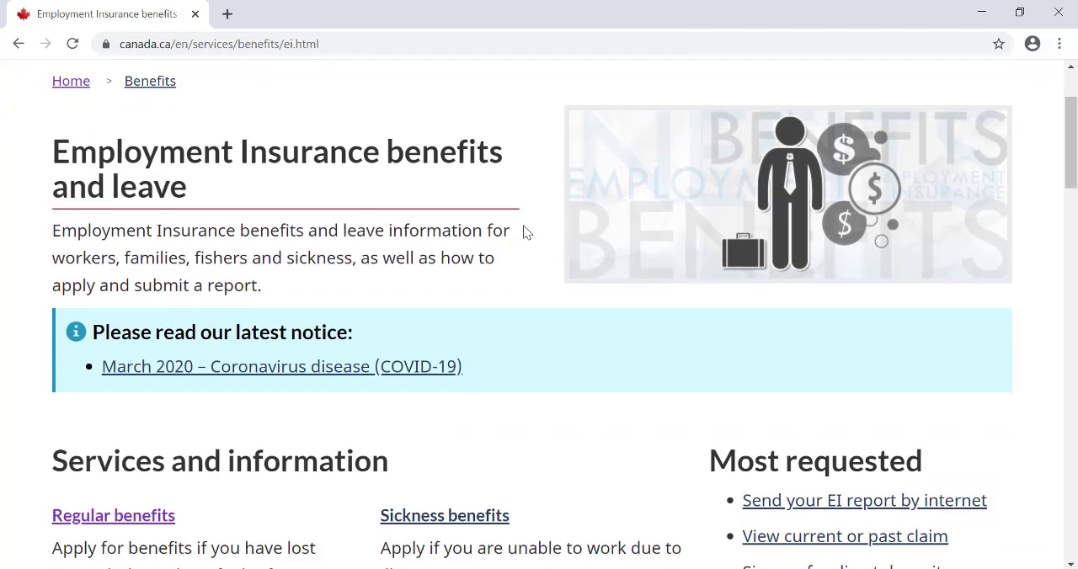
scroll(523, 225, "down", 2)
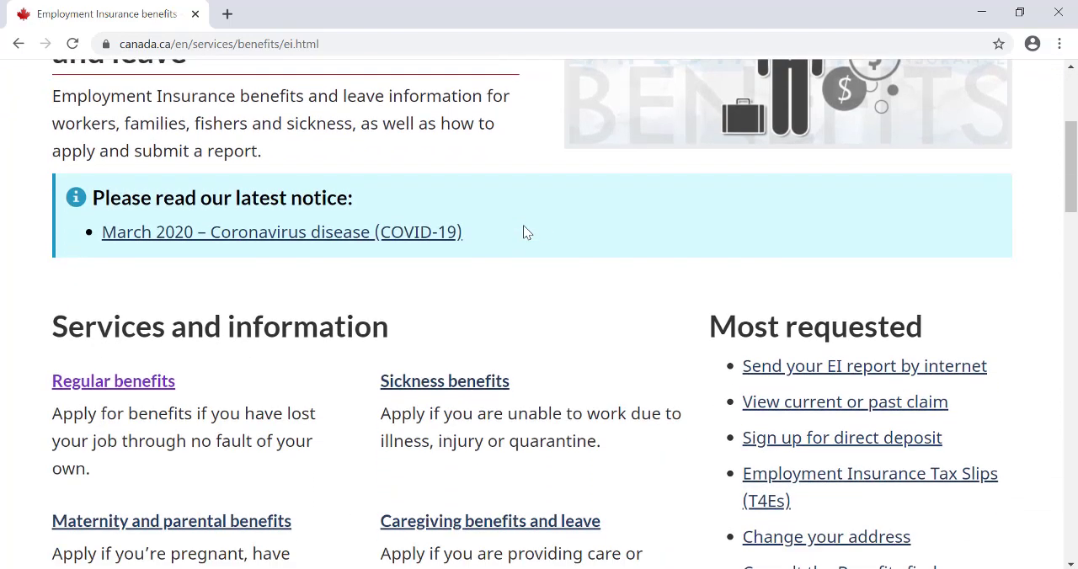
scroll(523, 225, "down", 1)
scroll(523, 232, "down", 1)
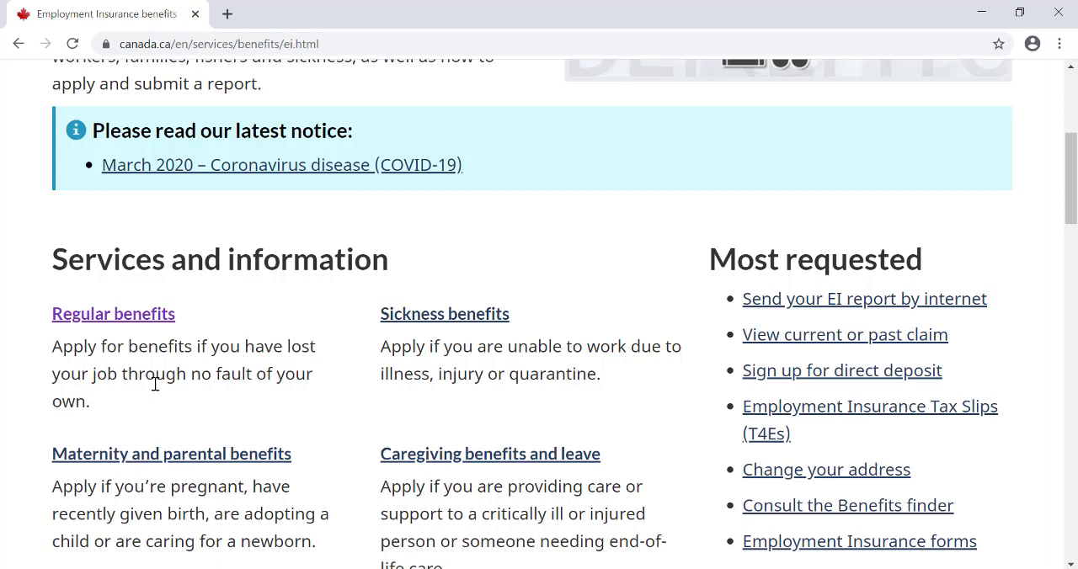
scroll(155, 384, "down", 2)
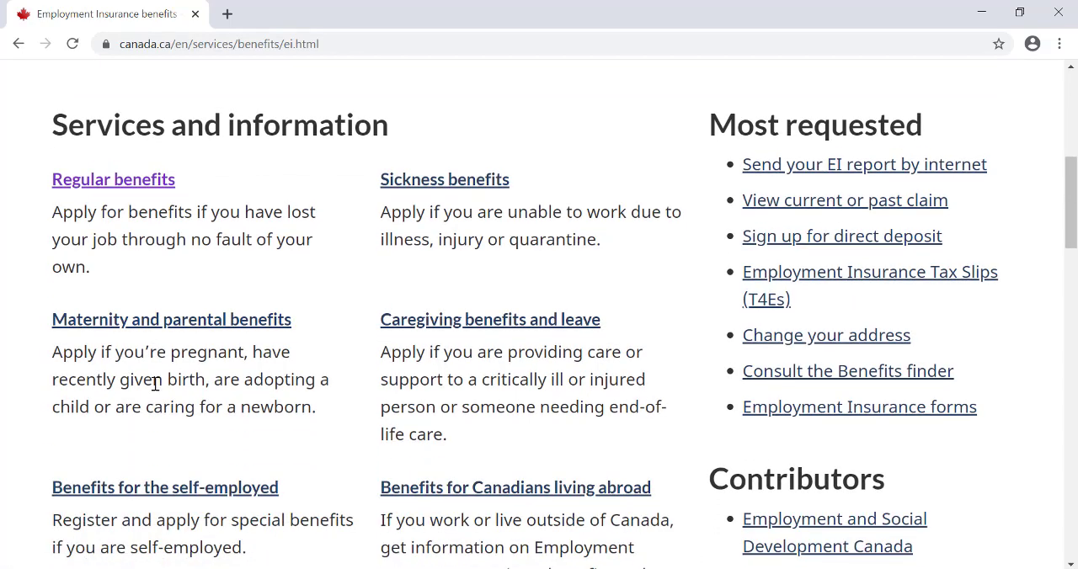
scroll(154, 384, "down", 1)
scroll(155, 384, "up", 2)
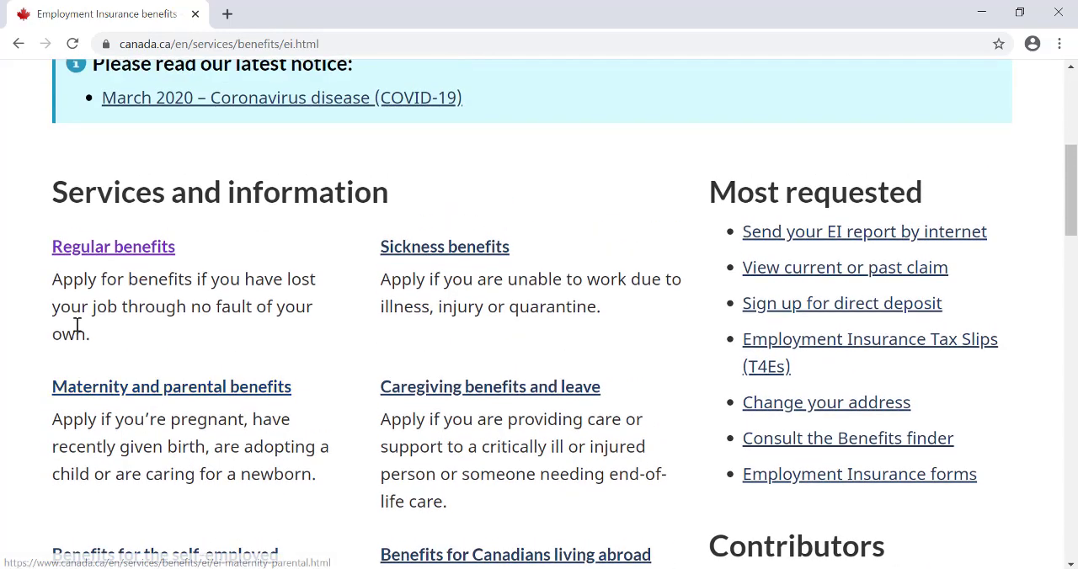
left_click(107, 247)
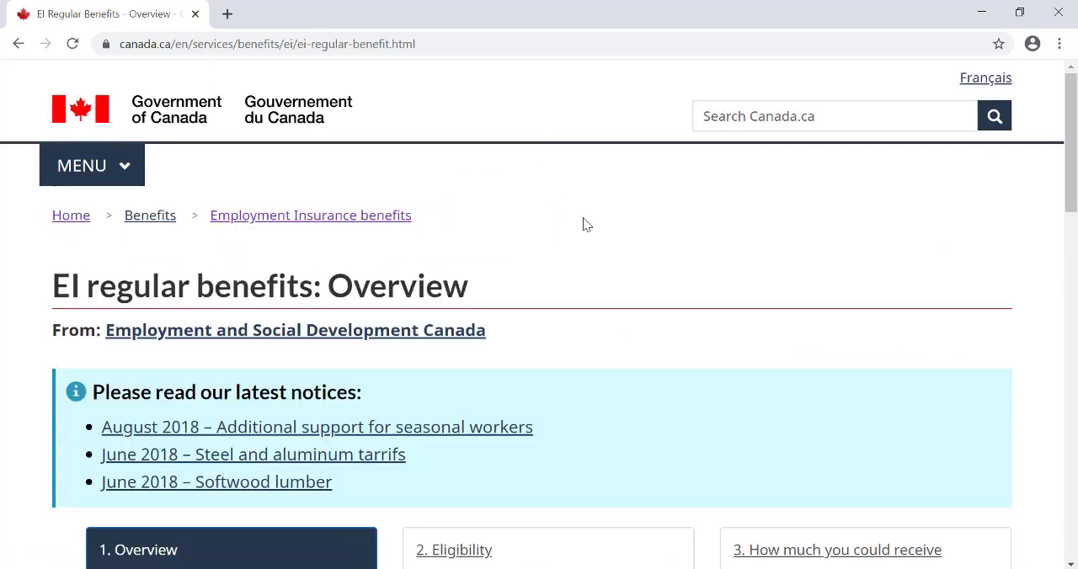
- Go to section 5, Apply, of the EI regular benefits guide
scroll(587, 224, "down", 2)
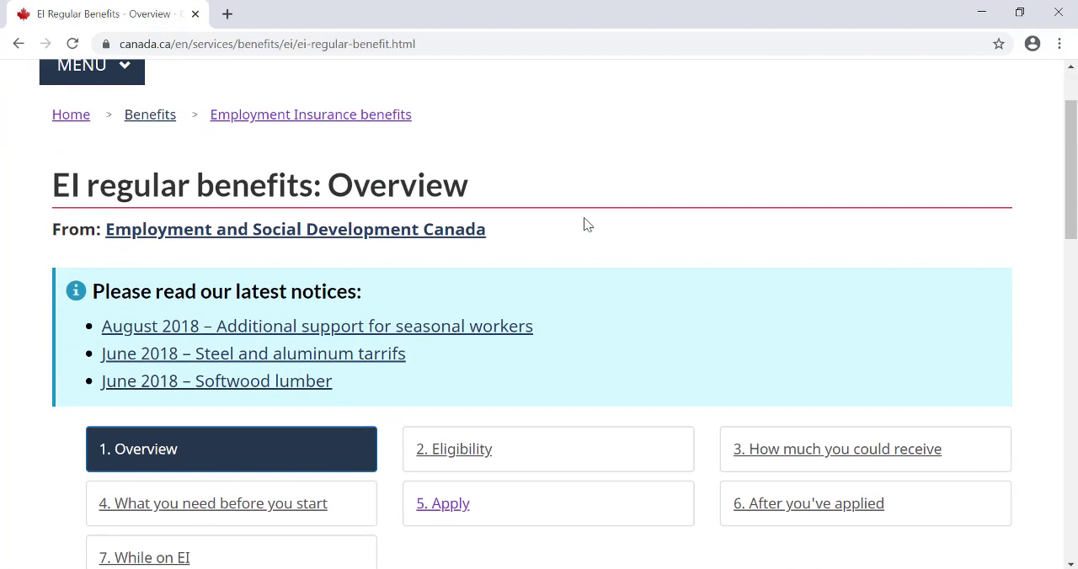
scroll(583, 223, "down", 1)
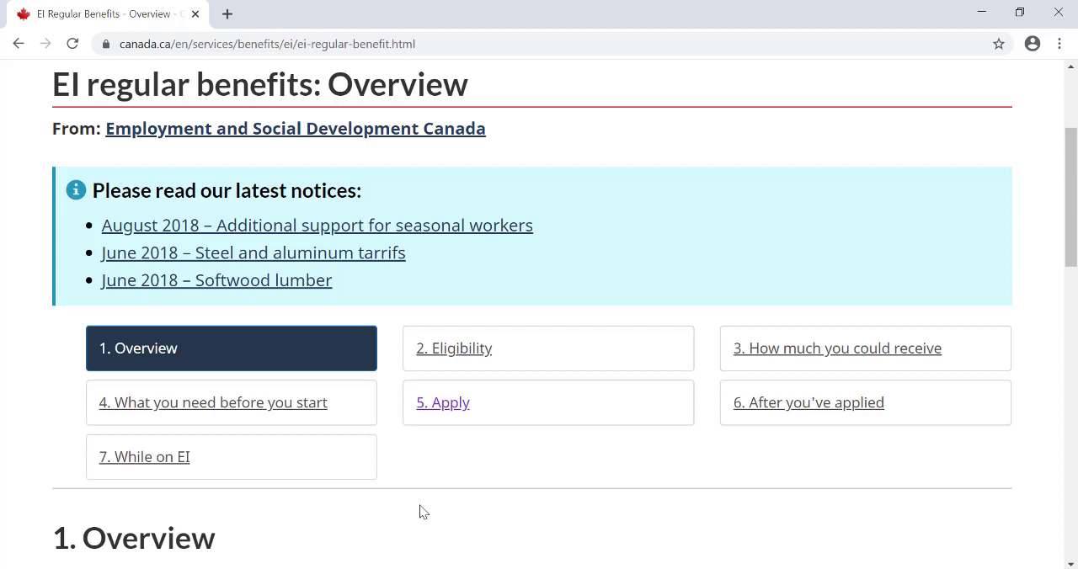
left_click(432, 404)
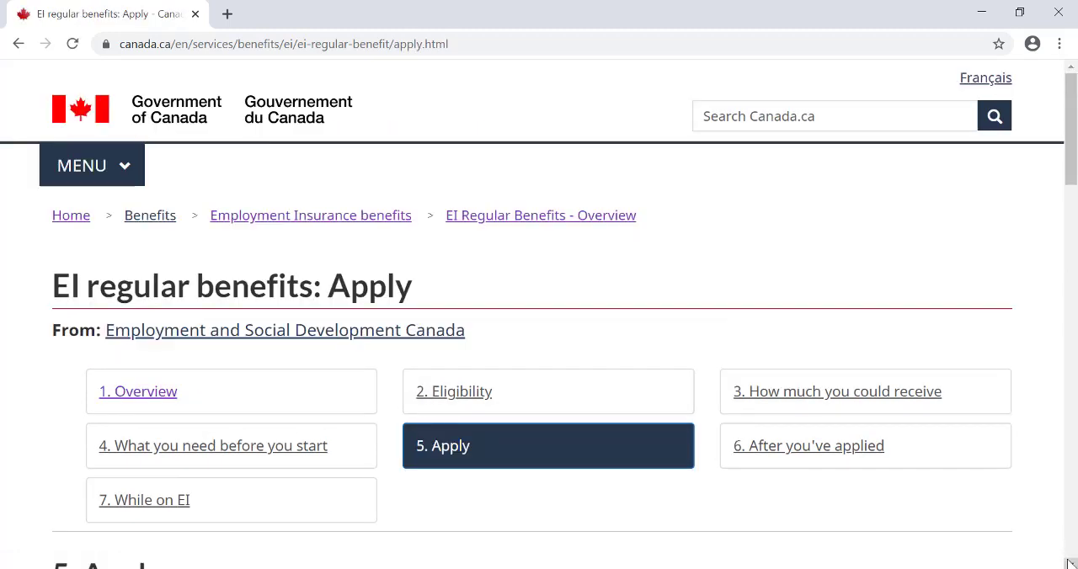
- Proceed from the Apply instructions to the privacy notice statement and start the online application from there
scroll(1069, 563, "down", 5)
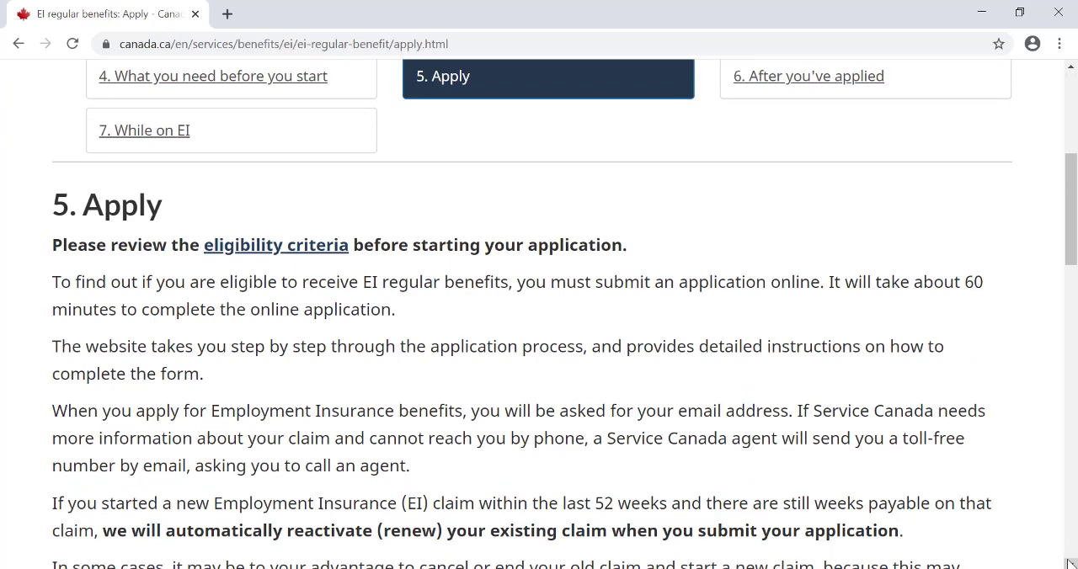
scroll(1069, 563, "down", 5)
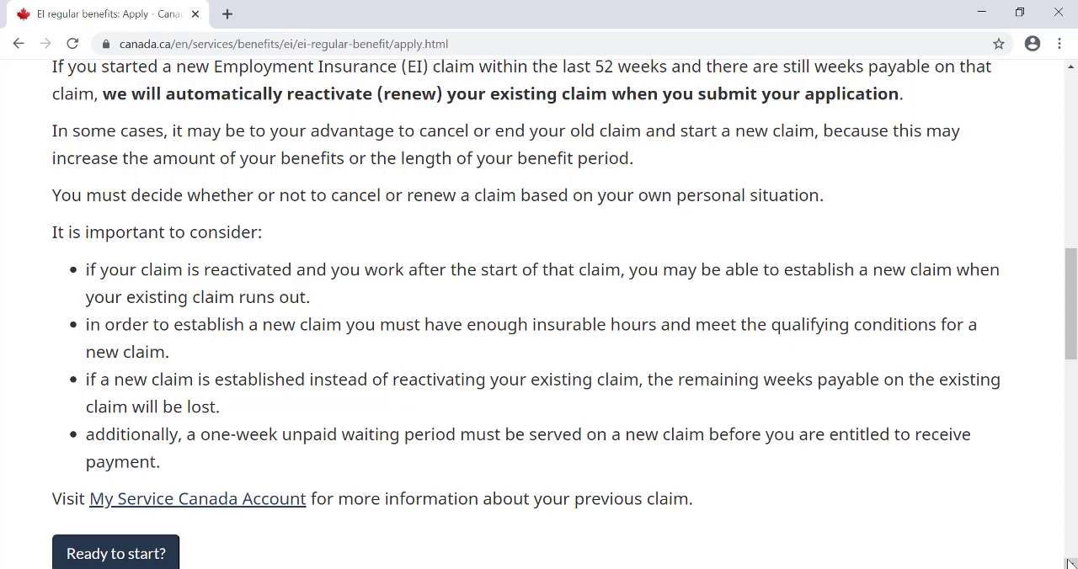
scroll(1069, 564, "down", 3)
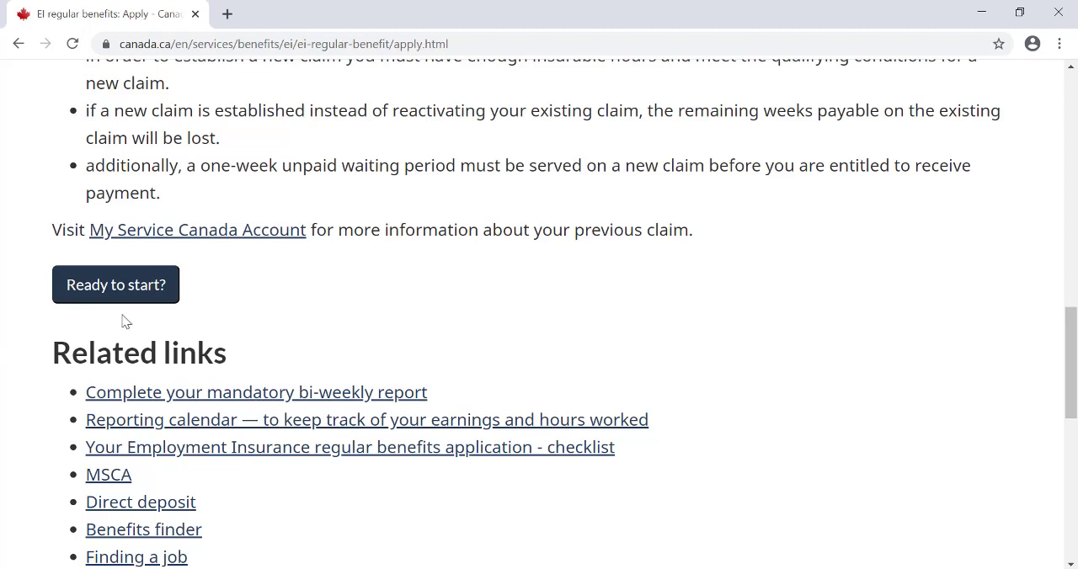
left_click(97, 289)
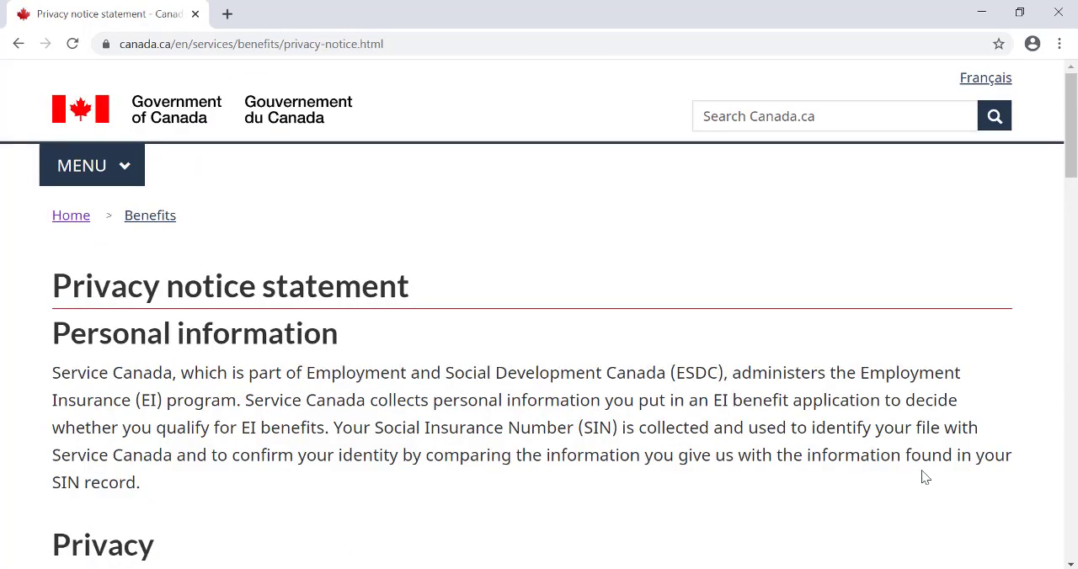
left_click_drag(1070, 565, 379, 466)
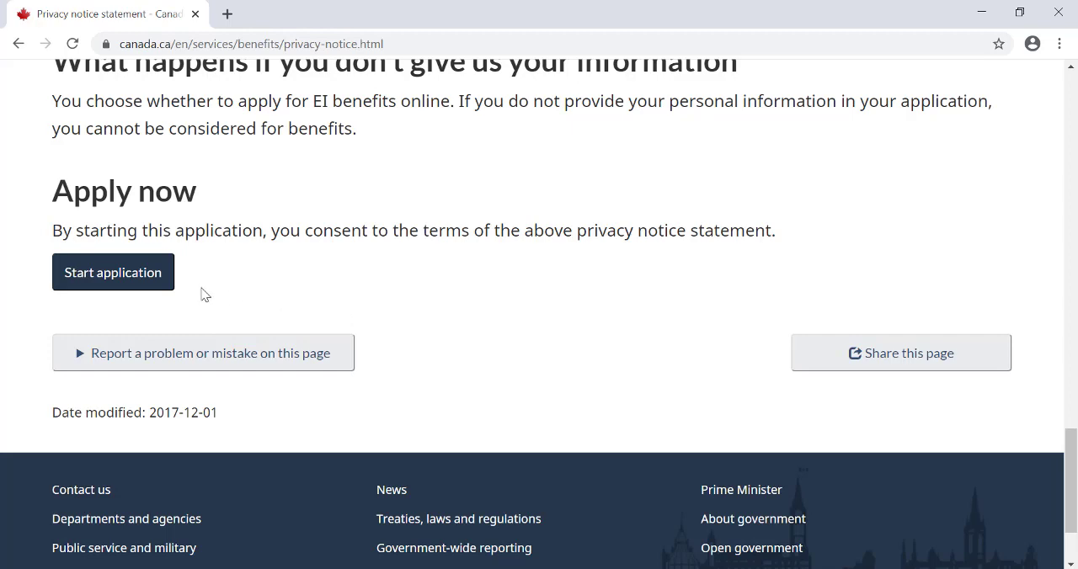
left_click(130, 280)
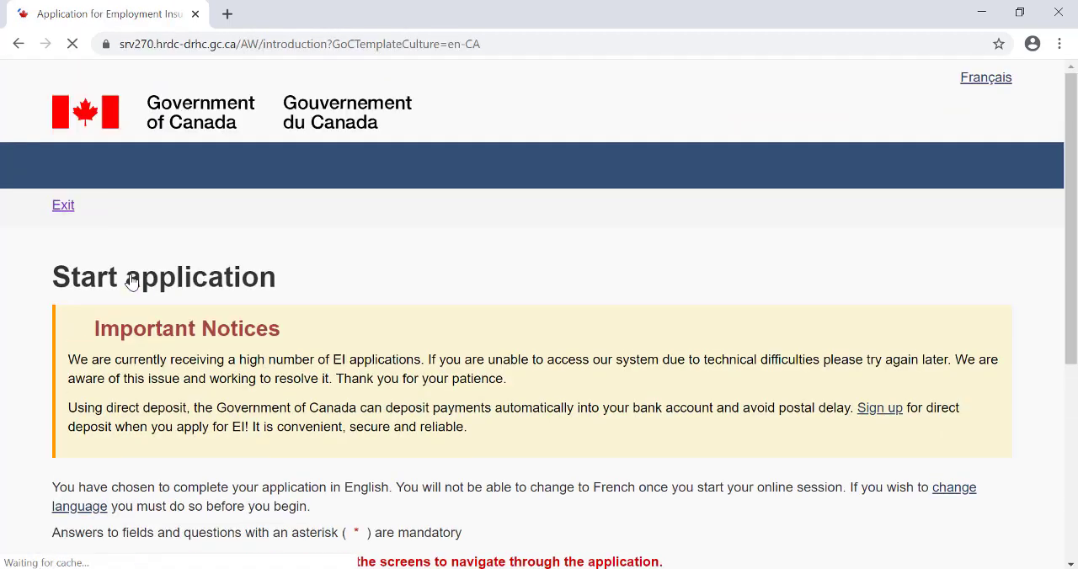
- Answer No to retrieving an application begun within the last 72 hours and continue
left_click(1070, 565)
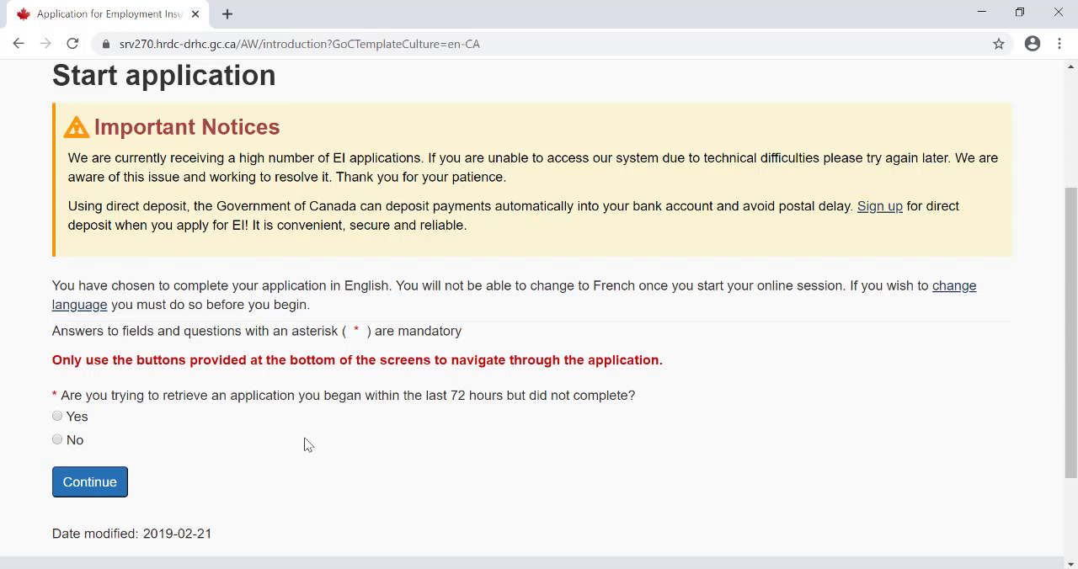
left_click(57, 440)
left_click(100, 487)
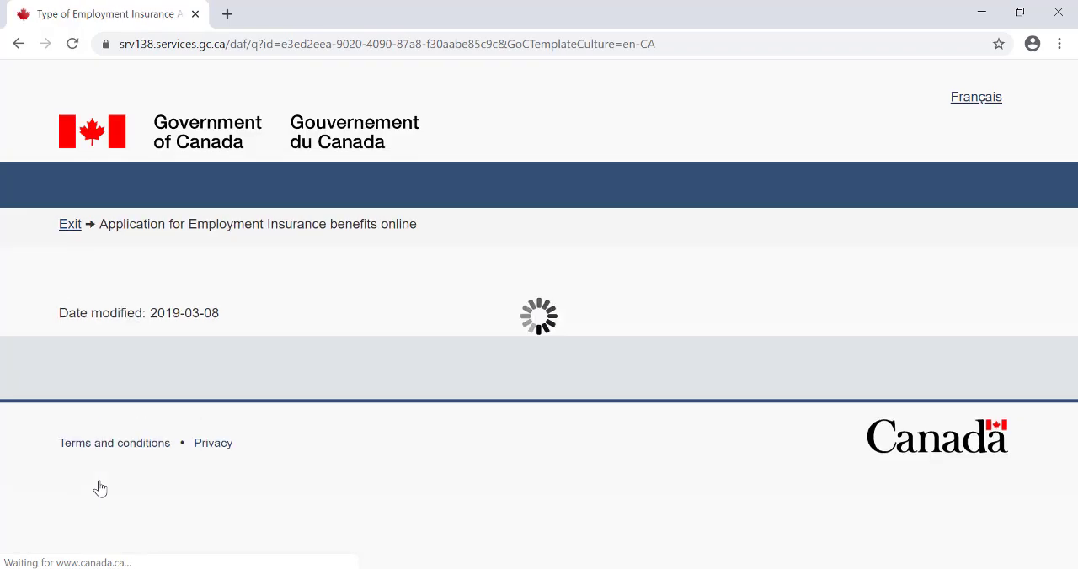
- Claim Benefits for employees, answer No to the reference code question, and continue to the benefit type page
left_click(1070, 564)
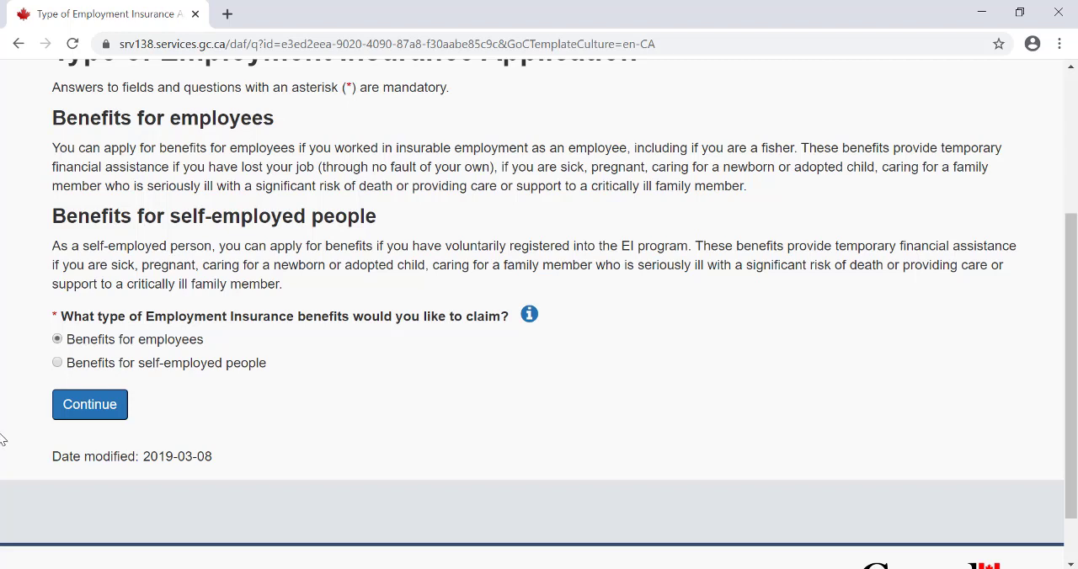
left_click(106, 406)
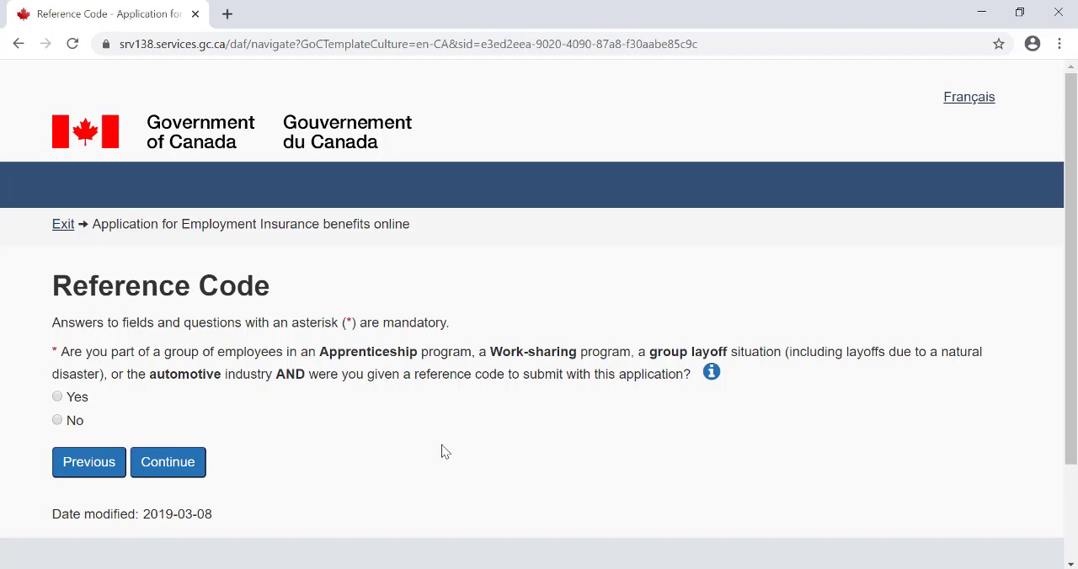
left_click(72, 425)
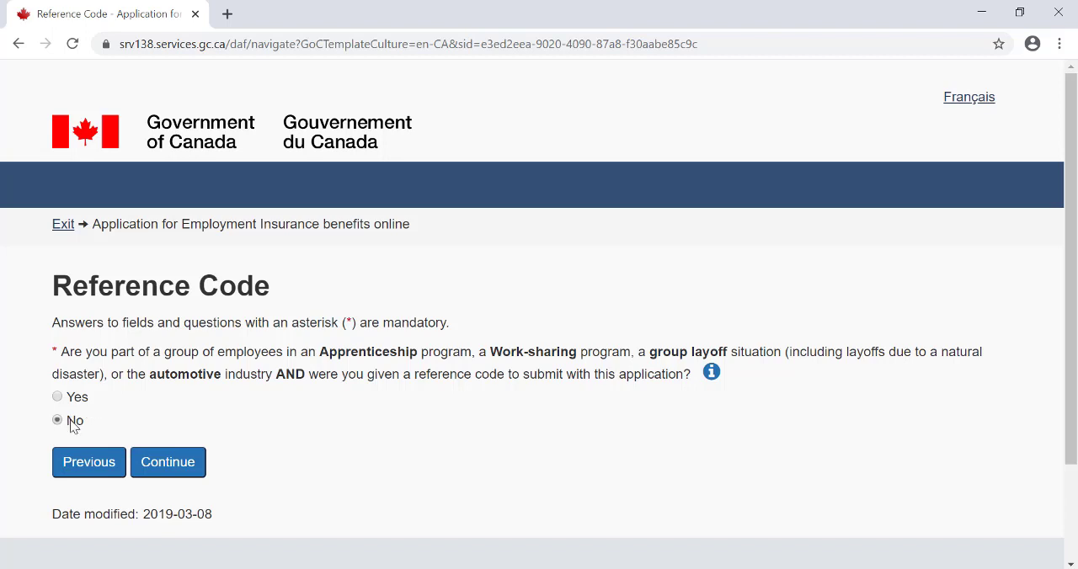
left_click(189, 458)
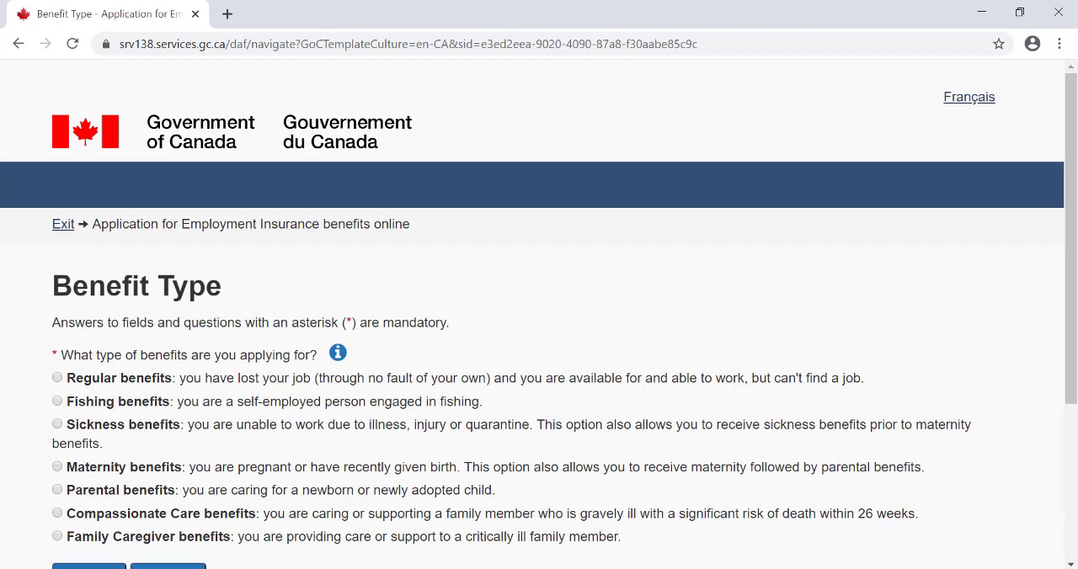
- Choose Regular benefits as the type of benefits being applied for and continue
left_click(1070, 564)
left_click(1070, 564)
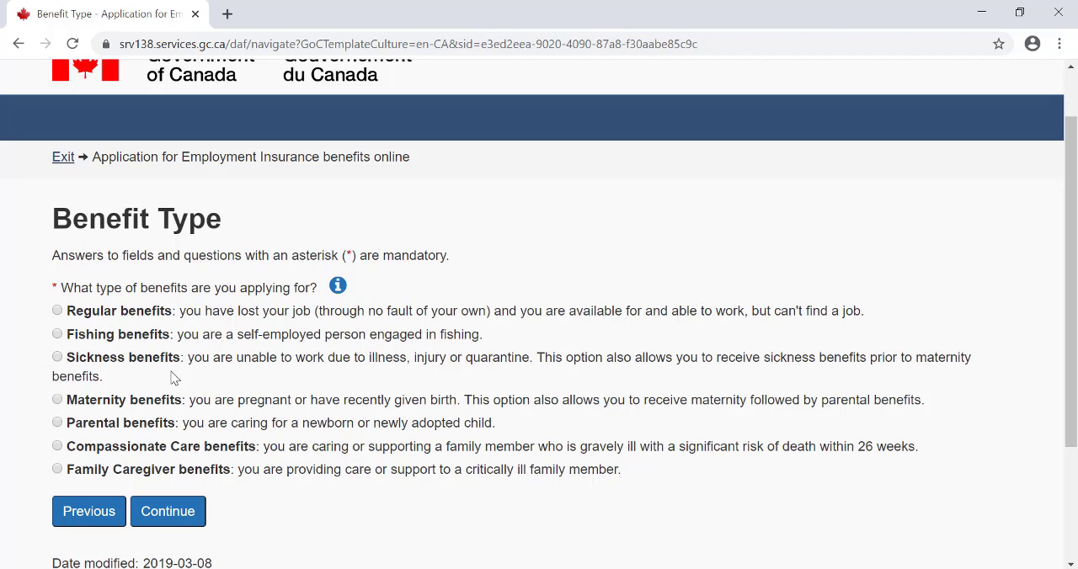
left_click(58, 311)
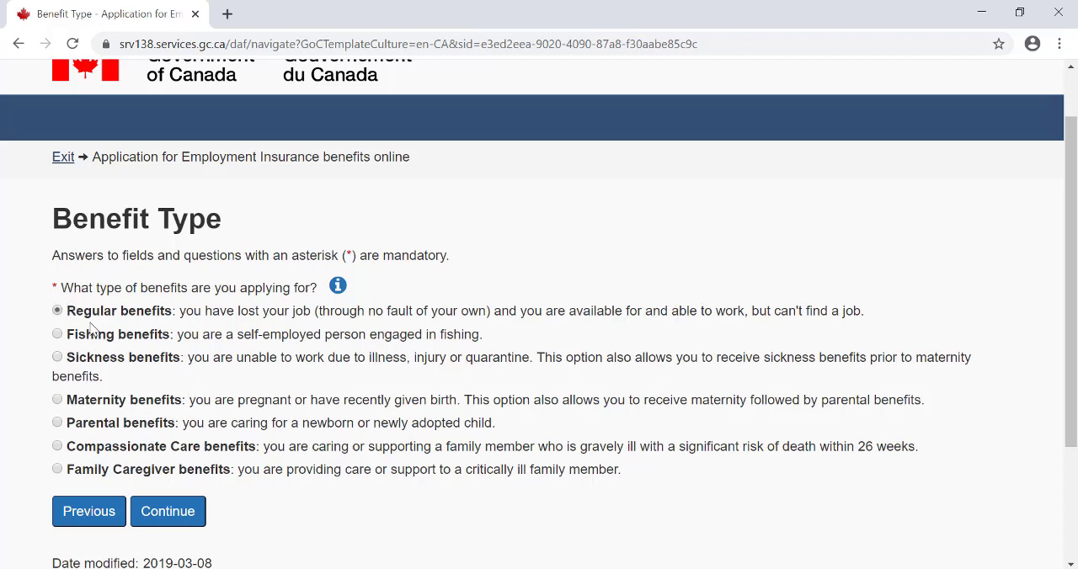
left_click(145, 517)
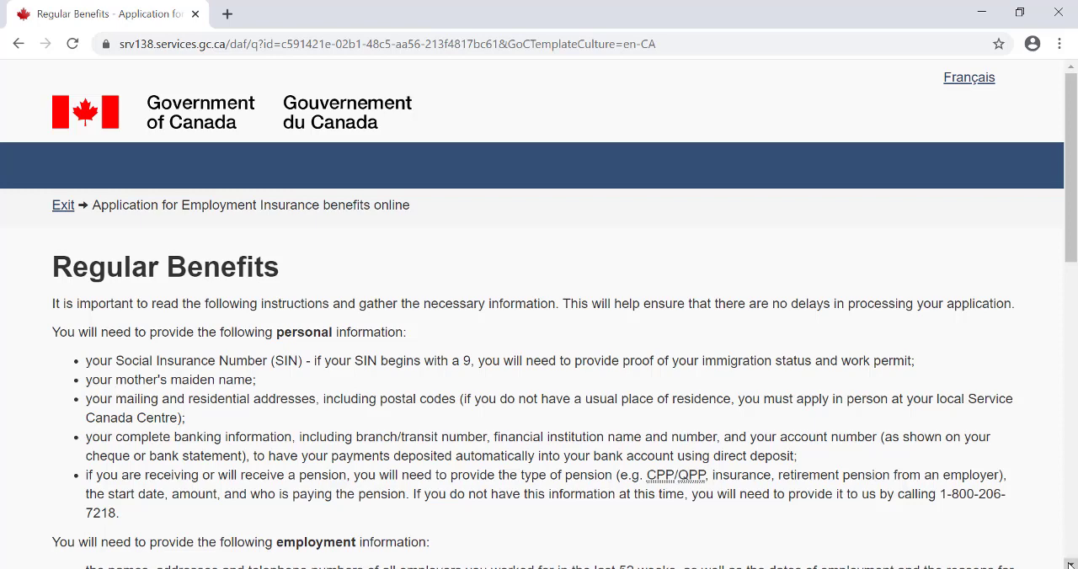
- Review the required personal and employment information and the previous-claim rules, highlighting the phone number for terminating a claim
left_click(1069, 564)
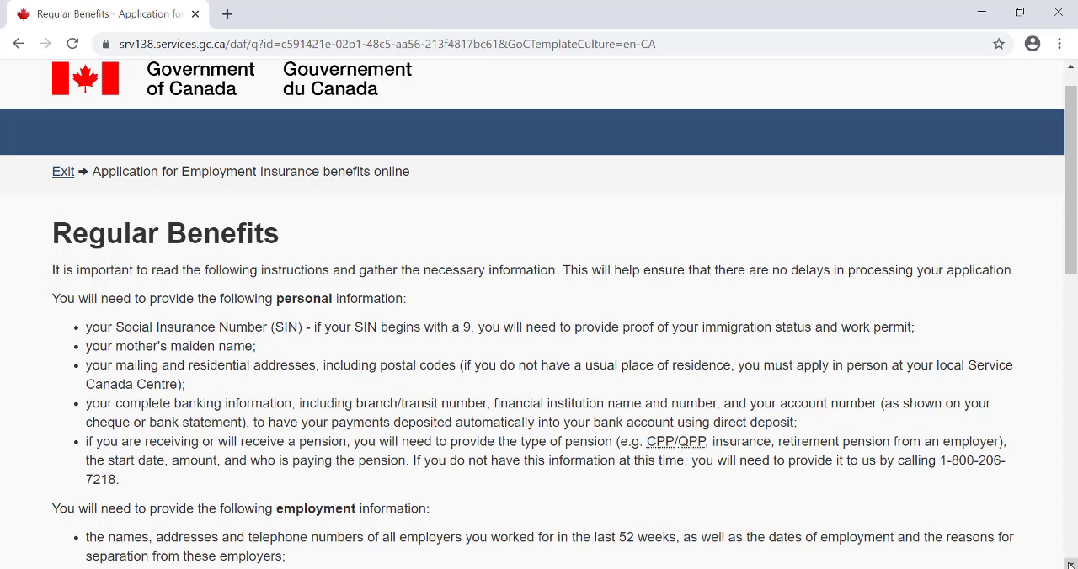
left_click(1069, 565)
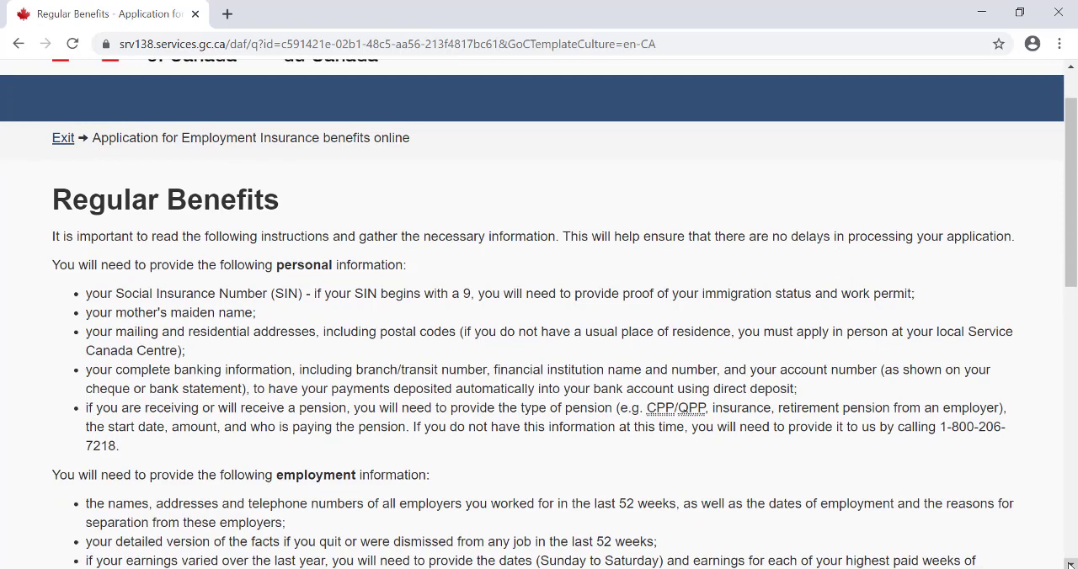
left_click(1069, 565)
left_click(1069, 565)
left_click(1069, 565)
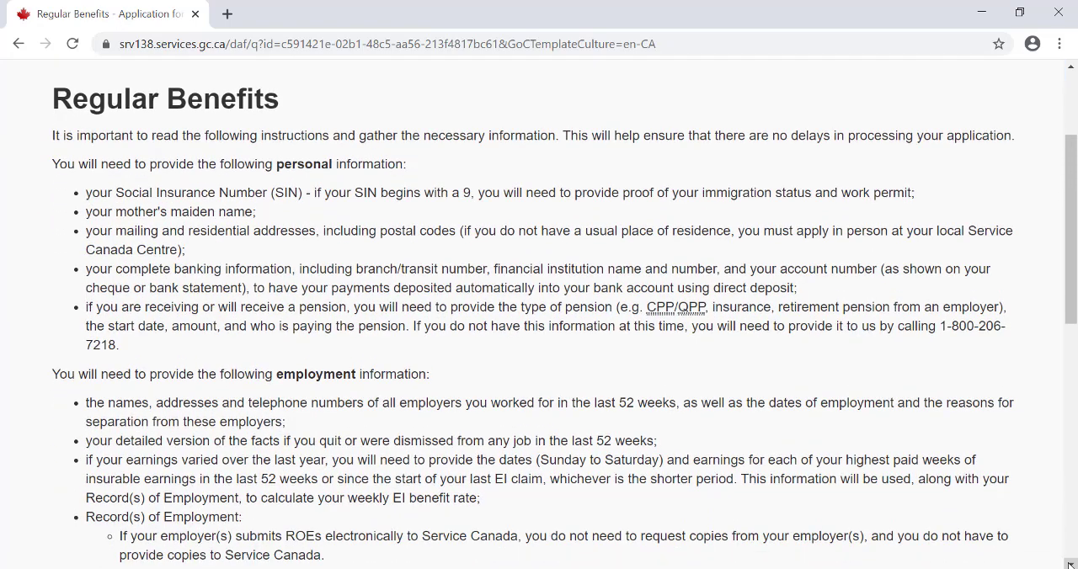
left_click(1070, 565)
left_click(1069, 565)
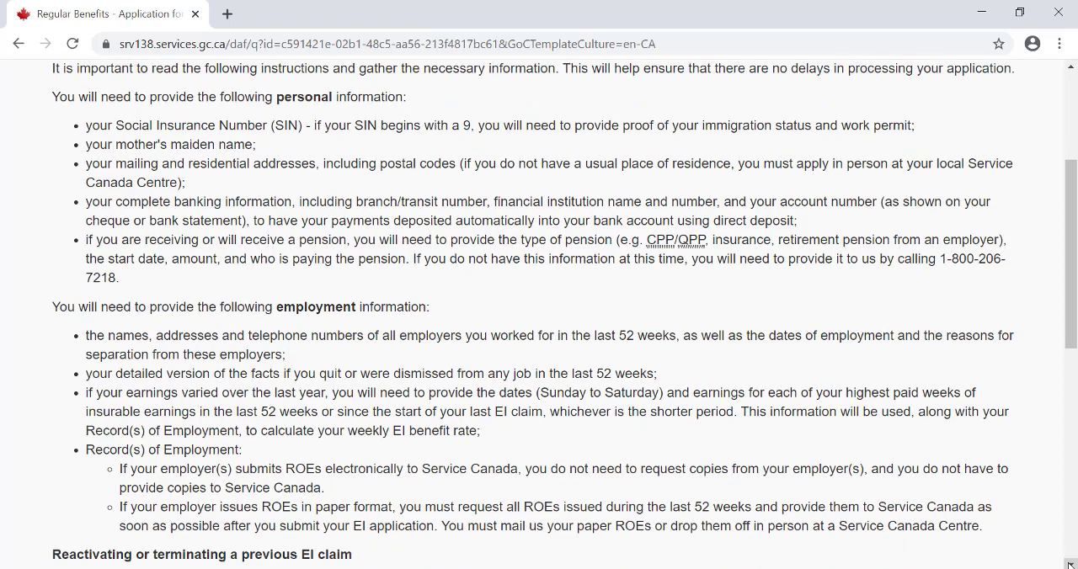
left_click(1069, 565)
left_click(1069, 565)
left_click(1069, 565)
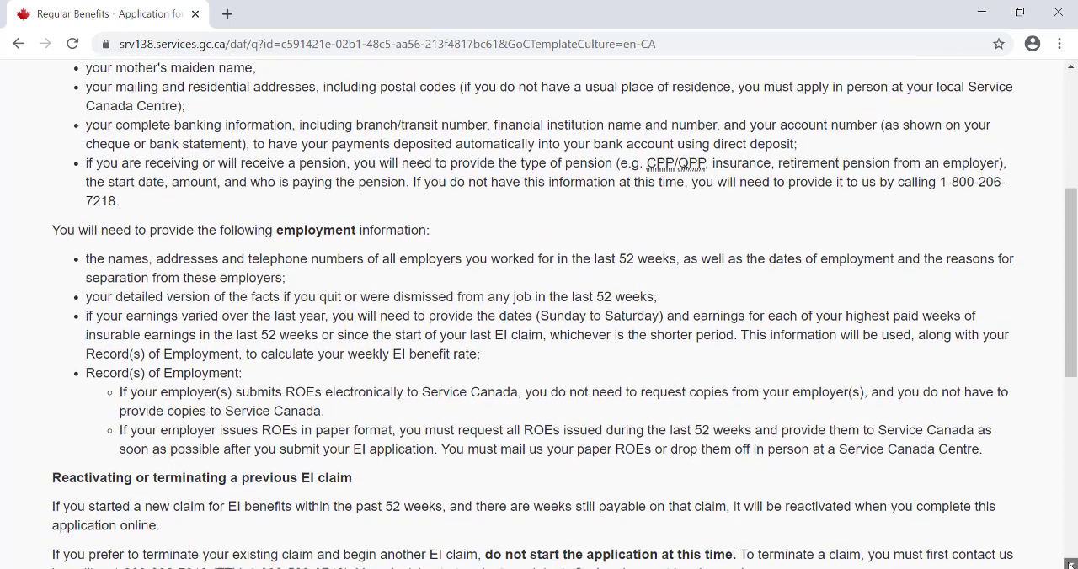
left_click(1069, 565)
left_click(1069, 564)
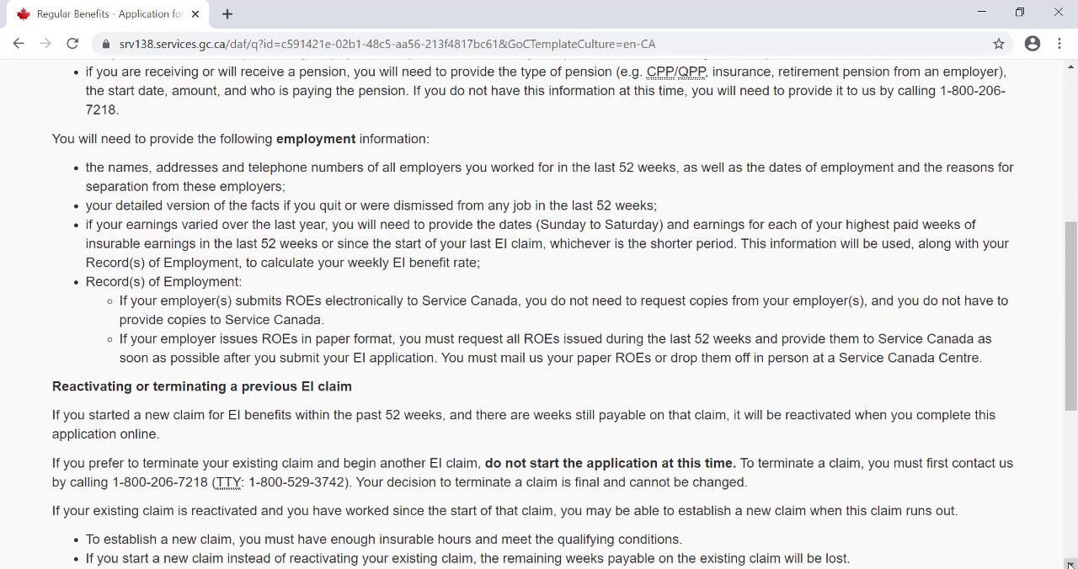
left_click(1069, 565)
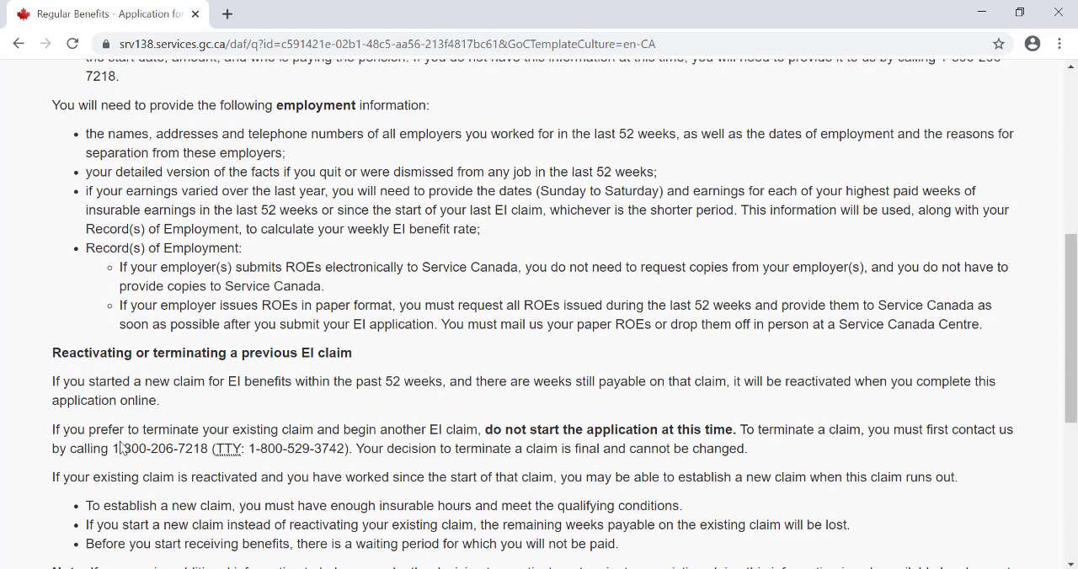
left_click_drag(110, 447, 208, 448)
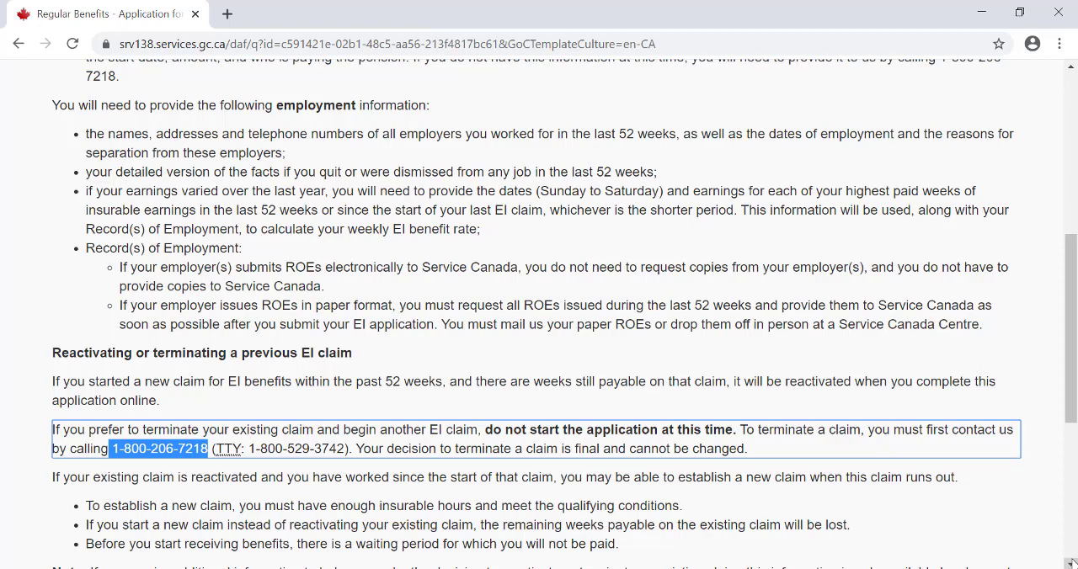
- Read the remaining rules on previous claims and the help section, and continue to the identity information page
scroll(1072, 562, "down", 3)
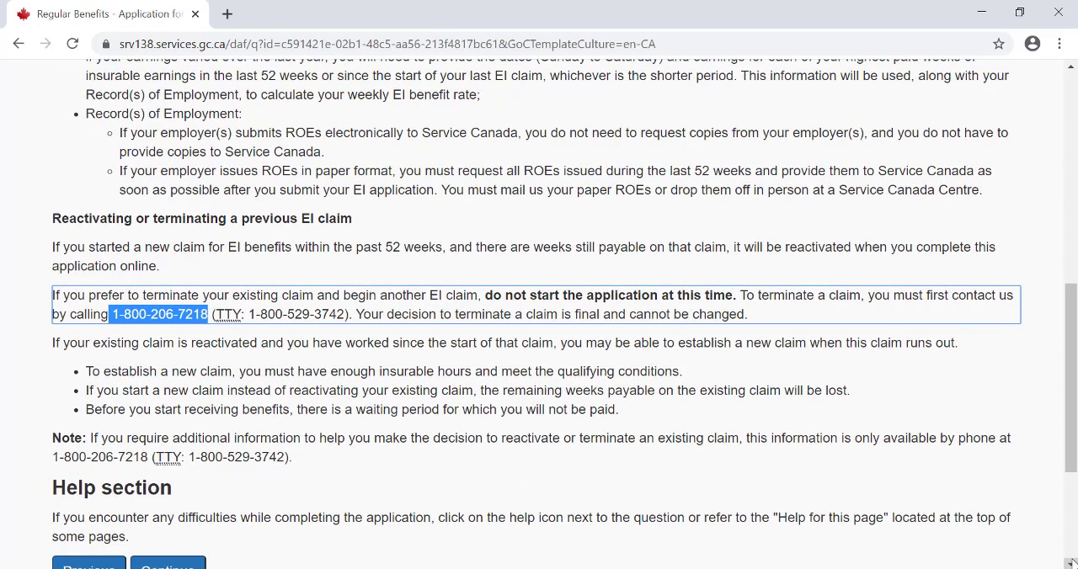
scroll(1072, 562, "down", 2)
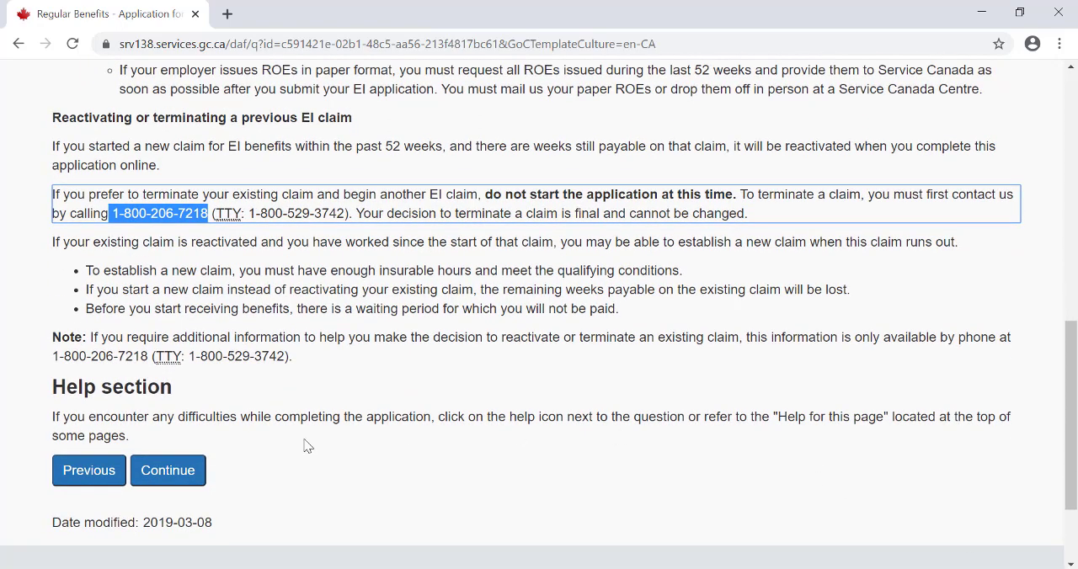
left_click(187, 477)
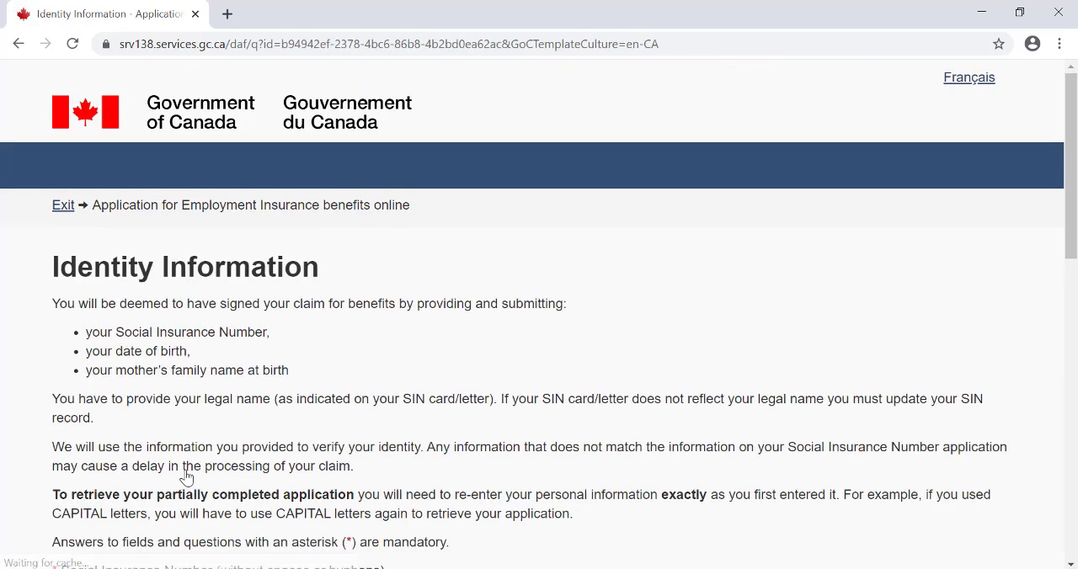
- Review the identity form's instructions and fields, from the Social Insurance Number and date of birth through gender and mother's maiden name
left_click(1071, 564)
left_click(1071, 565)
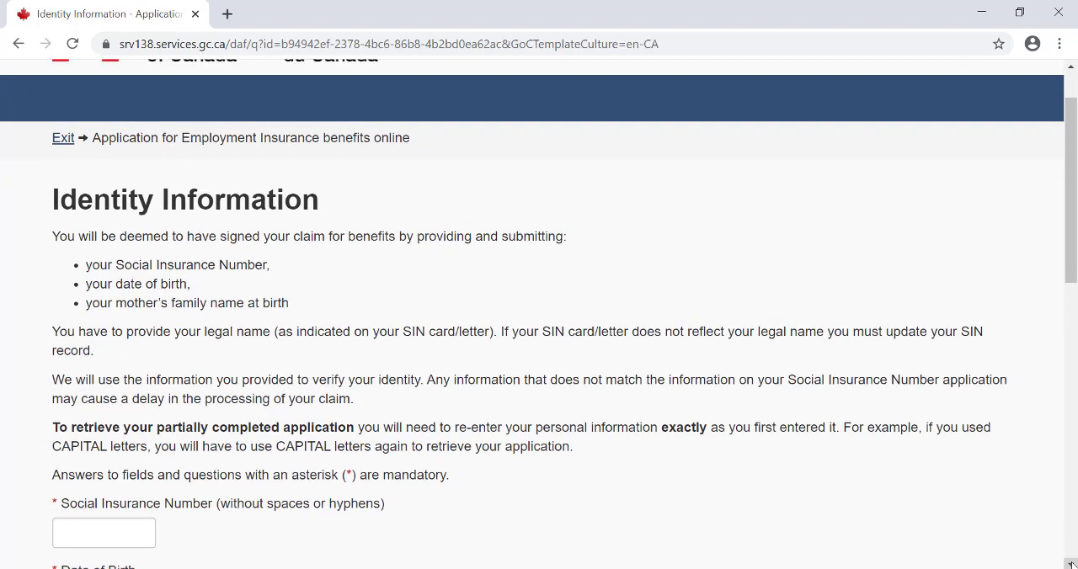
left_click(1071, 564)
left_click(1071, 564)
left_click(1071, 564)
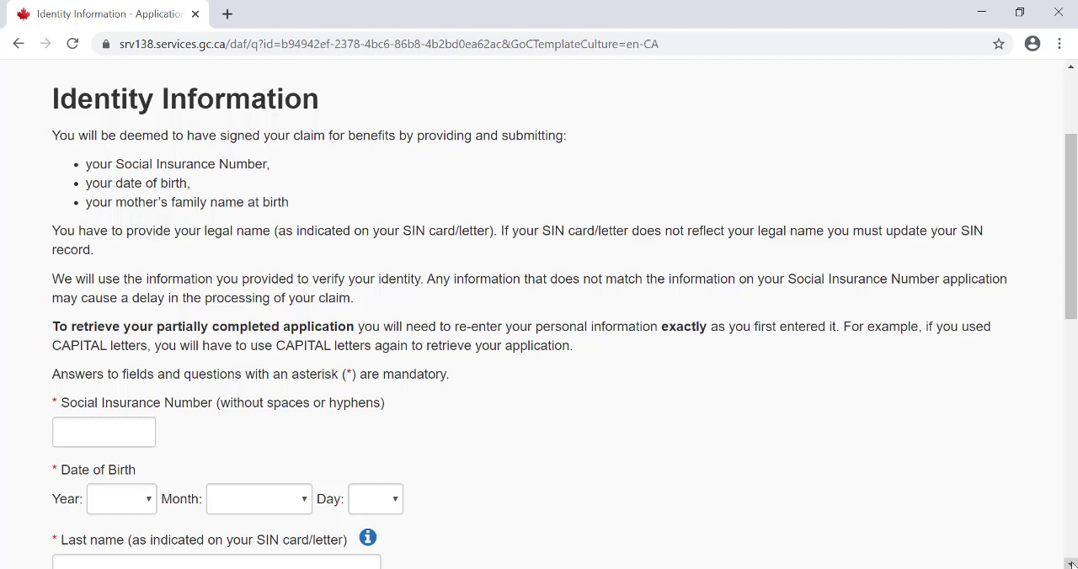
left_click(1071, 564)
left_click(1071, 564)
left_click(1071, 564)
left_click(1071, 564)
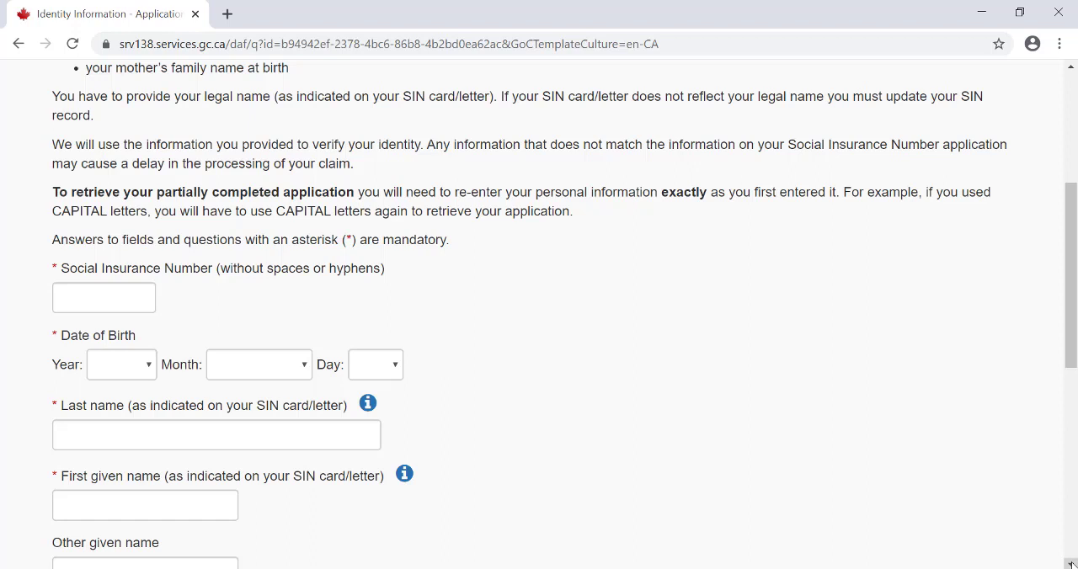
left_click(1071, 565)
left_click(1071, 564)
left_click(1071, 564)
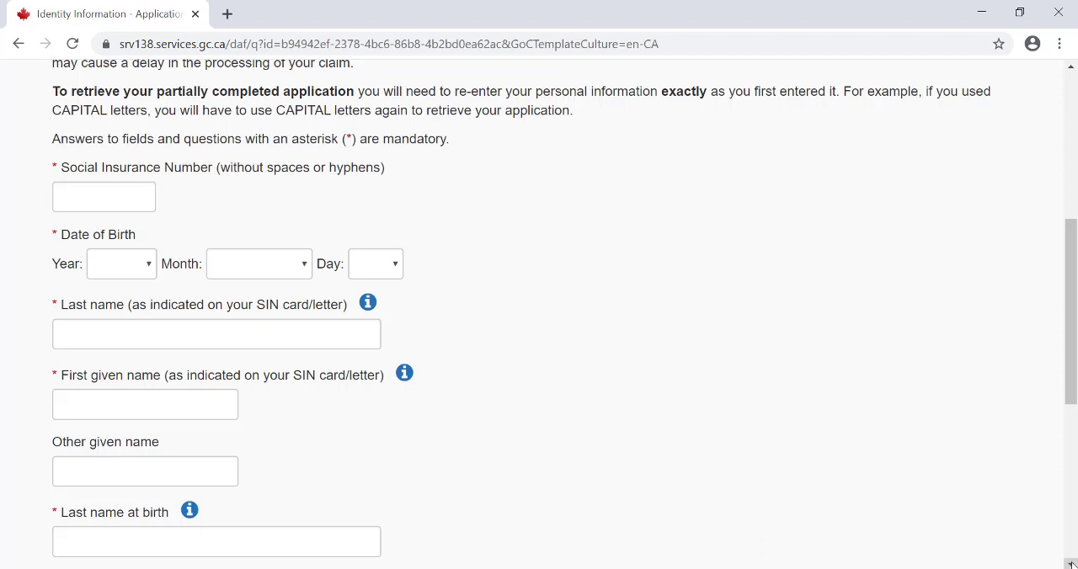
left_click(1071, 564)
left_click(1071, 564)
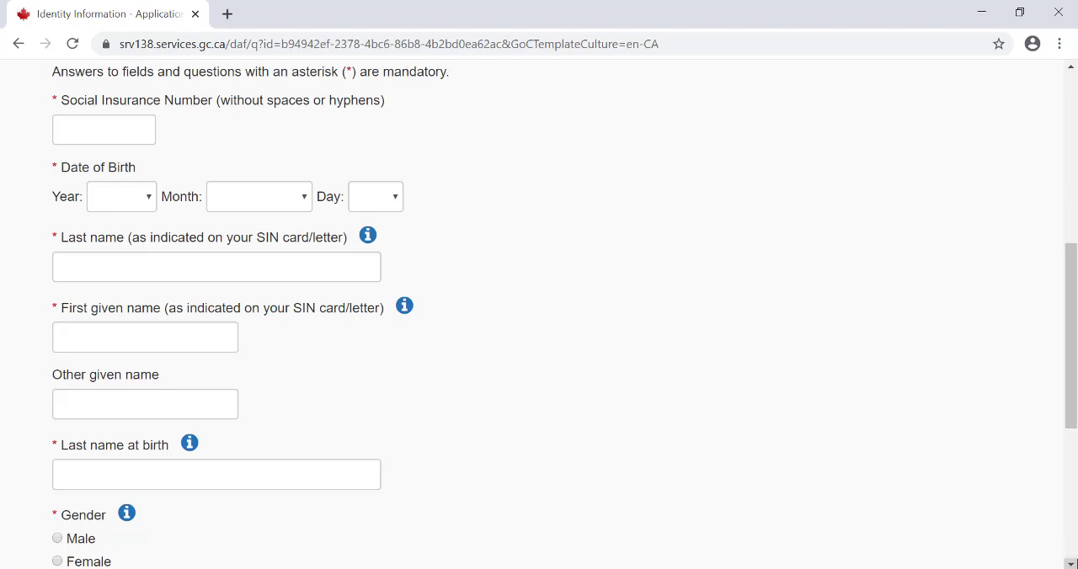
scroll(1070, 563, "down", 4)
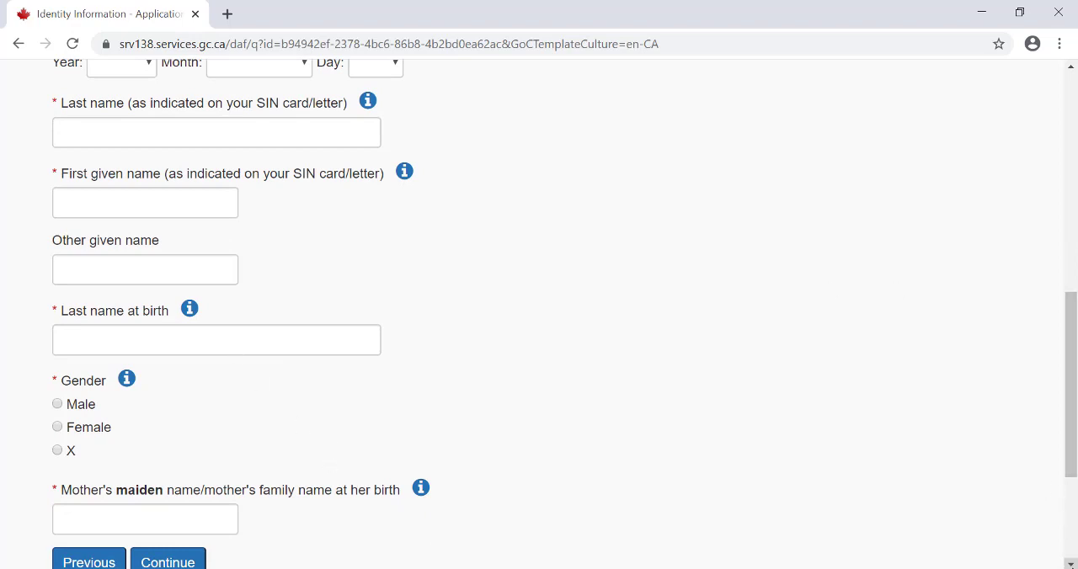
scroll(1070, 564, "down", 2)
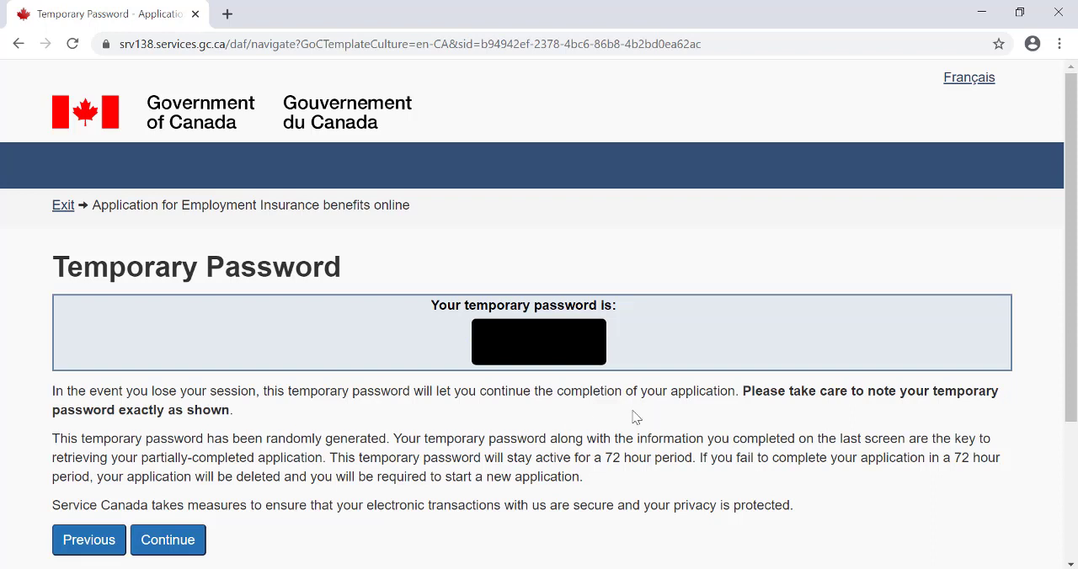
- Continue past the temporary password page and choose English as the preferred service language for both speaking and writing
left_click(178, 543)
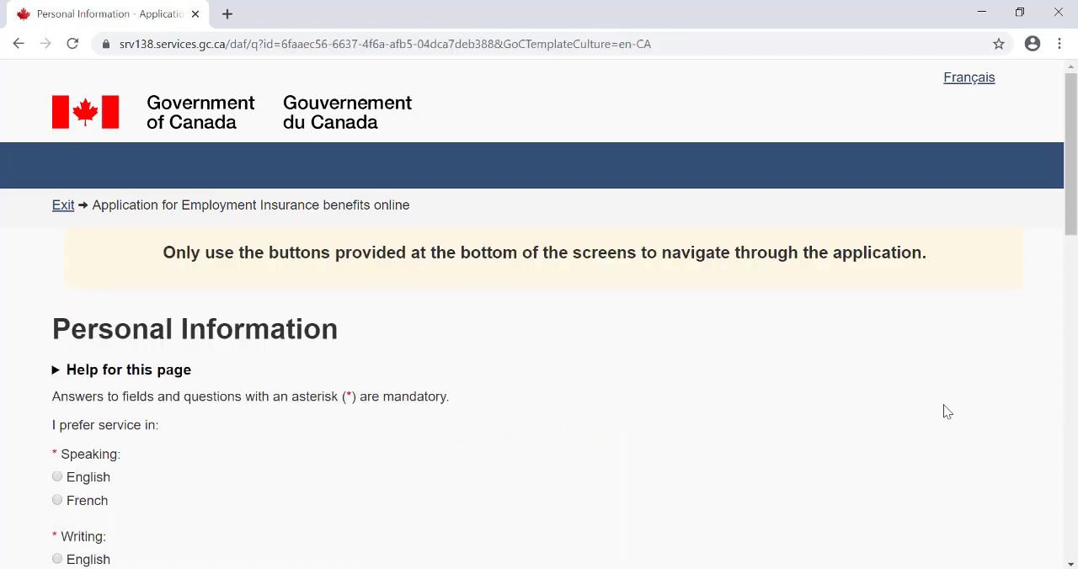
left_click_drag(1073, 102, 1075, 183)
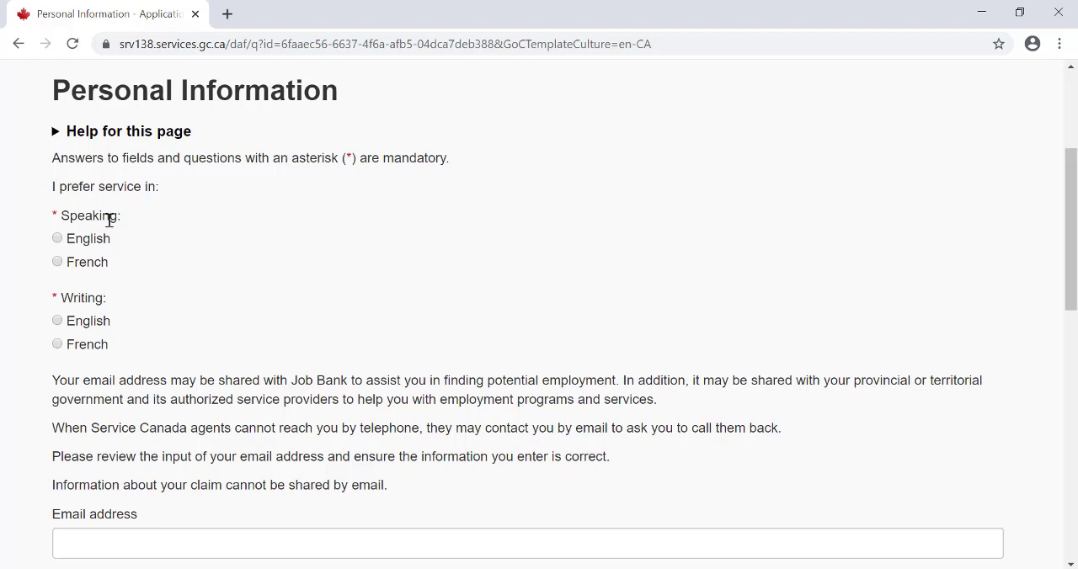
left_click(80, 329)
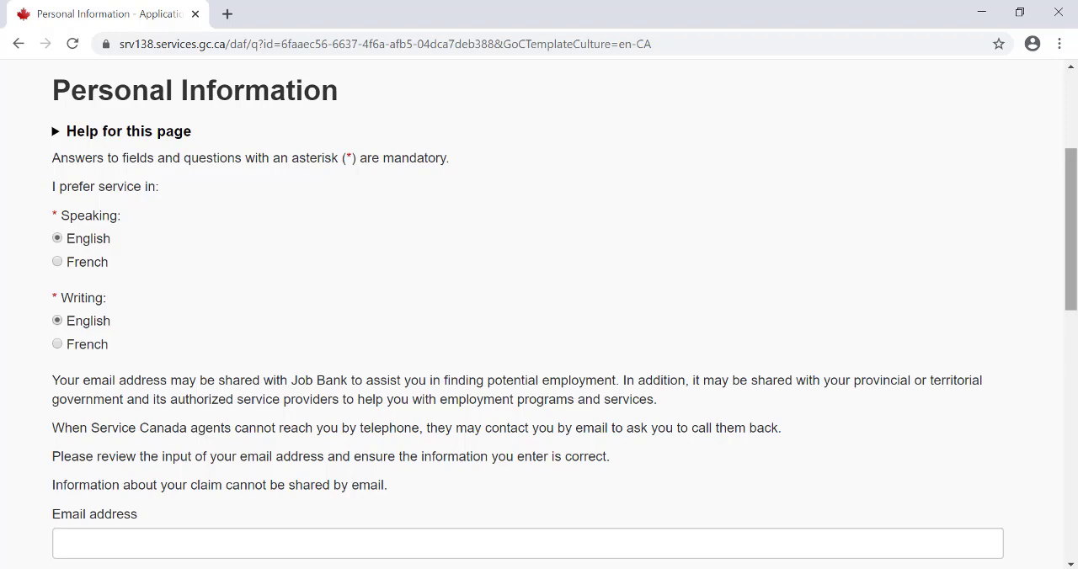
- Leave the optional email and telephone fields blank, enter the mailing address's postal code, and retrieve the matching address
left_click_drag(1071, 216, 1075, 289)
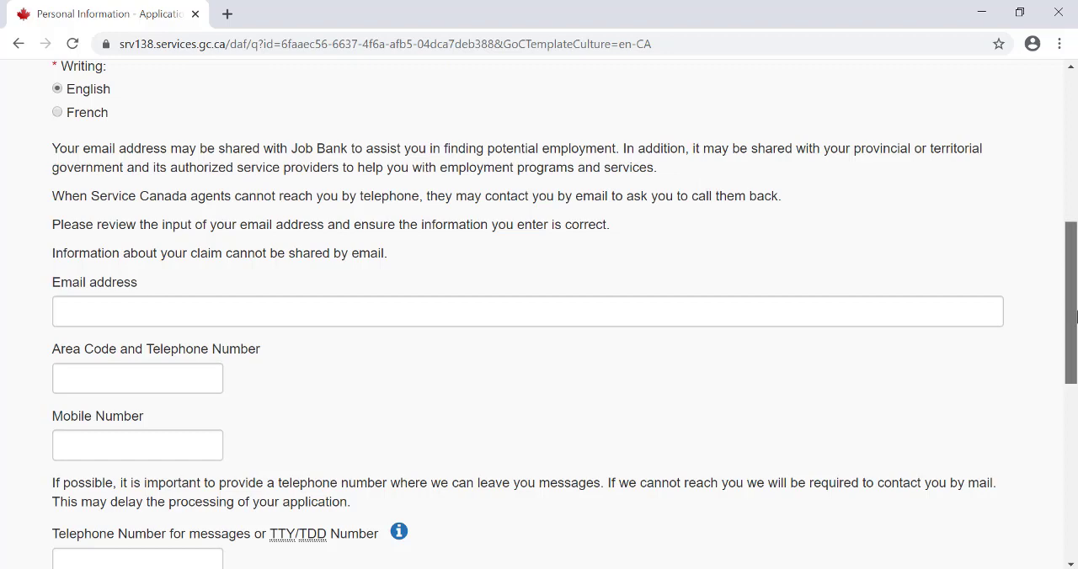
left_click_drag(1075, 314, 1075, 419)
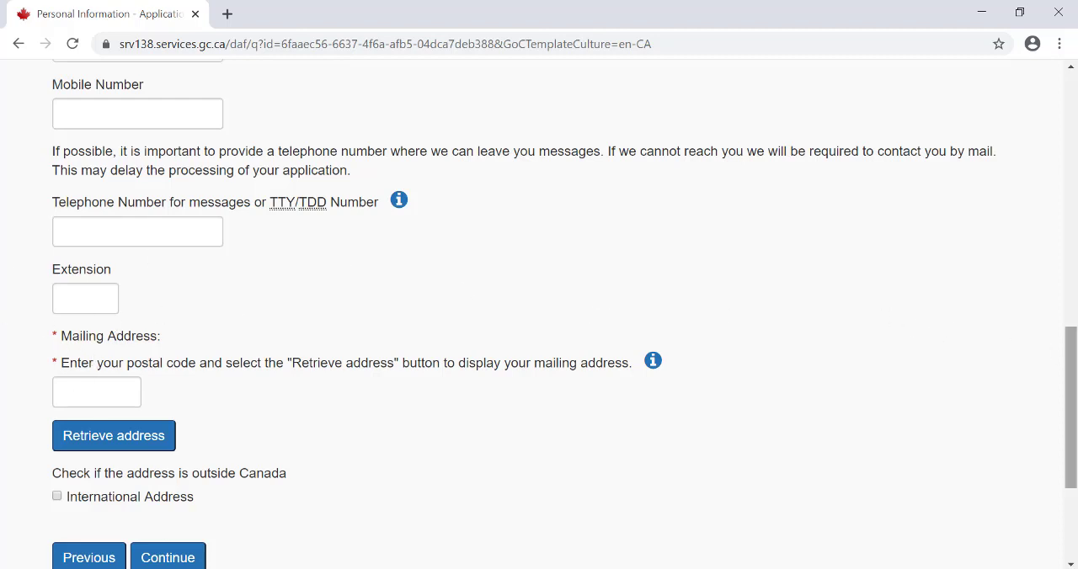
left_click_drag(1075, 357, 1075, 403)
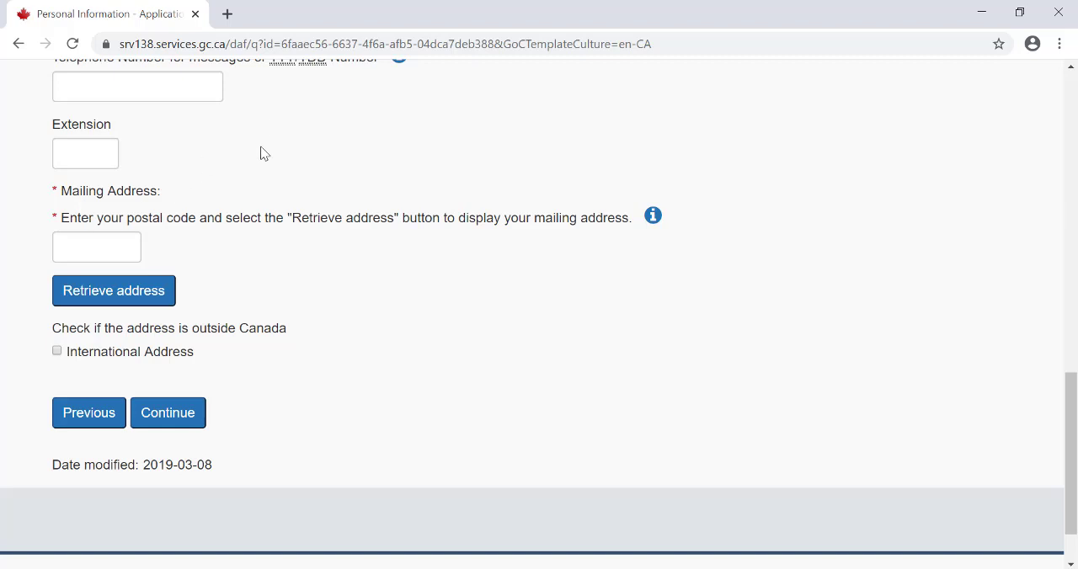
left_click(100, 248)
type("N")
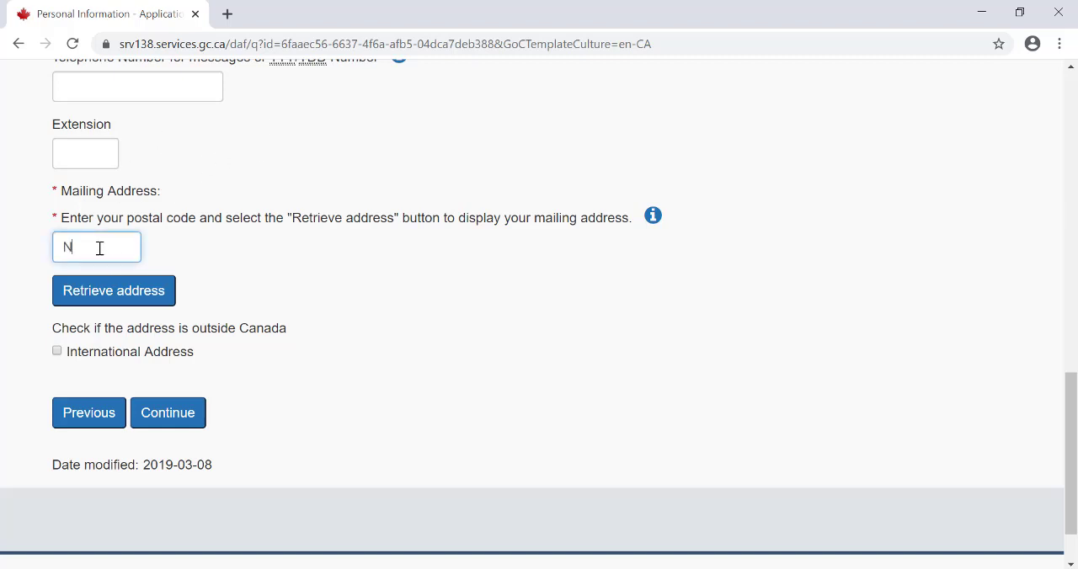
type("7G2E8")
left_click(70, 290)
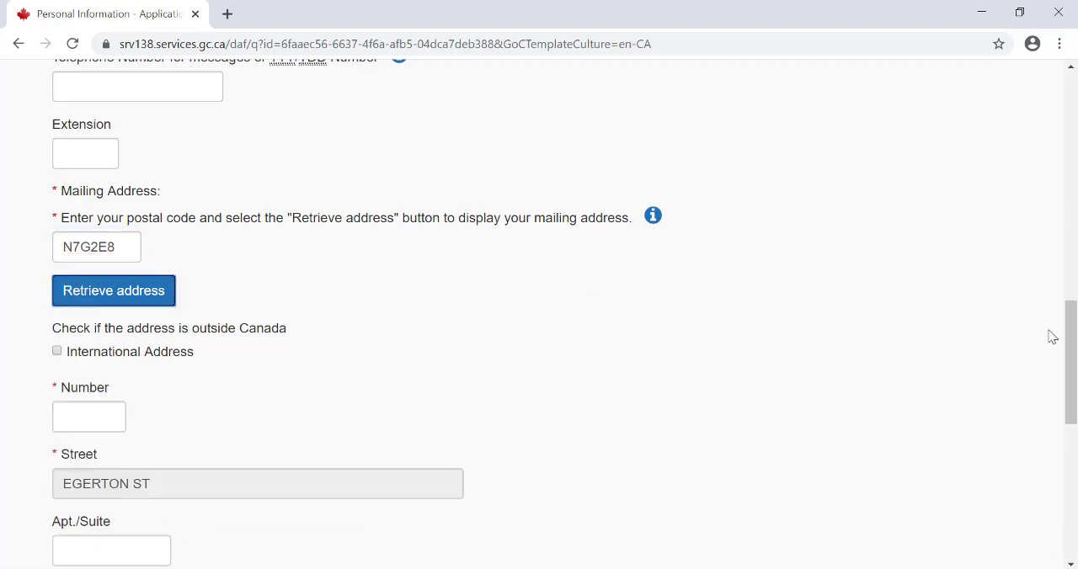
- Complete the mailing address with the street number, answer No to having a different residential address, and continue
left_click_drag(1071, 349, 1075, 368)
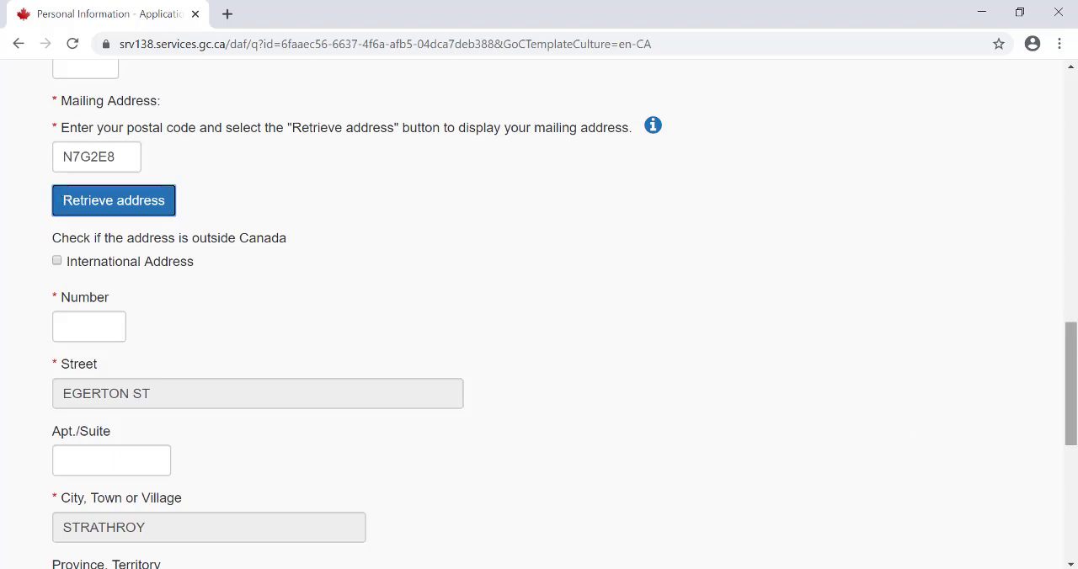
scroll(1070, 384, "down", 2)
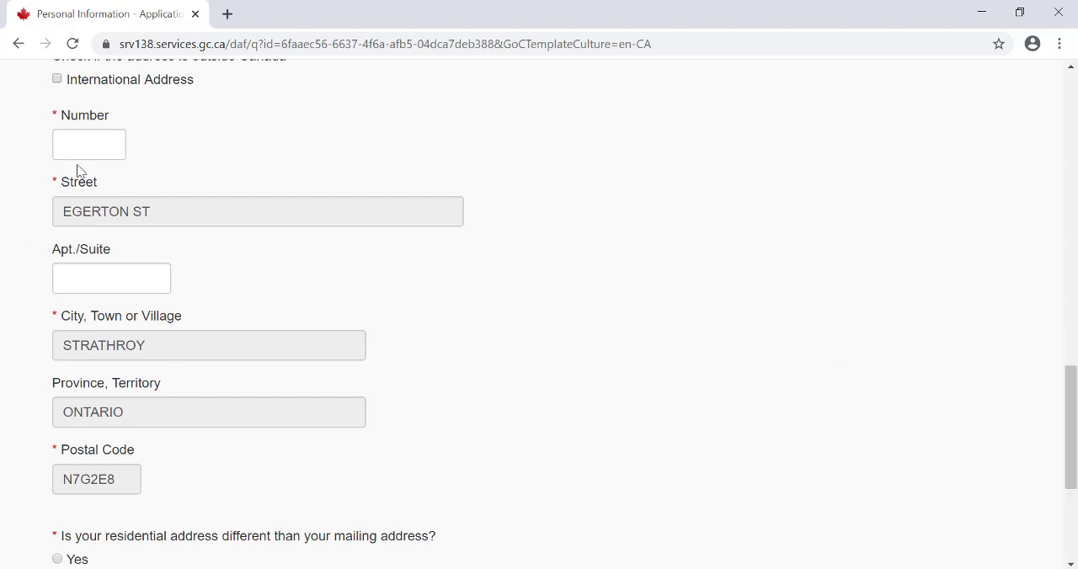
left_click(102, 152)
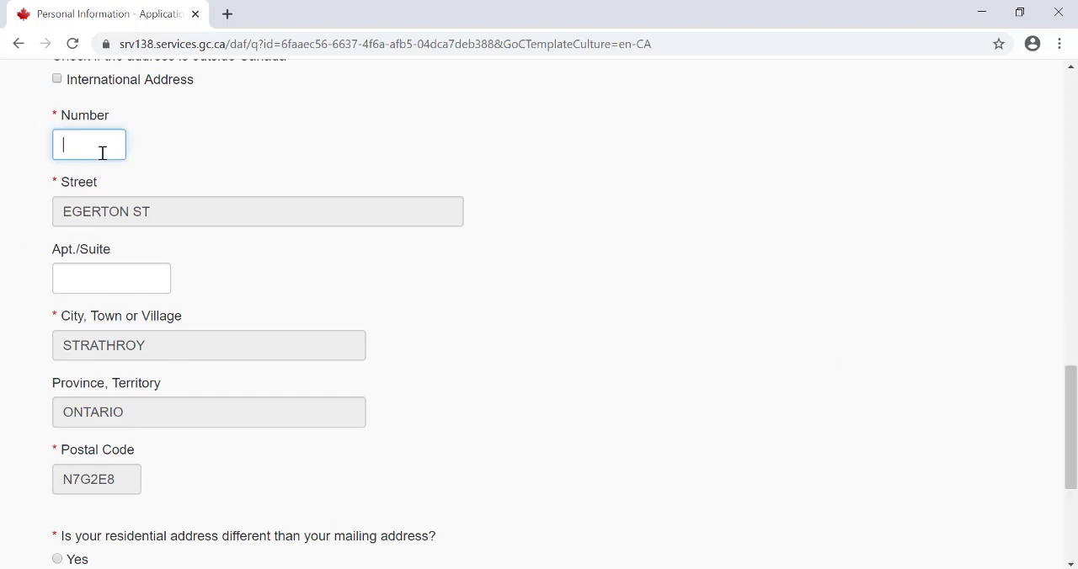
type("1234")
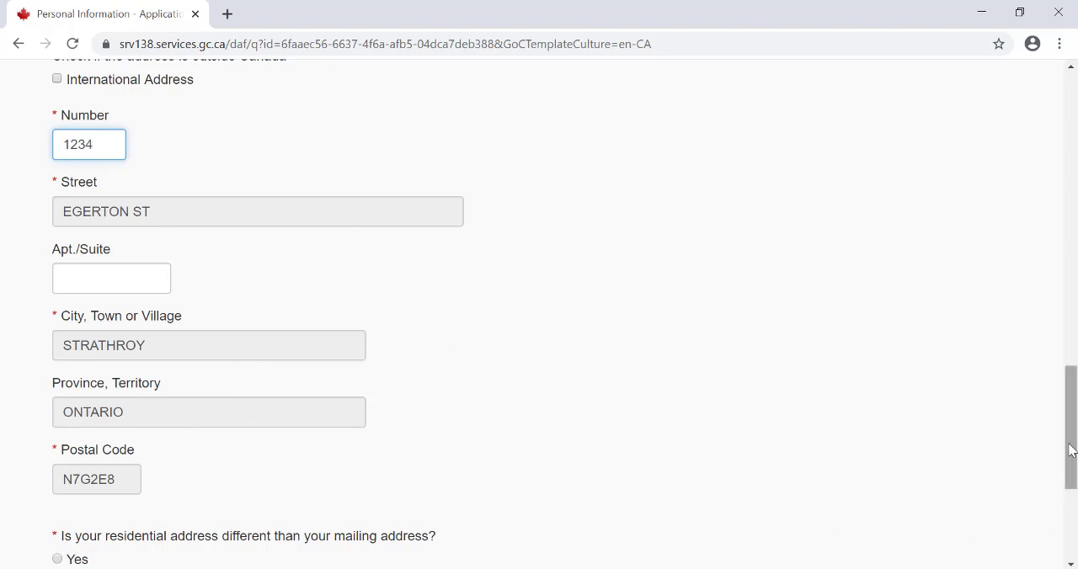
left_click_drag(1071, 450, 1071, 568)
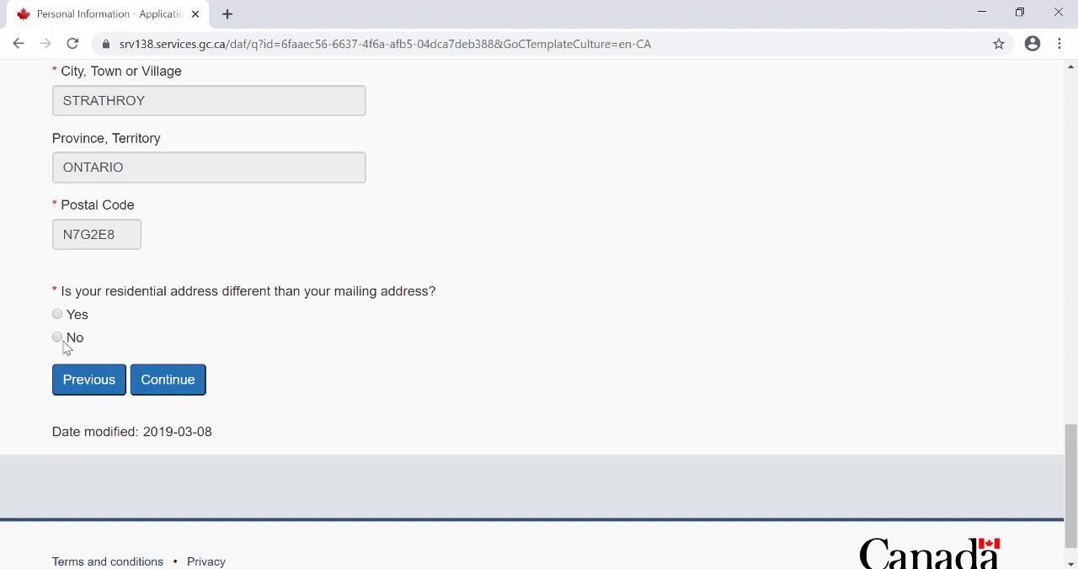
left_click(168, 379)
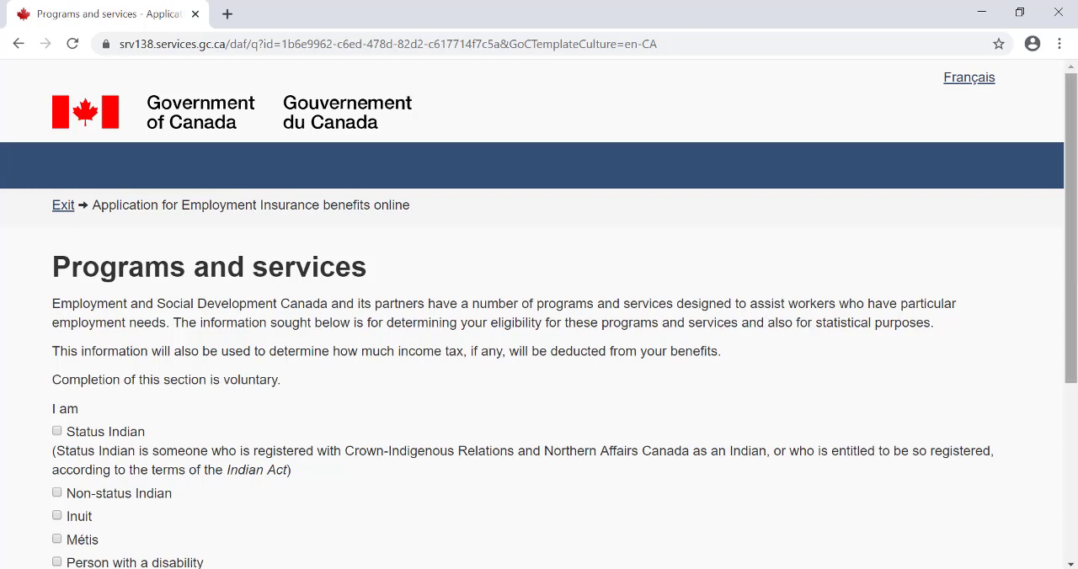
- Leave all voluntary Programs and services options unselected and continue to the income tax information page
left_click_drag(1075, 264, 1073, 341)
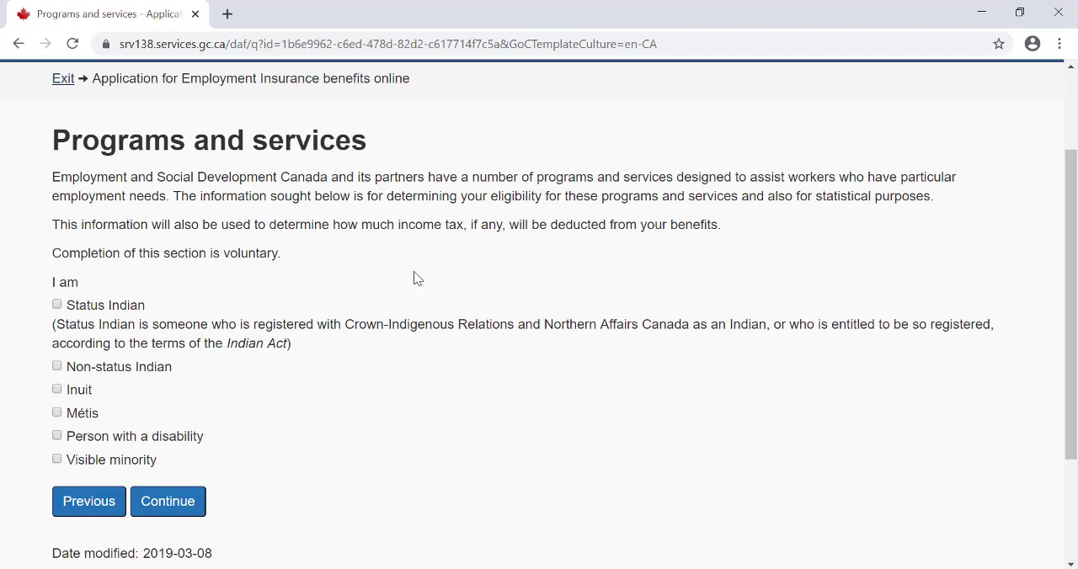
triple_click(160, 257)
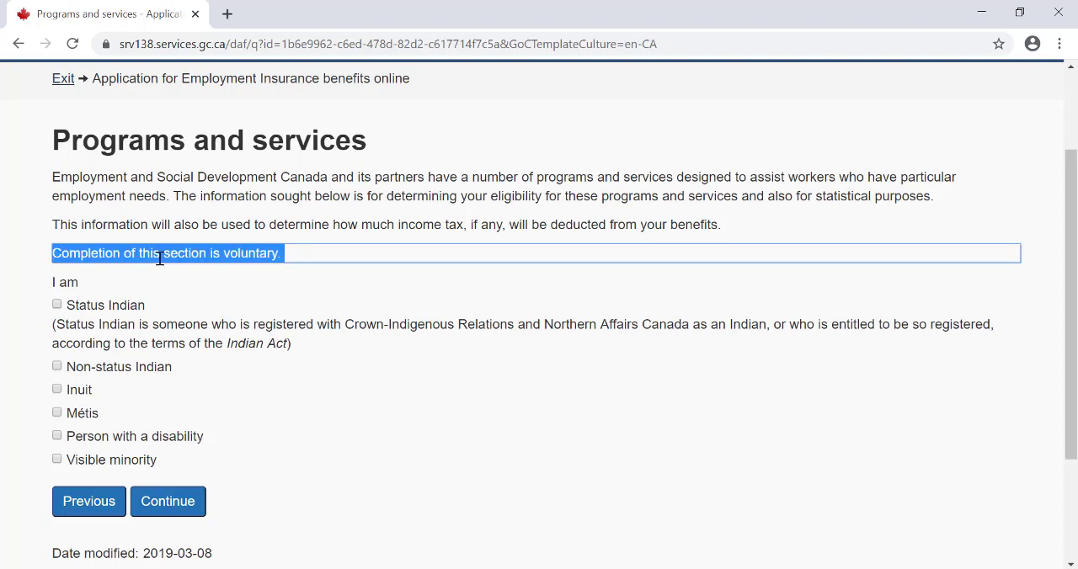
left_click(309, 308)
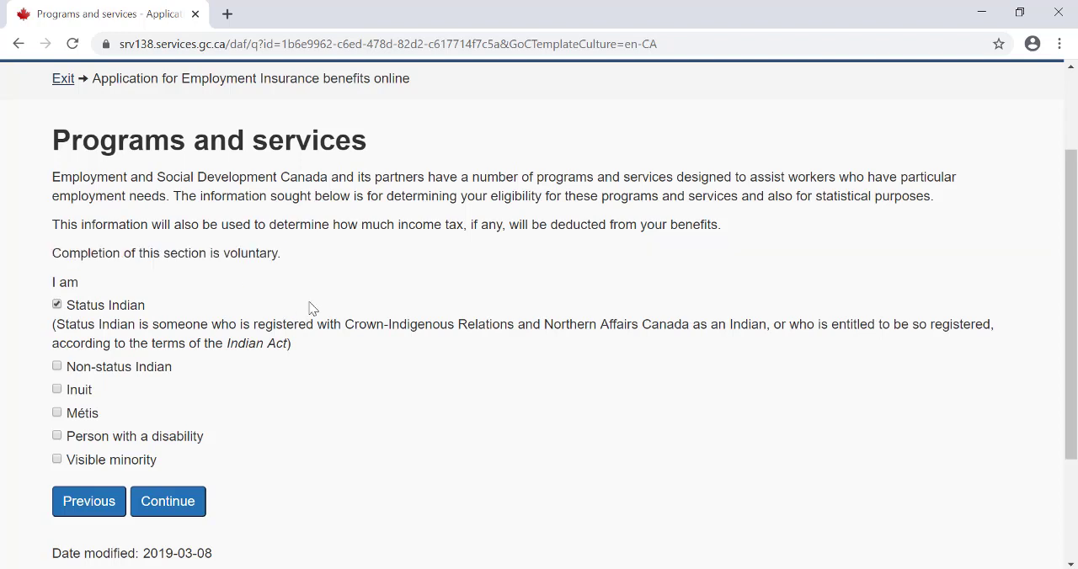
left_click(309, 308)
left_click(181, 515)
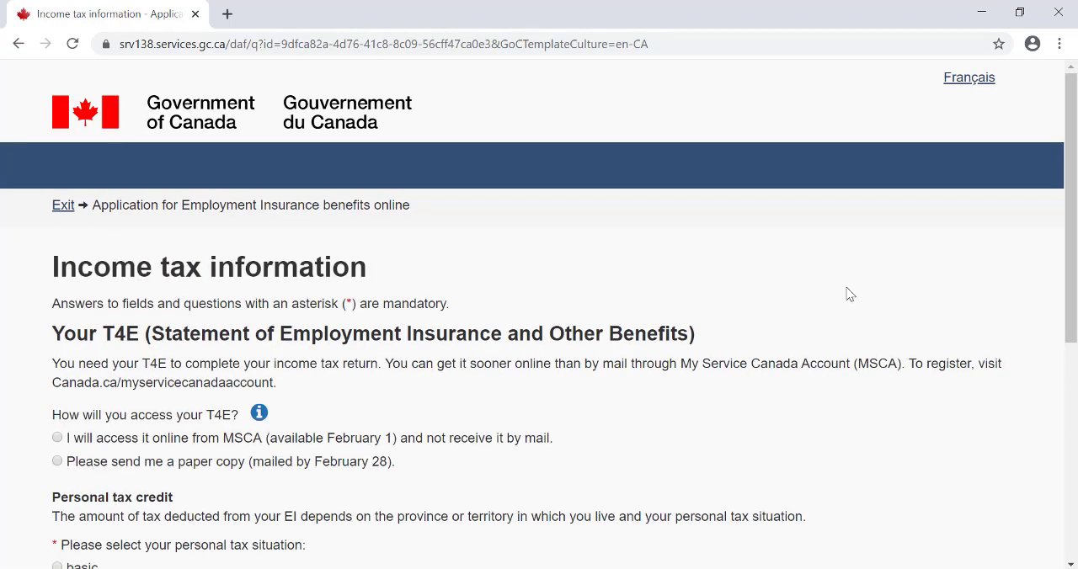
- Consult the help on how to access the T4E and choose to be sent a paper copy
left_click_drag(1077, 244, 1076, 326)
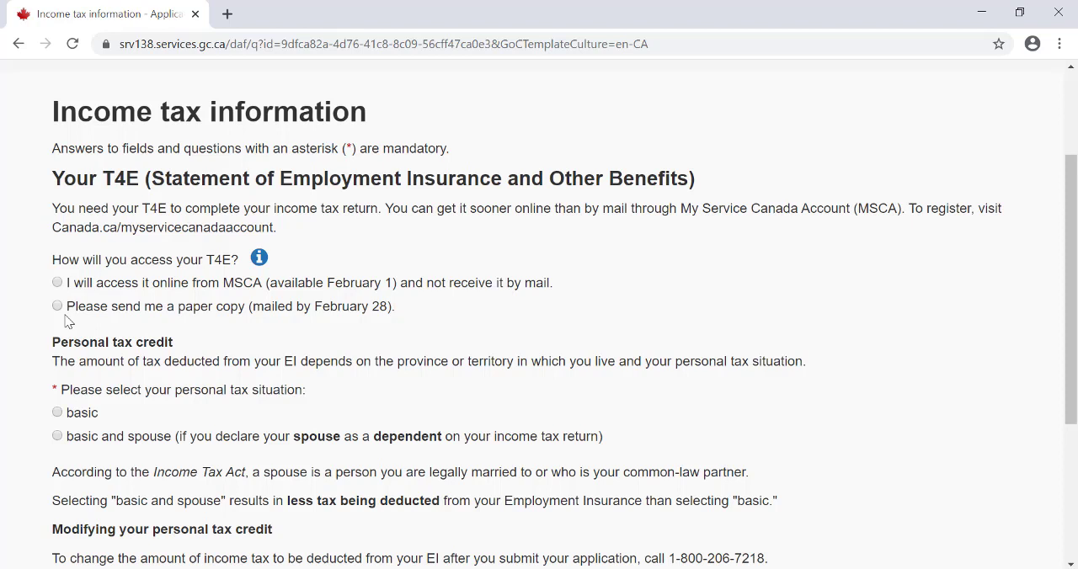
left_click(259, 257)
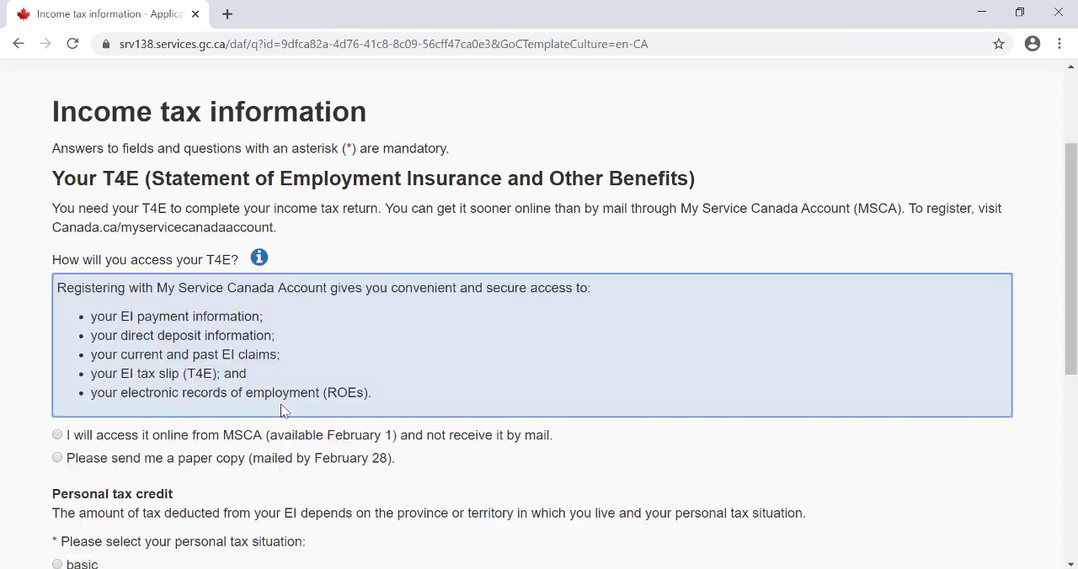
left_click(259, 261)
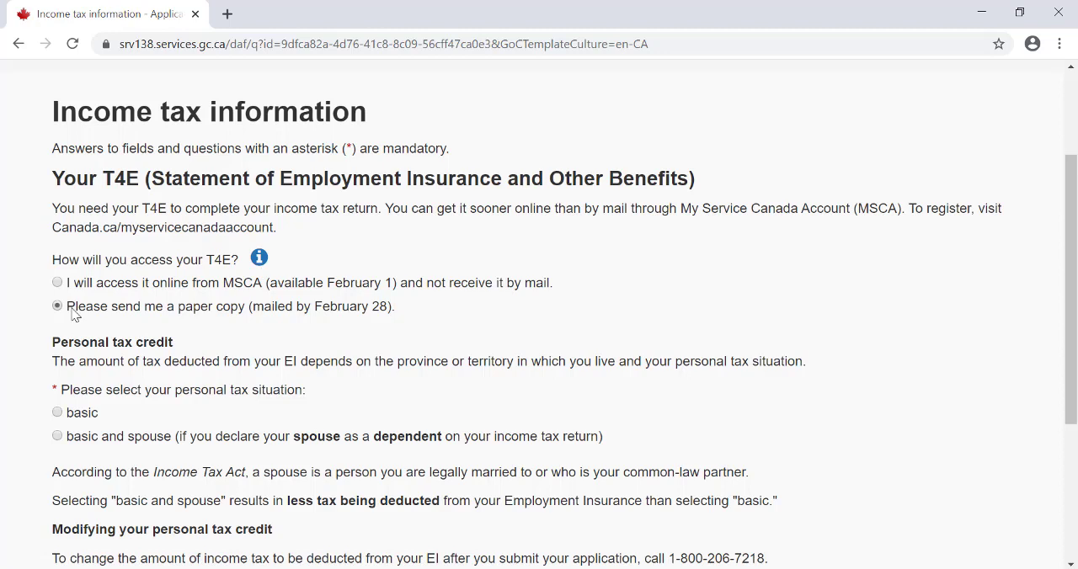
- Choose basic as the personal tax situation and continue to the Direct Deposit page
left_click(1070, 565)
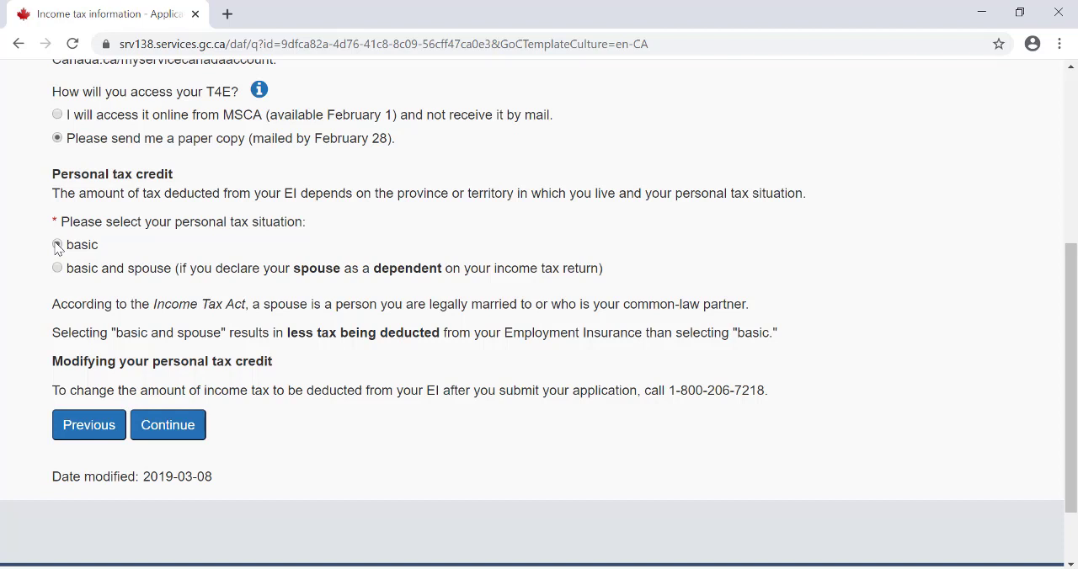
left_click(56, 245)
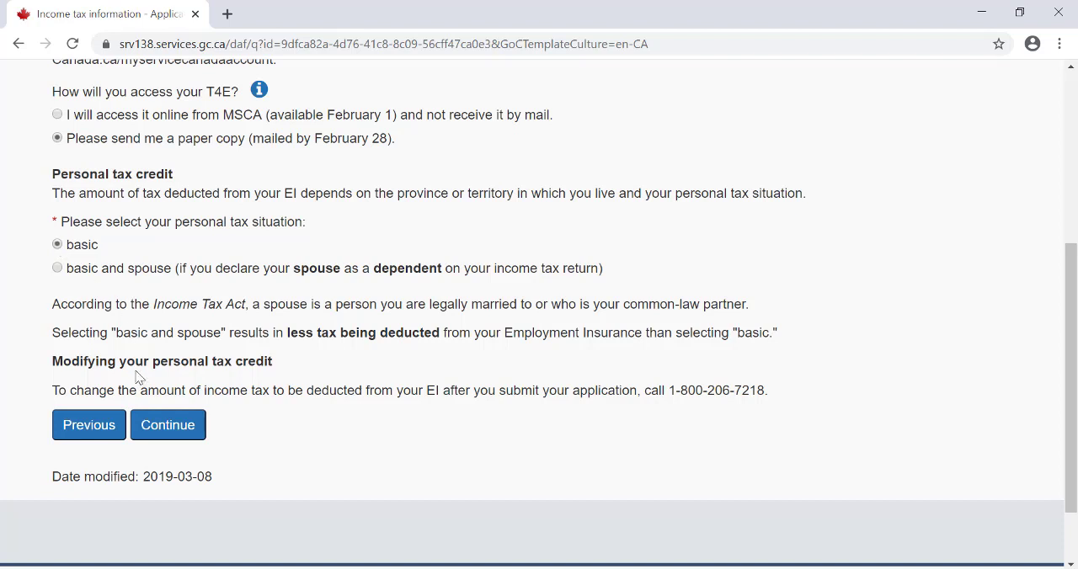
left_click(177, 427)
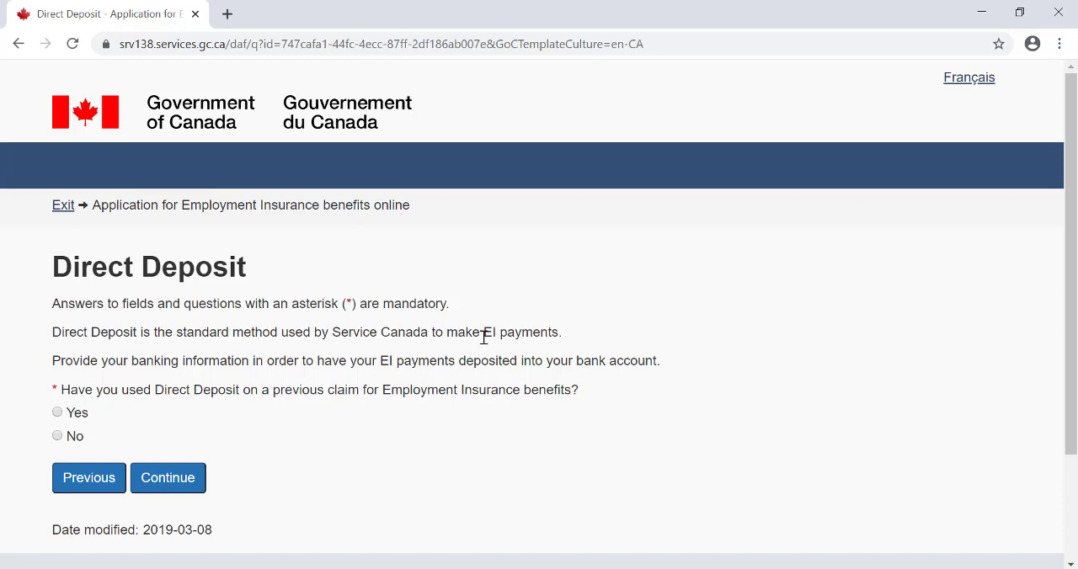
- Answer No to having used Direct Deposit on a previous Employment Insurance claim
left_click_drag(1076, 246, 1076, 289)
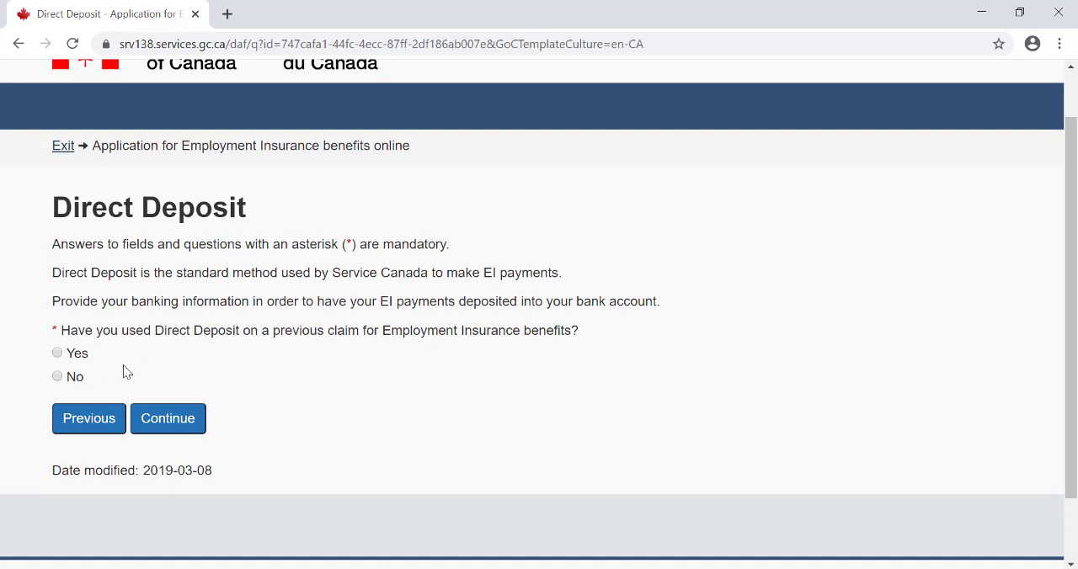
left_click(57, 377)
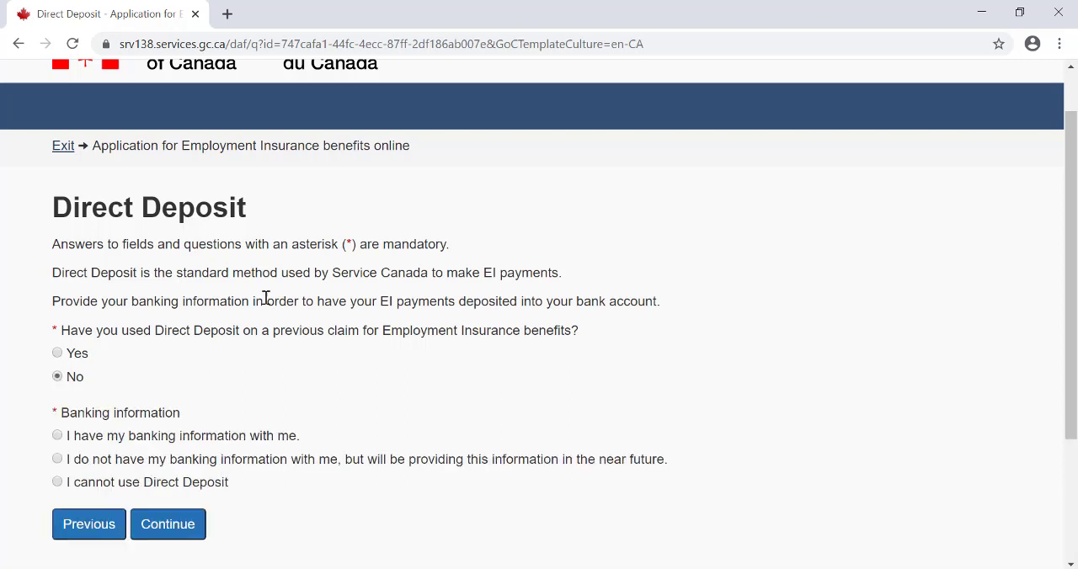
- Check the "I cannot use Direct Deposit" option, but choose "I have my banking information with me" and continue to the Banking Information page
left_click_drag(1075, 291, 1075, 355)
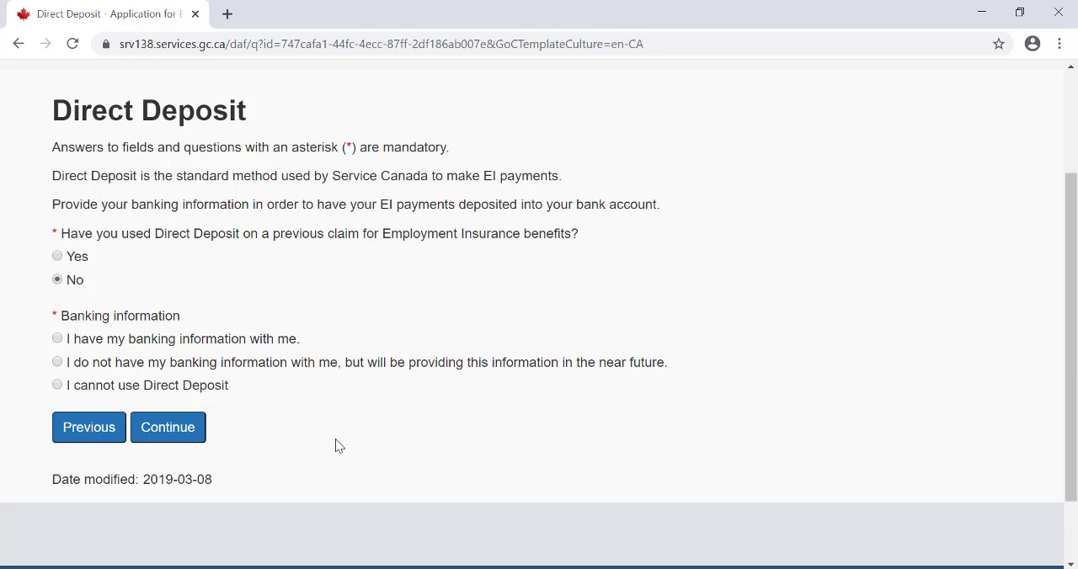
left_click(58, 386)
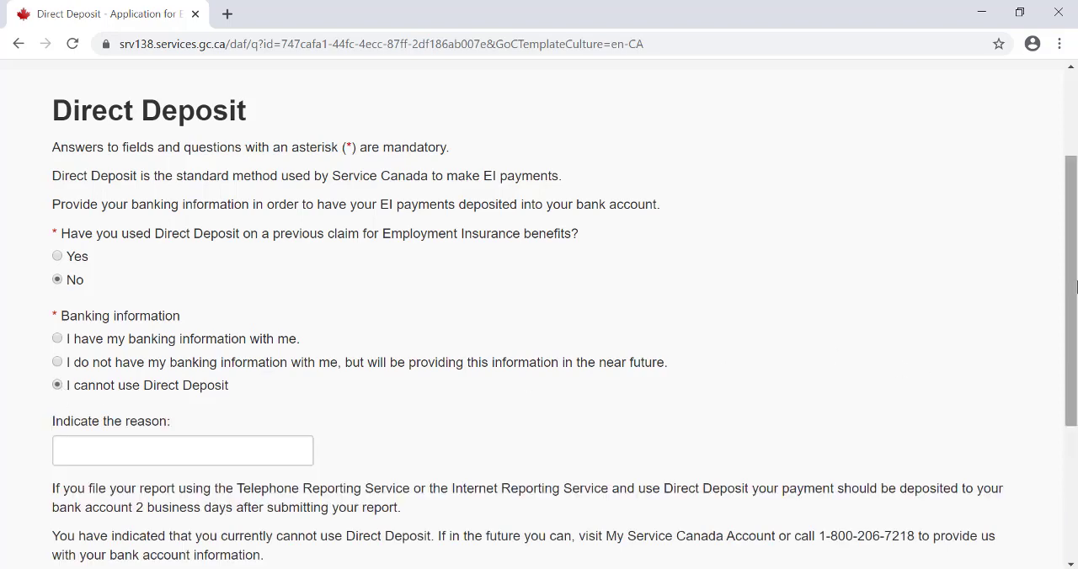
left_click_drag(1075, 289, 1075, 359)
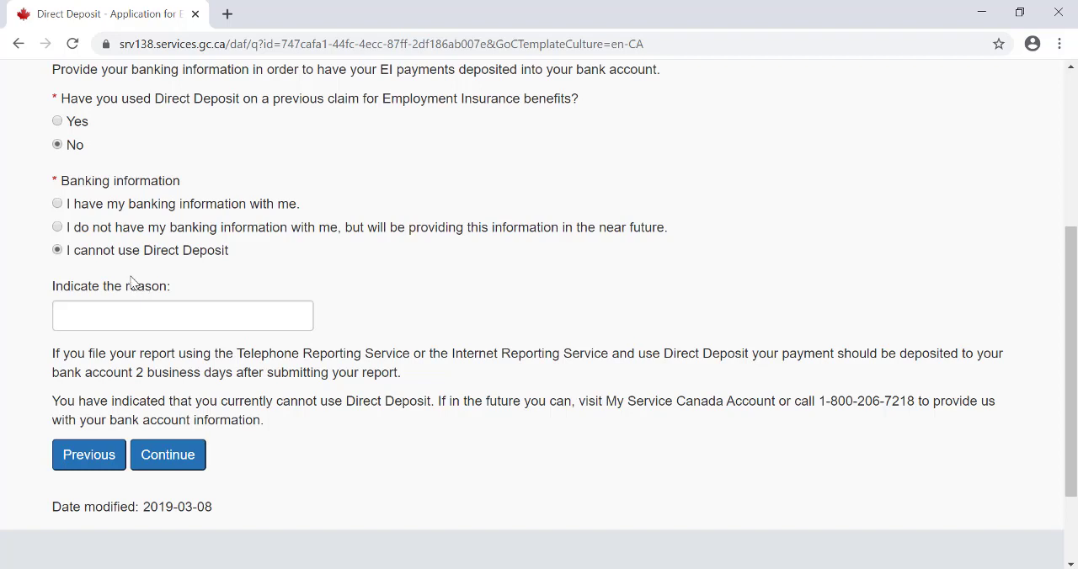
left_click(57, 204)
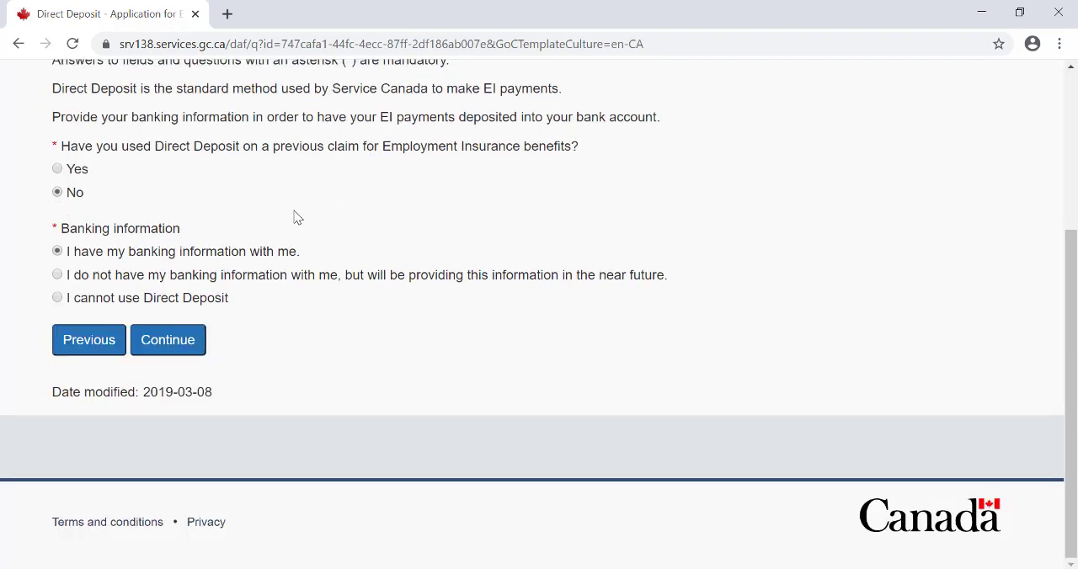
left_click(195, 336)
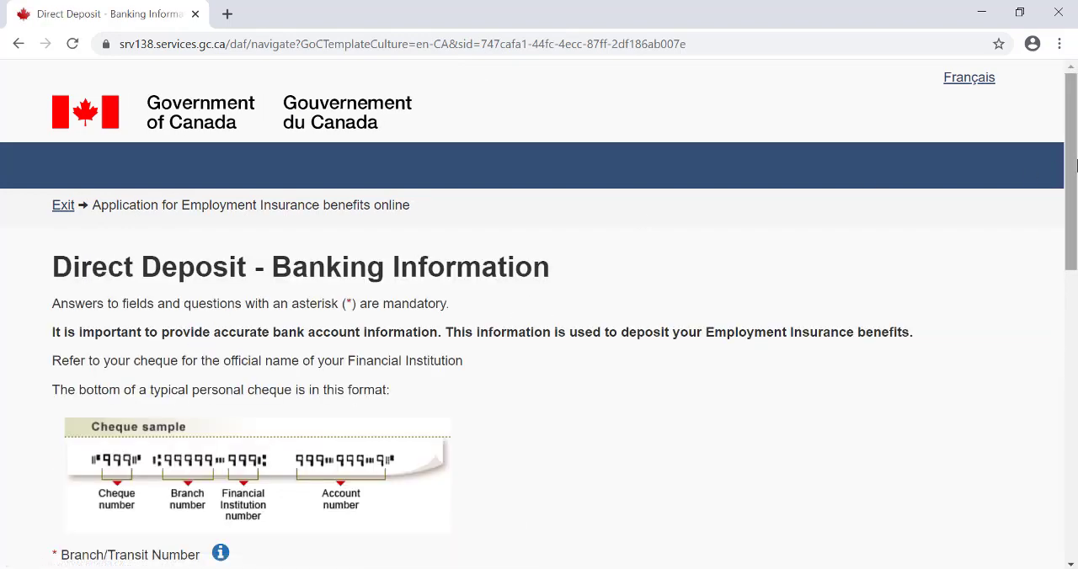
- Review the Direct Deposit banking form, including the cheque sample, the list of financial institutions, the account fields and the authorization text
left_click_drag(1075, 166, 1075, 247)
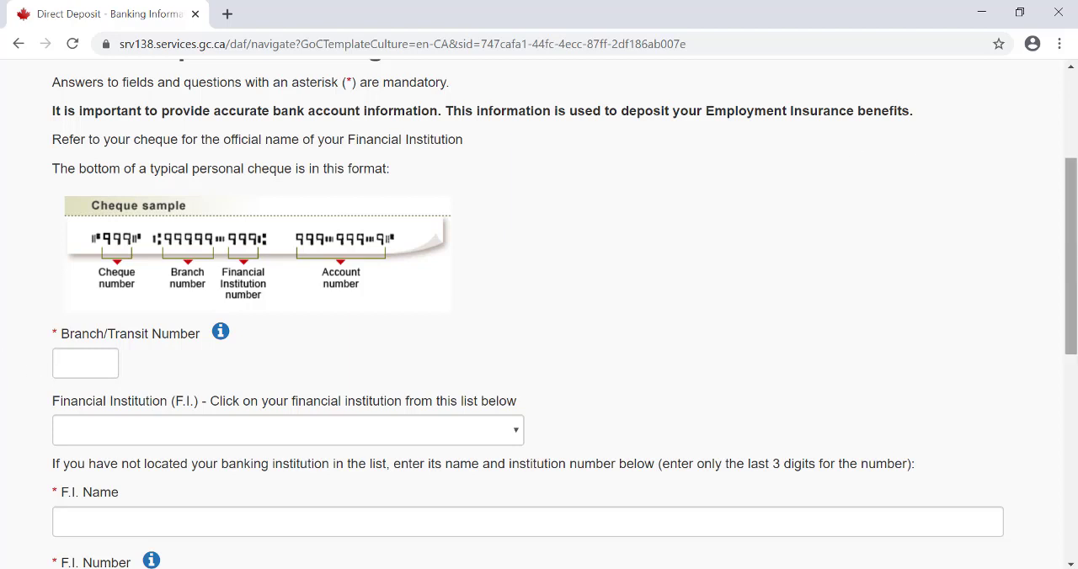
left_click(486, 433)
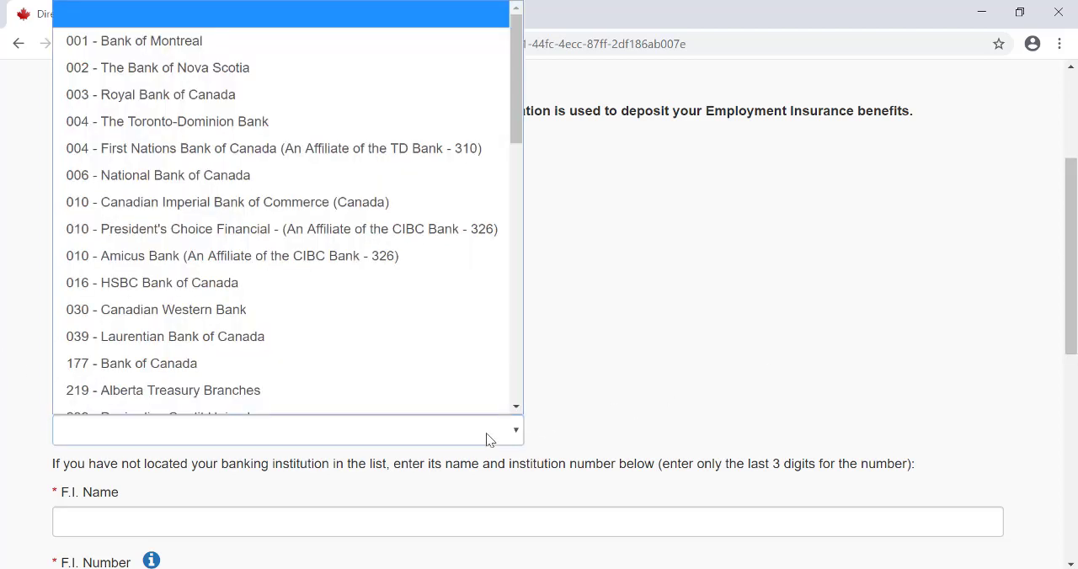
left_click(486, 432)
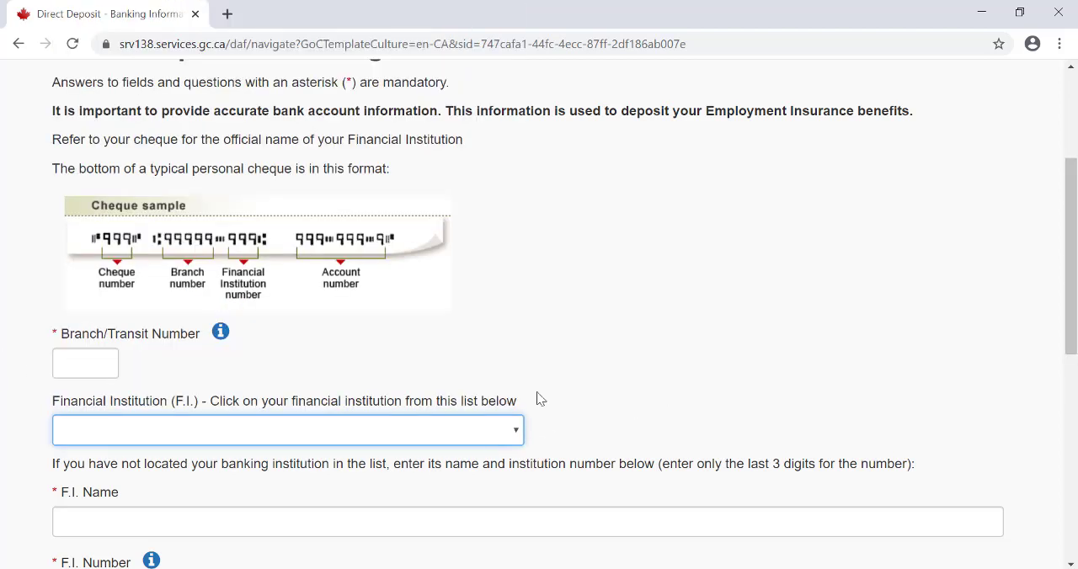
left_click_drag(1072, 214, 1075, 344)
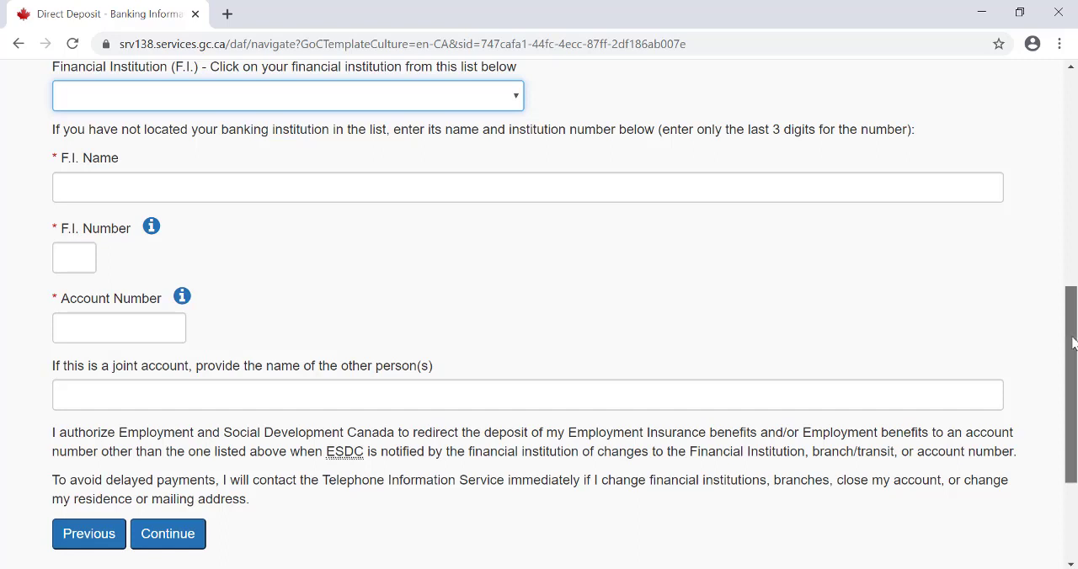
left_click_drag(1072, 343, 1065, 181)
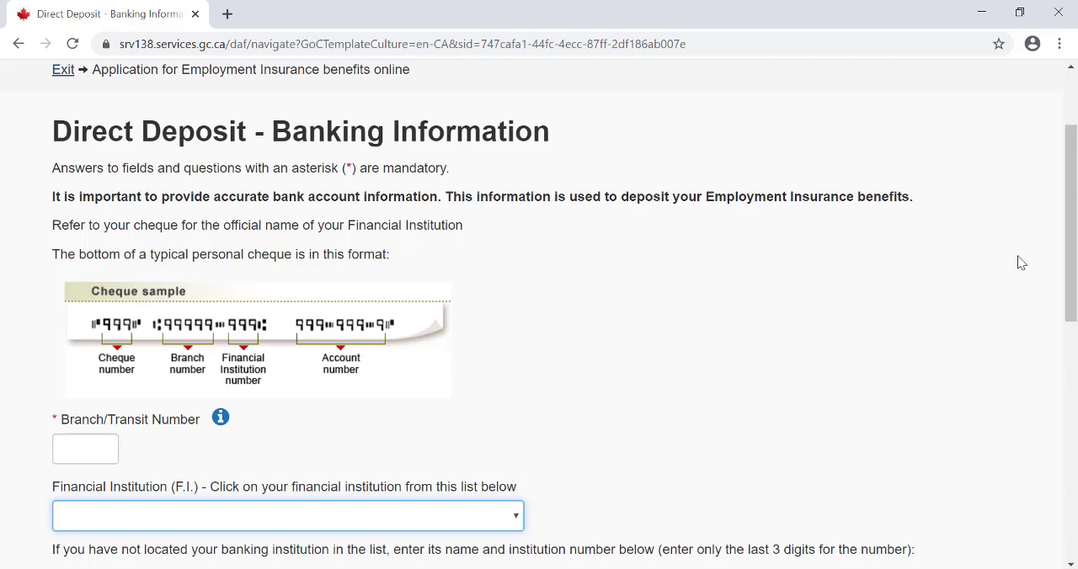
left_click_drag(1070, 262, 1070, 423)
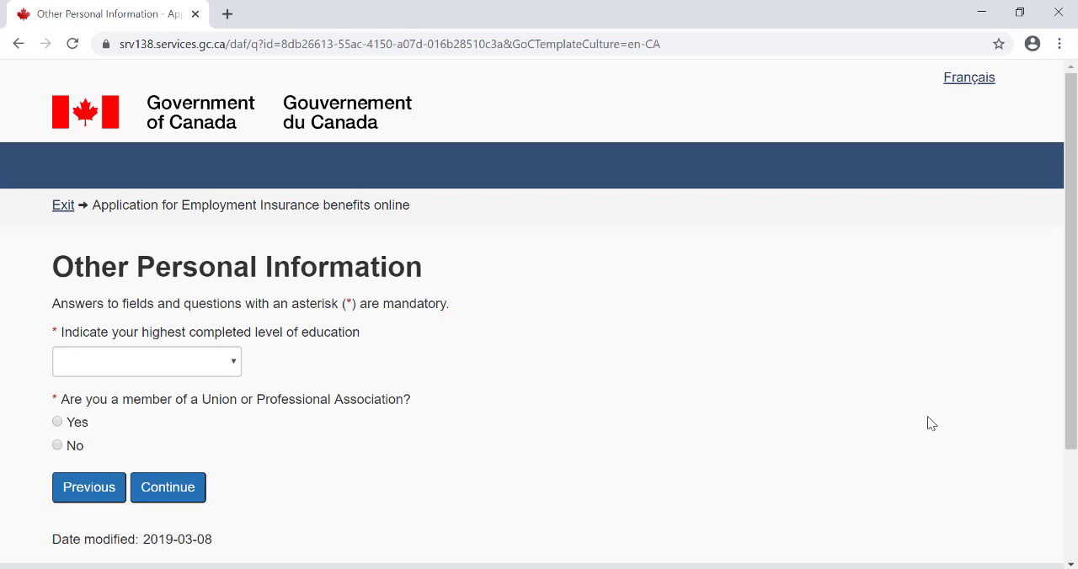
- Set the highest completed education to Secondary - High School, answer No to union or professional association membership, and continue
left_click(161, 364)
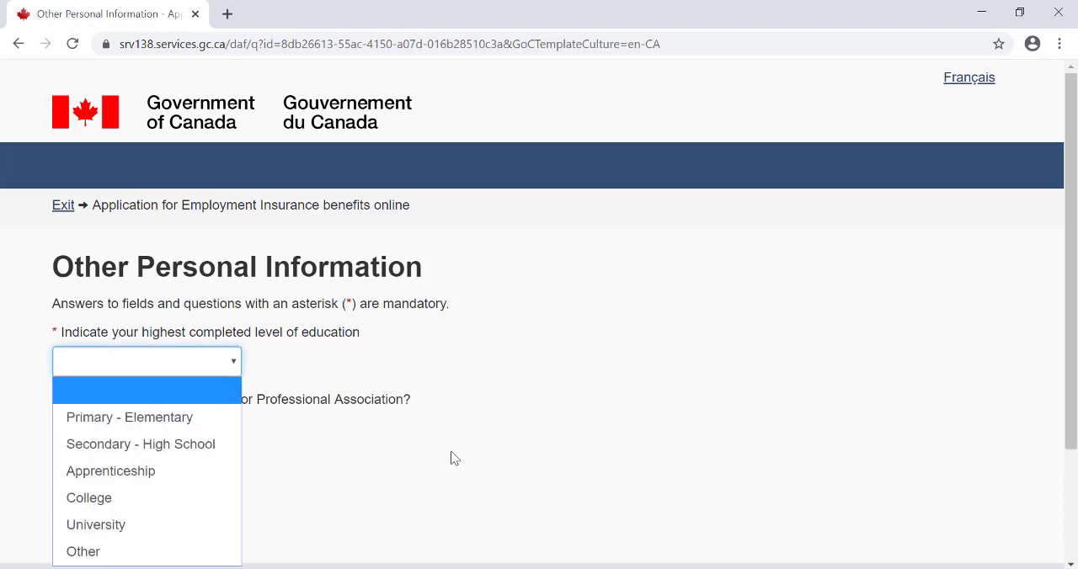
left_click(150, 453)
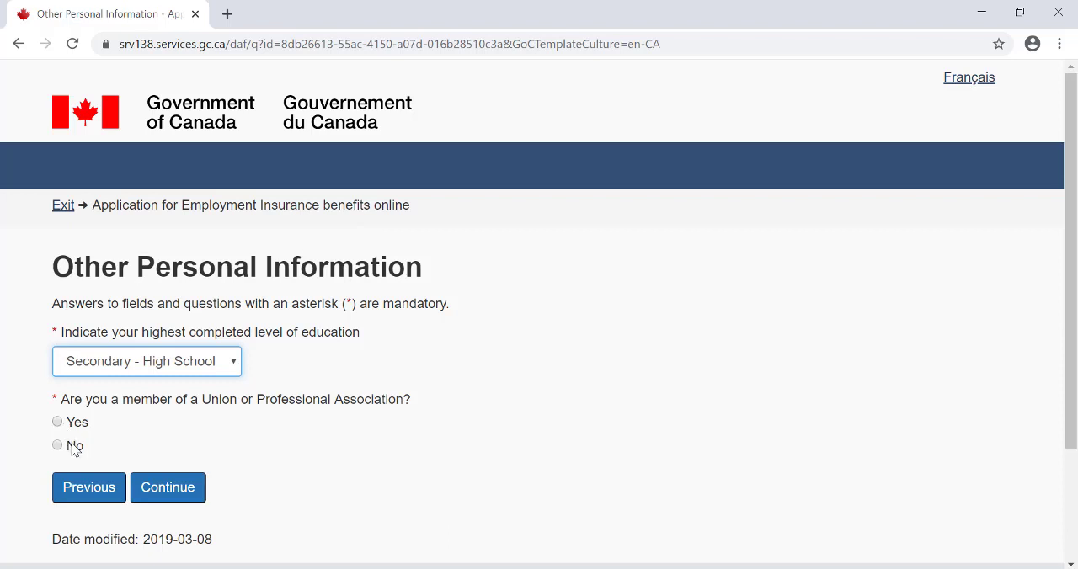
left_click(74, 447)
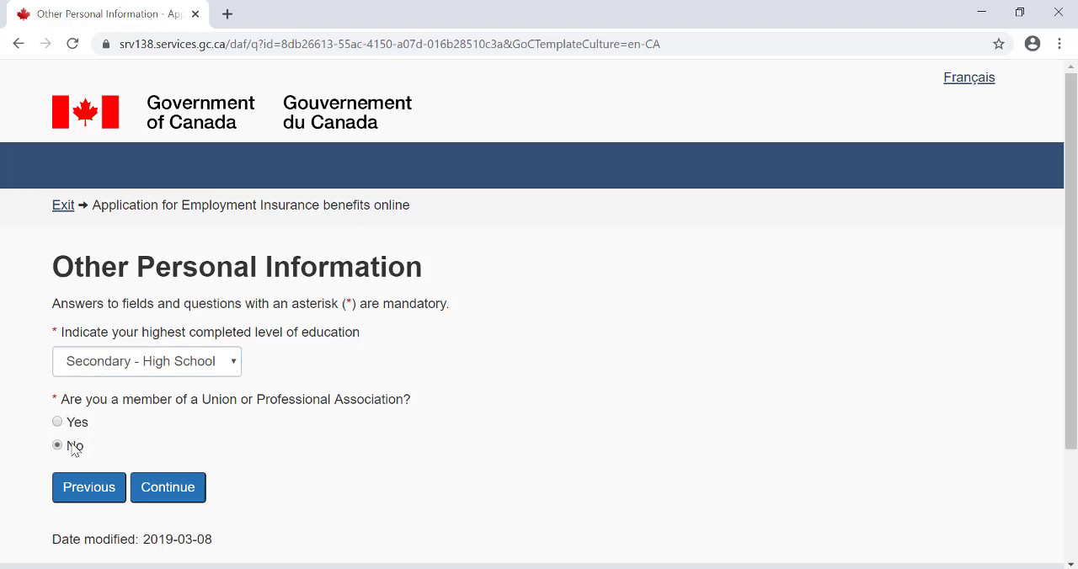
left_click(177, 488)
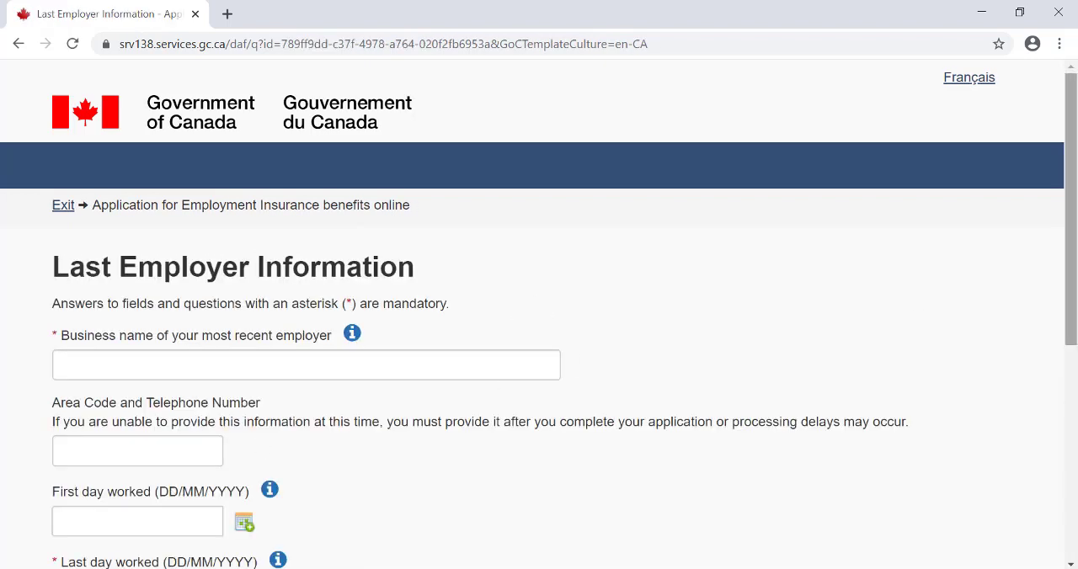
- Consult the help on the most recent employer and enter Middlesex County as the employer's business name
left_click_drag(1075, 101, 1074, 130)
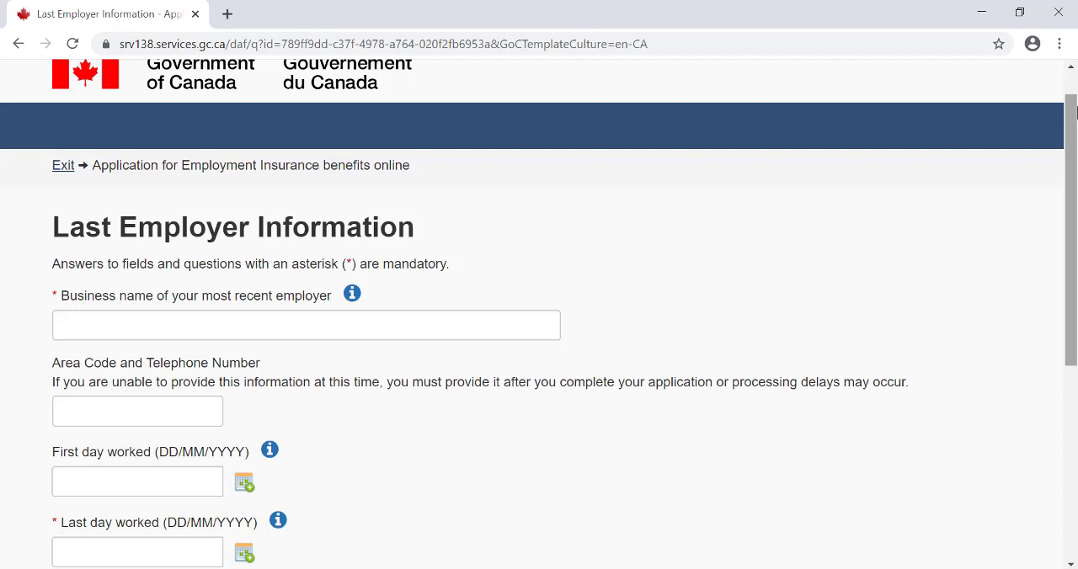
left_click(352, 296)
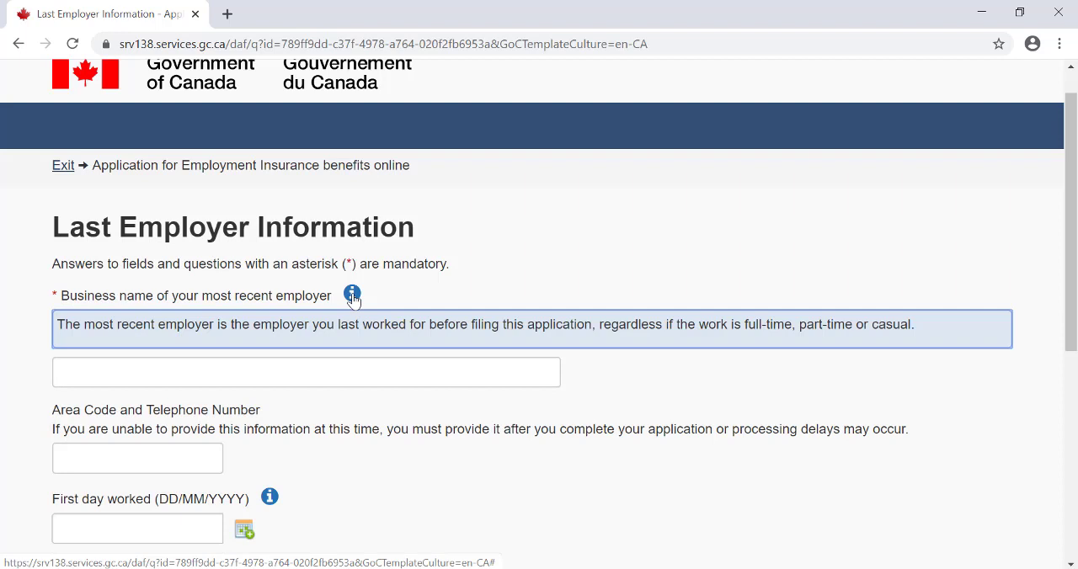
left_click(352, 296)
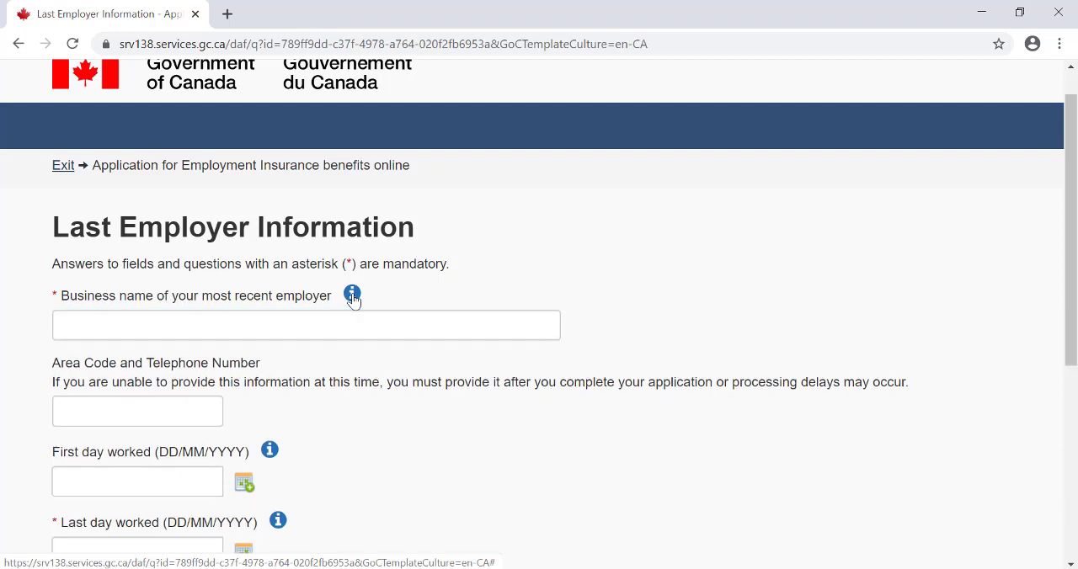
left_click(296, 315)
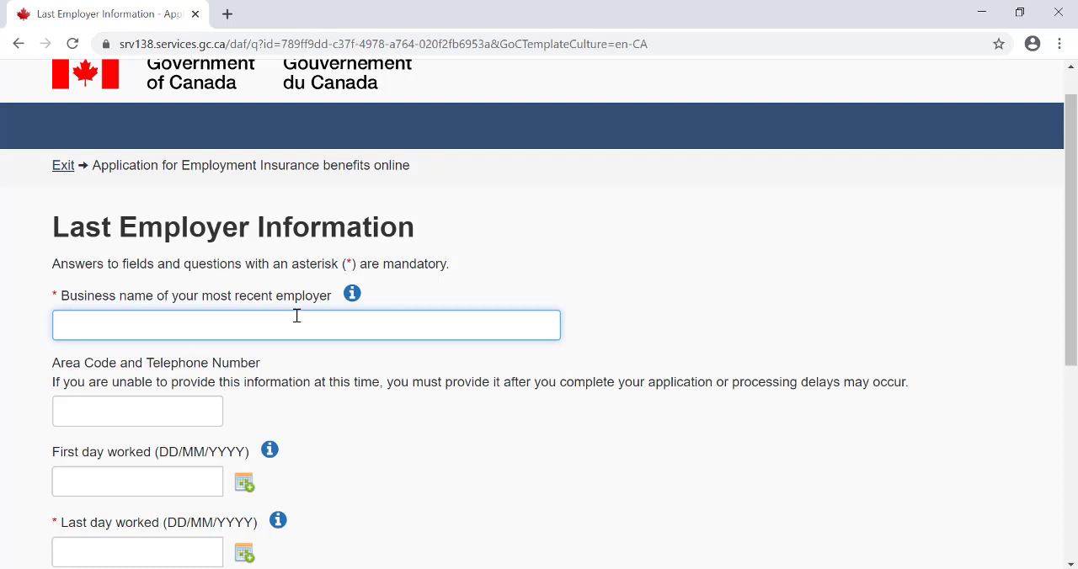
type("Middlesex County")
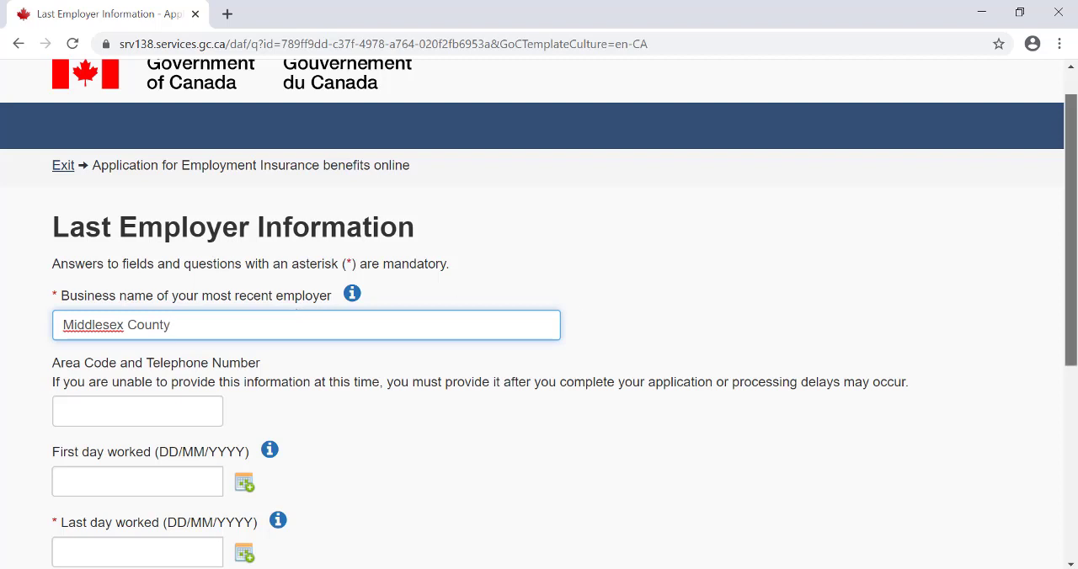
- Set the last day worked to 20/03/2020, leaving the employer's telephone number and first day worked blank
scroll(1075, 290, "down", 1)
scroll(1074, 290, "down", 3)
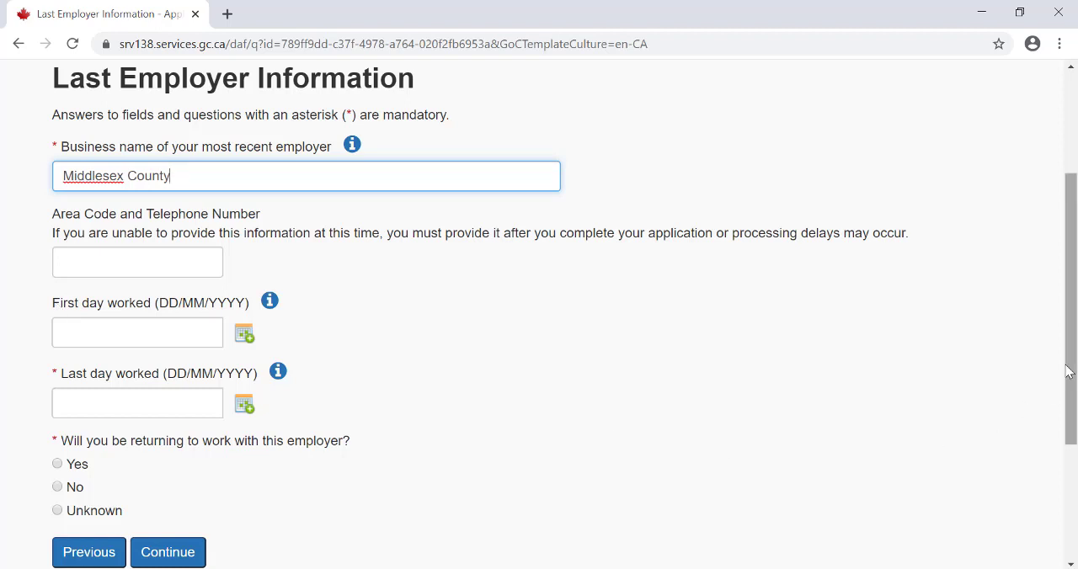
left_click_drag(1071, 372, 1073, 425)
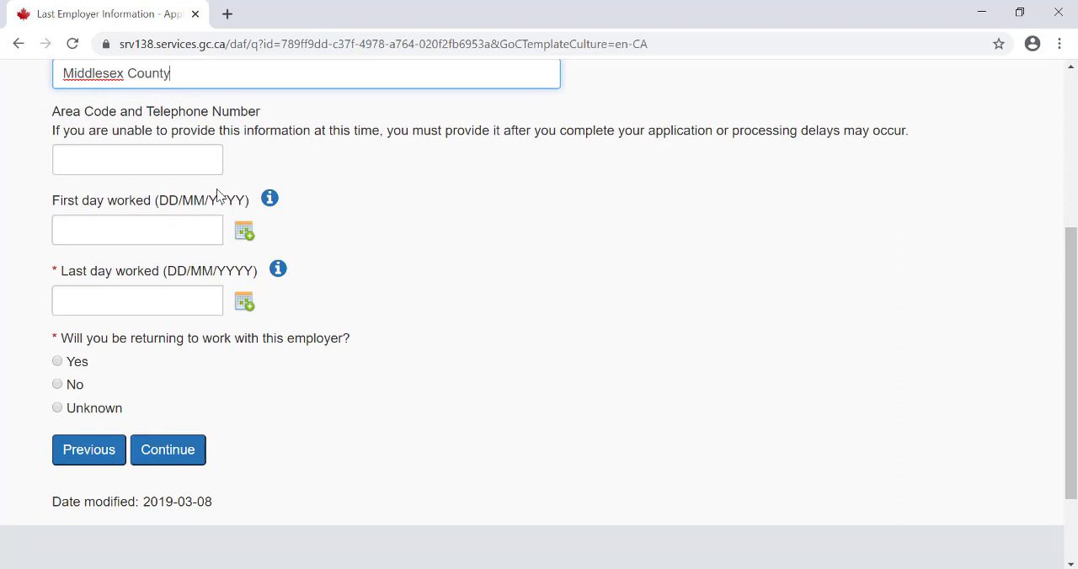
left_click(243, 311)
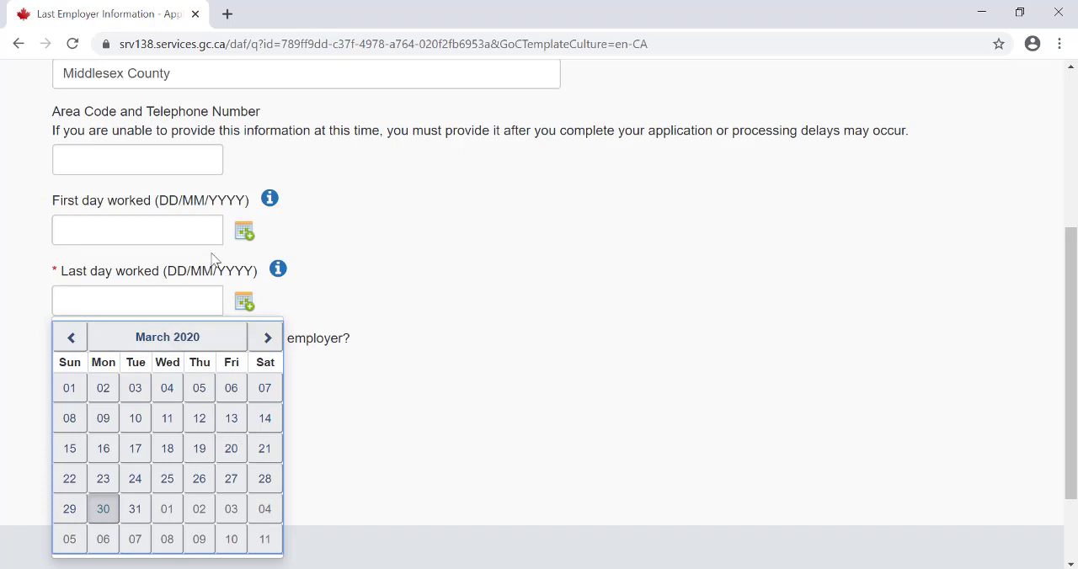
left_click(231, 449)
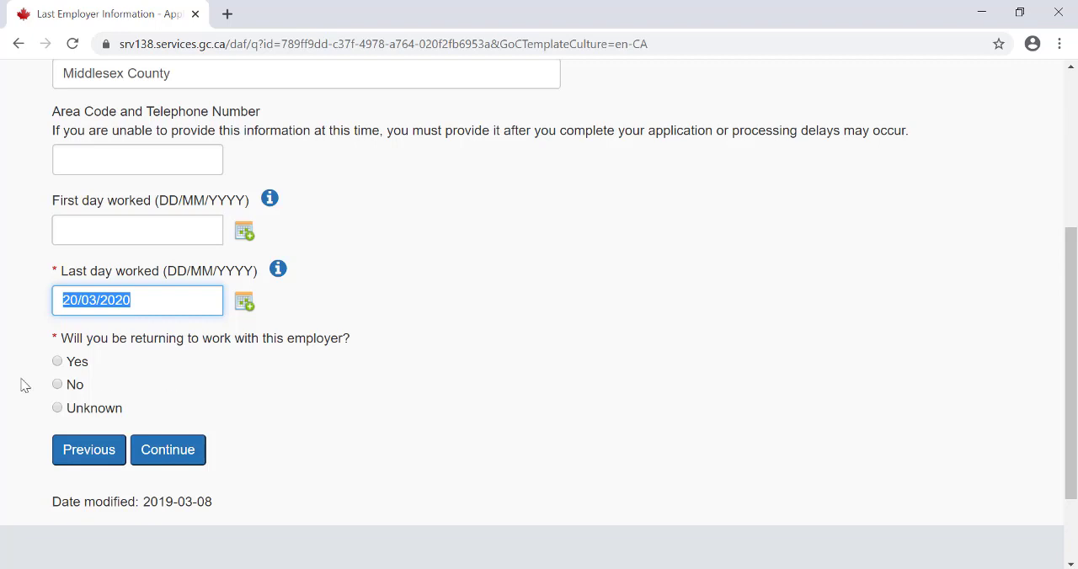
- Answer Yes to returning to work with this employer and No to knowing the return date, and continue to Reason for Separation
left_click(57, 362)
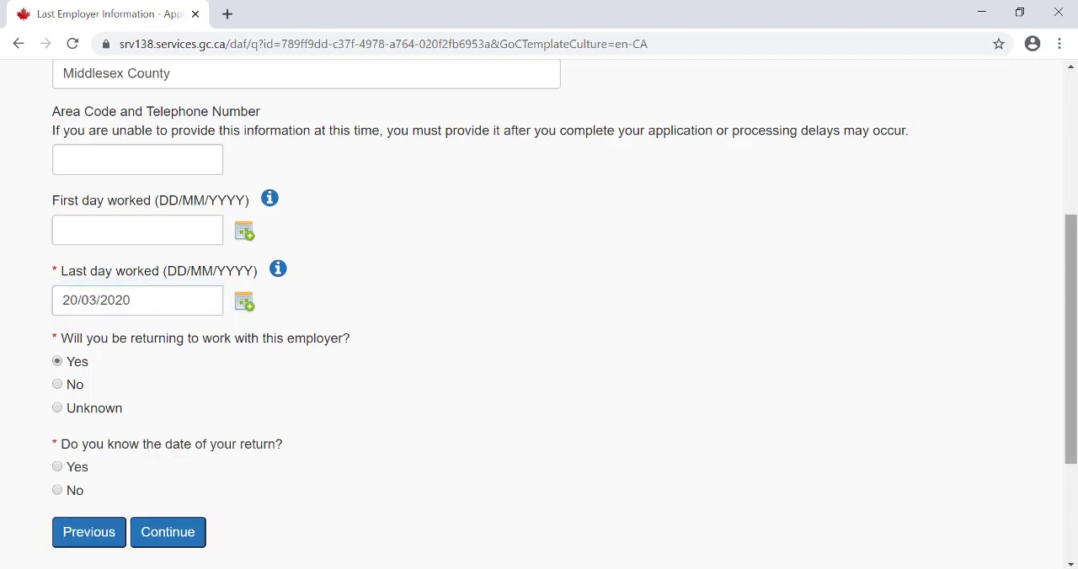
left_click_drag(1074, 290, 1074, 315)
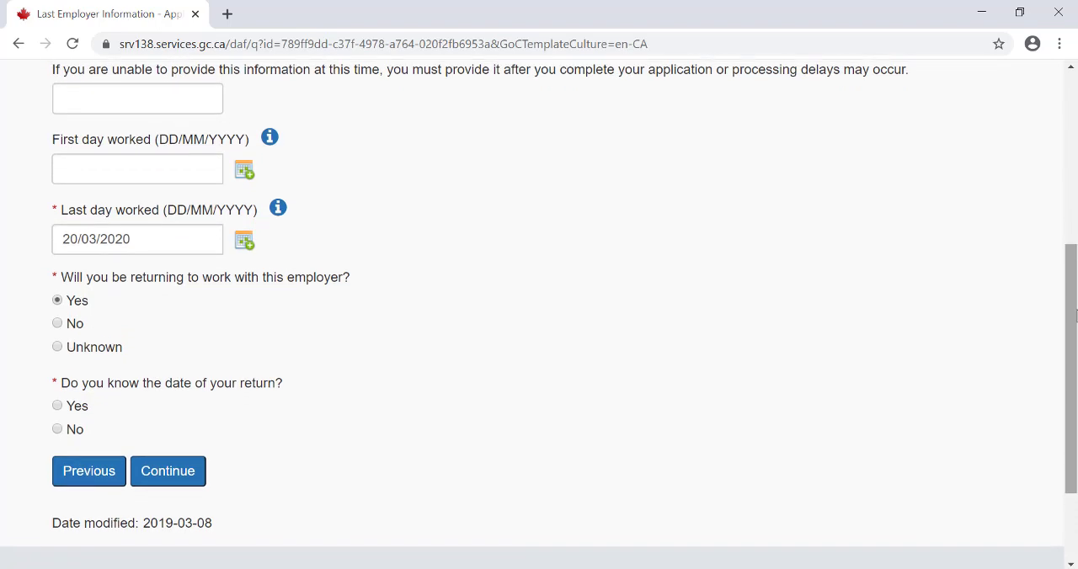
left_click(58, 431)
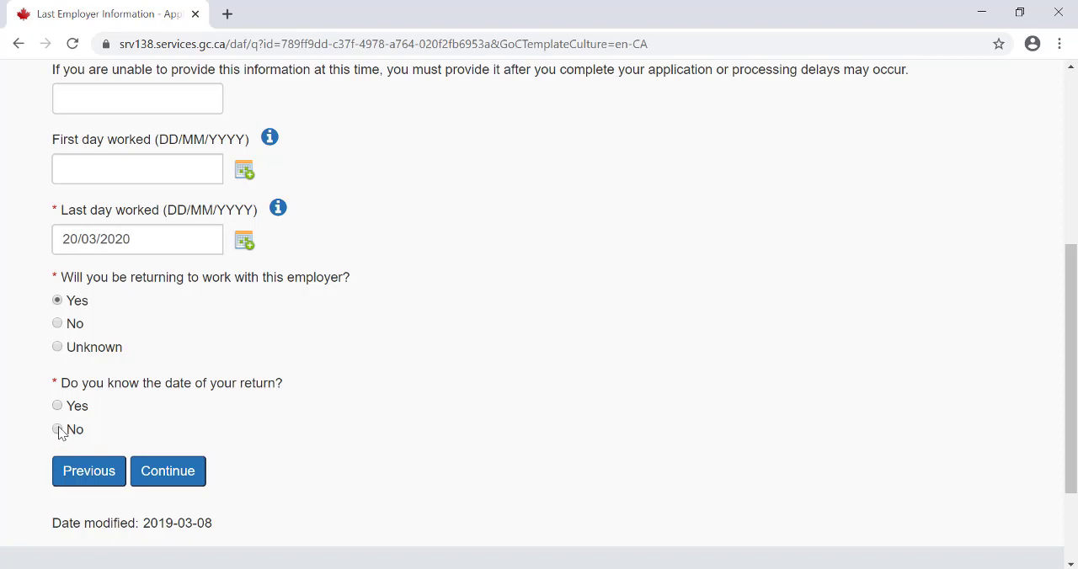
left_click(177, 471)
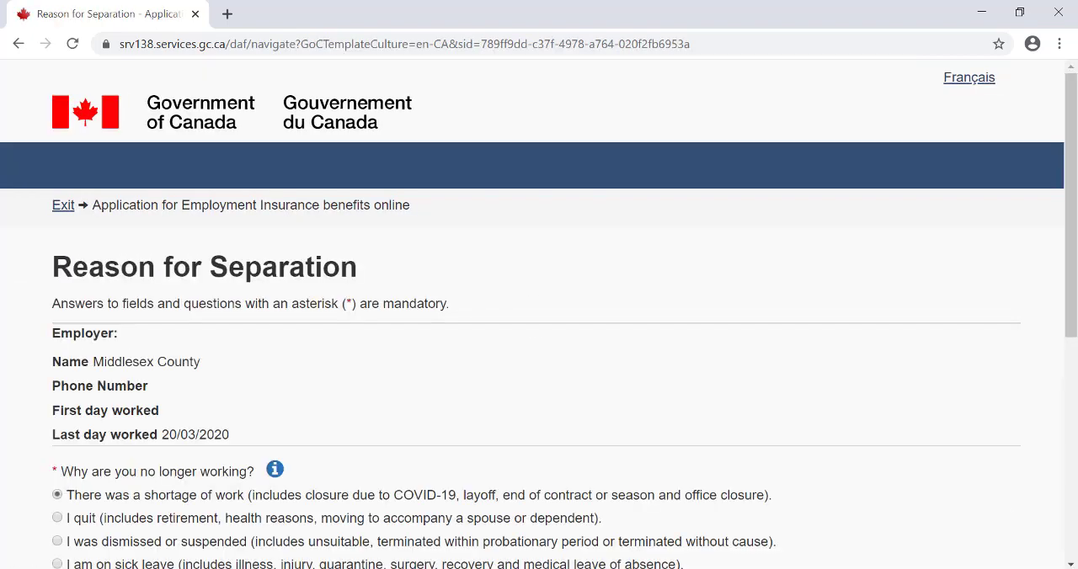
- Keep shortage of work as the reason for no longer working and continue to the Rate of Pay page
left_click_drag(1072, 316, 1073, 442)
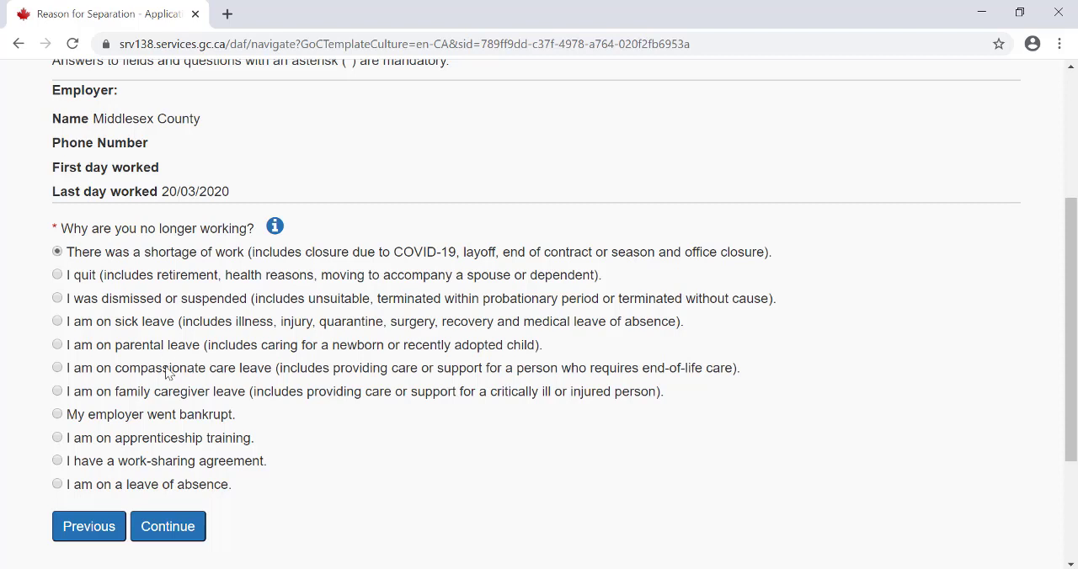
left_click(153, 530)
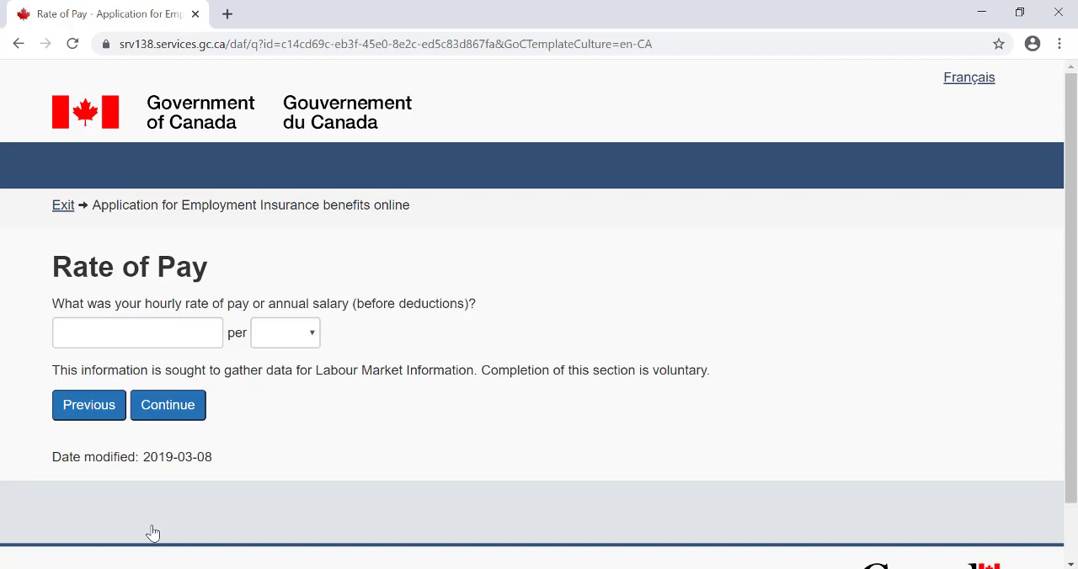
- Look at the pay period choices, leave the voluntary rate of pay blank and continue to the Job Title Information page
left_click(278, 332)
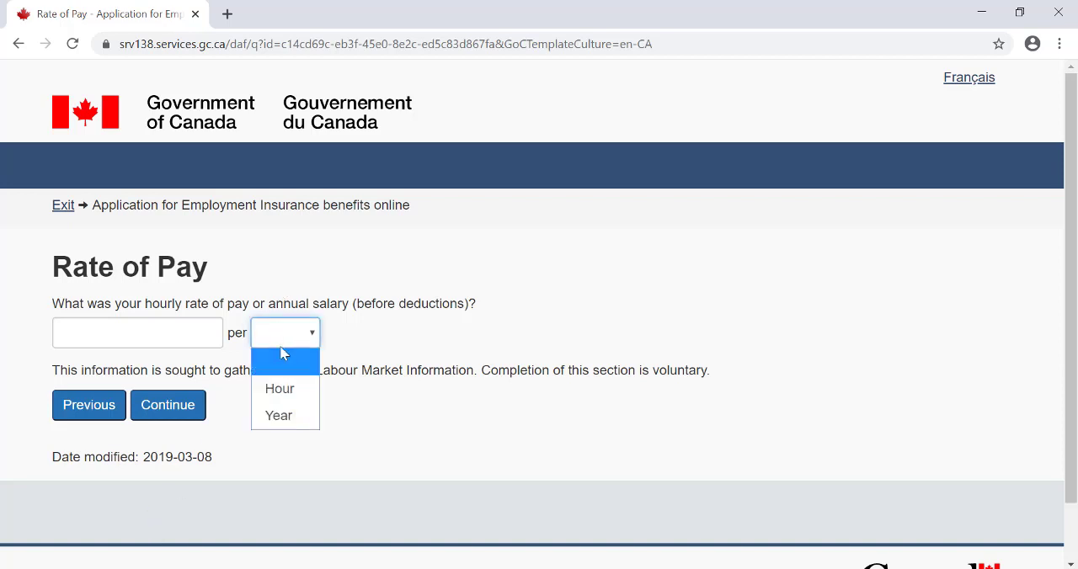
left_click(235, 453)
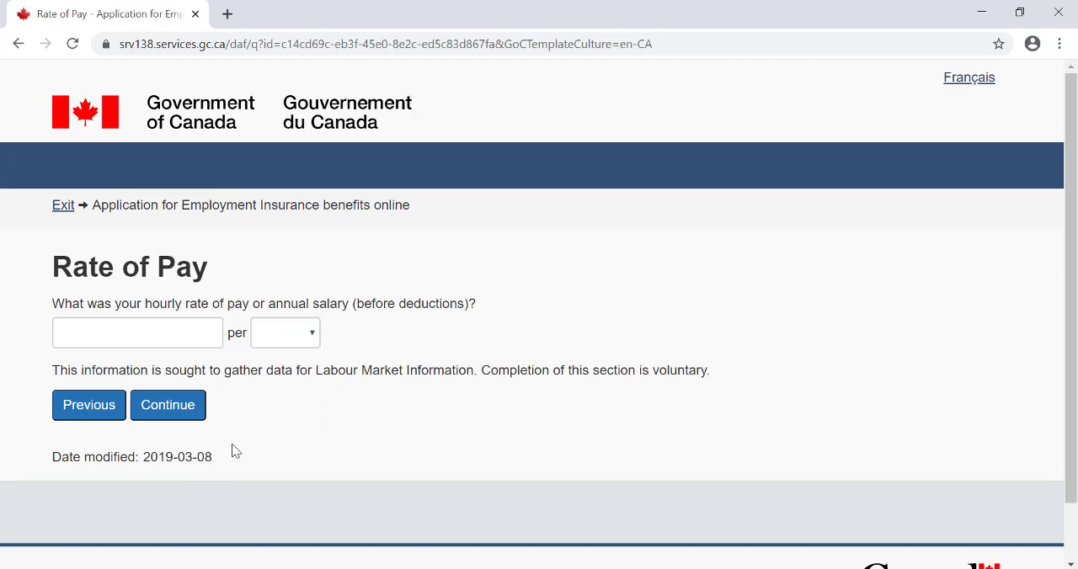
left_click(200, 410)
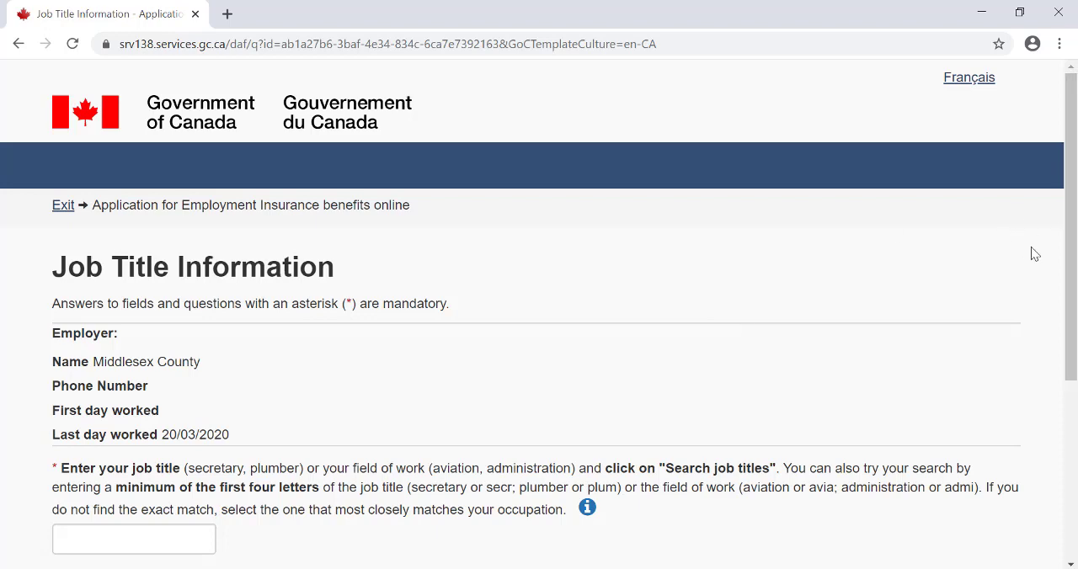
- Search the job titles for "library" and look through the matching occupations
scroll(1071, 254, "down", 1)
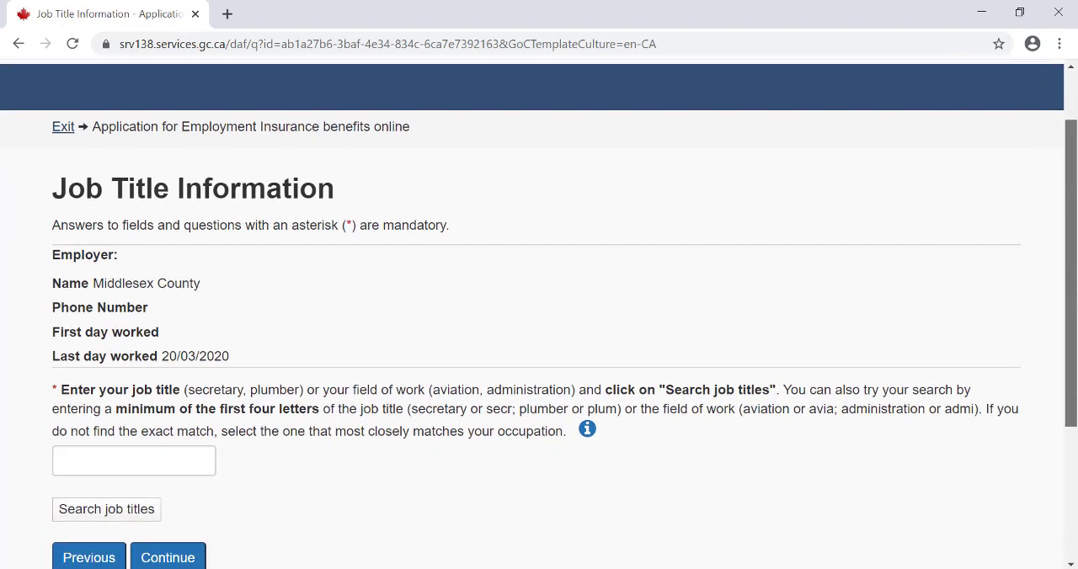
scroll(1070, 360, "down", 1)
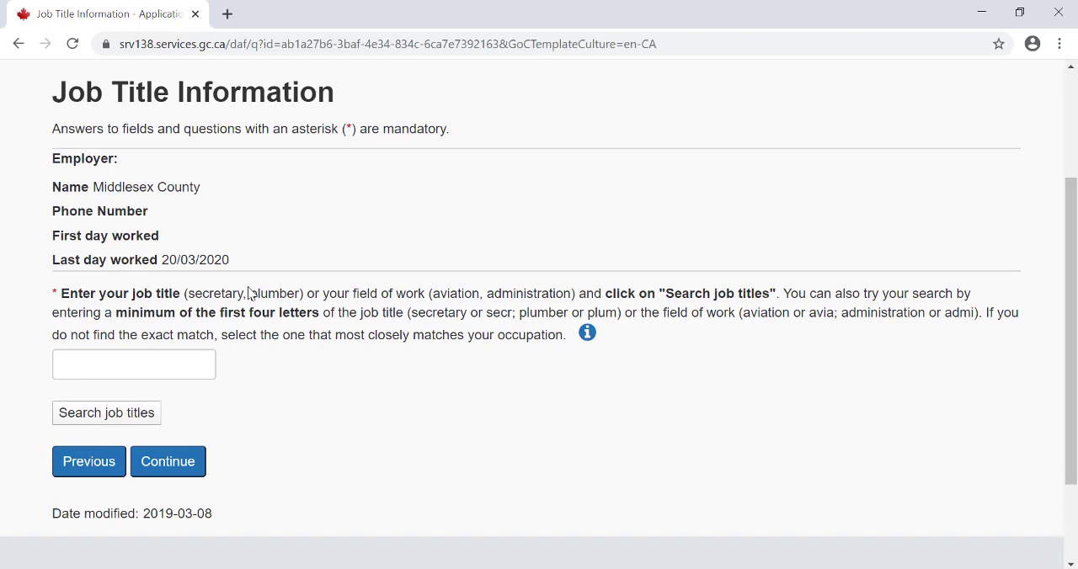
left_click(99, 359)
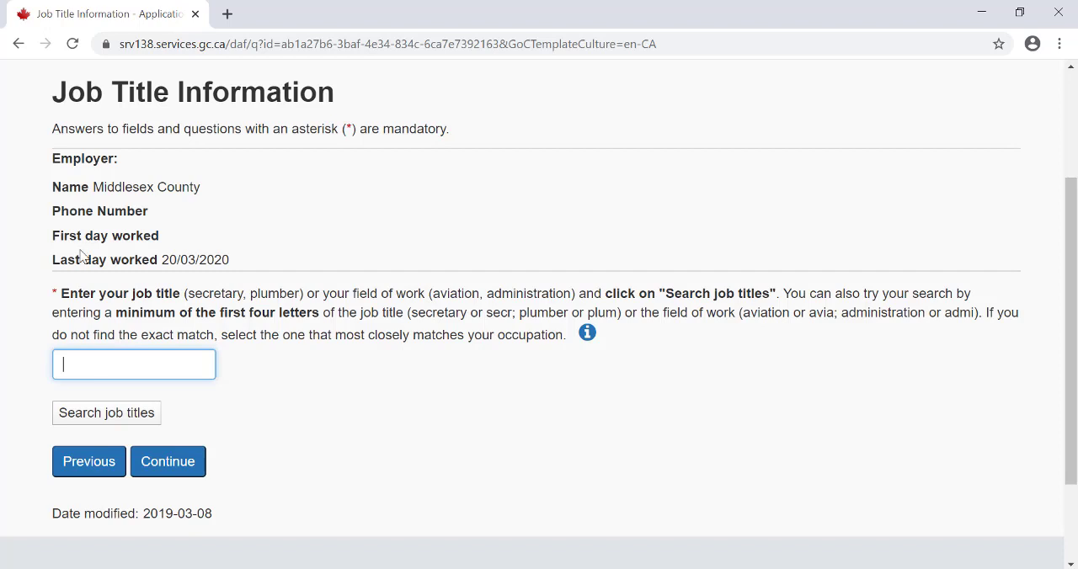
type("library")
left_click(134, 410)
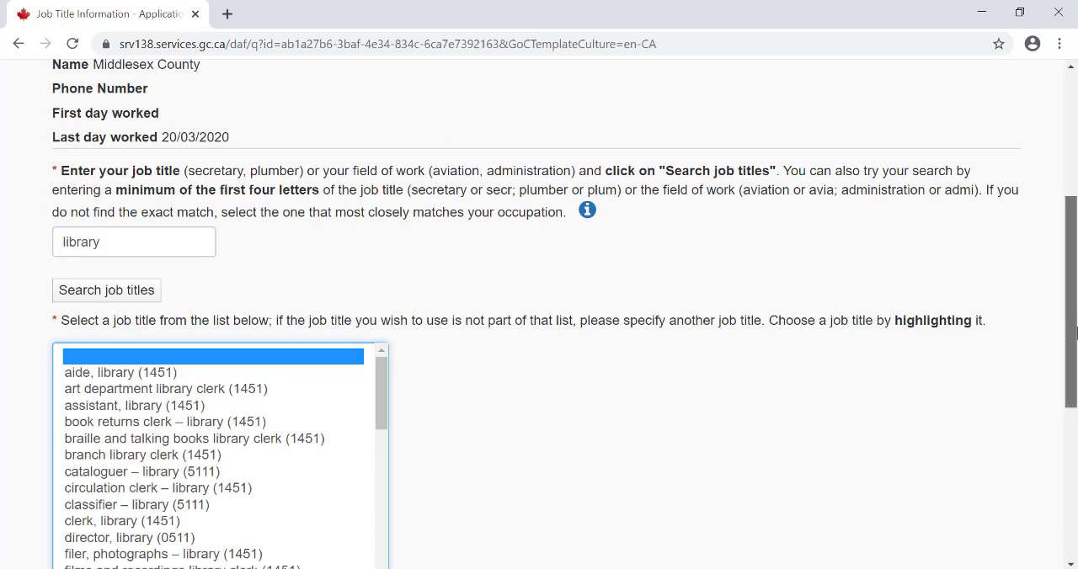
left_click_drag(1075, 317, 1074, 364)
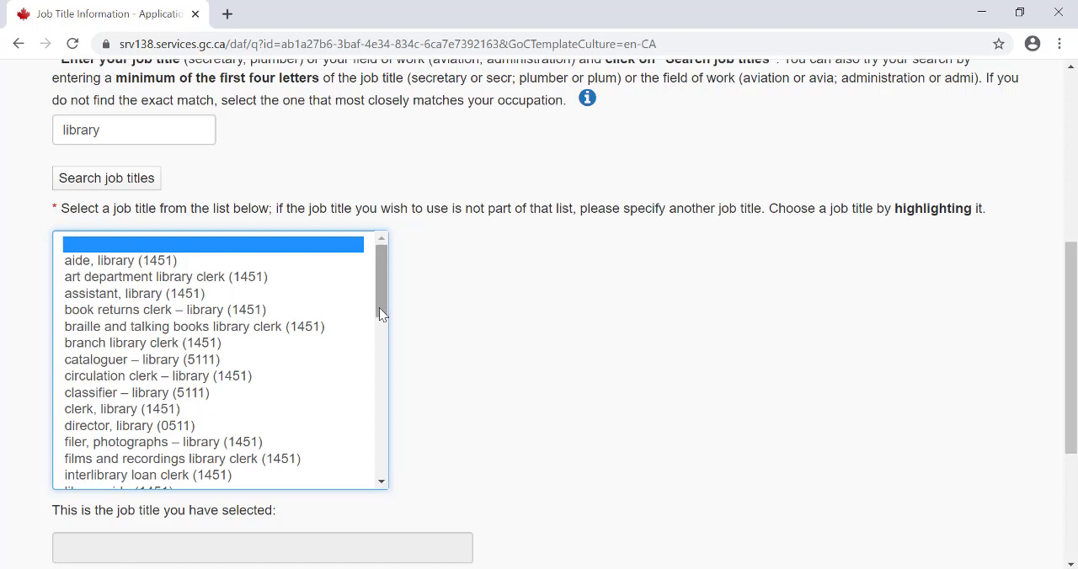
left_click_drag(379, 307, 386, 374)
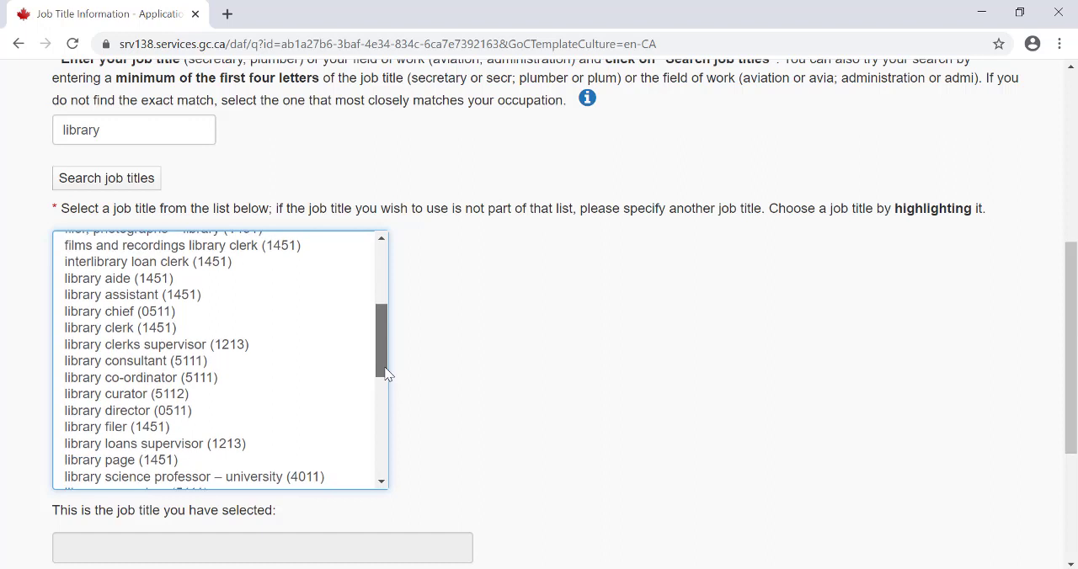
- Replace the job title search term with "labourer" and search the job titles again
double_click(118, 140)
type("l")
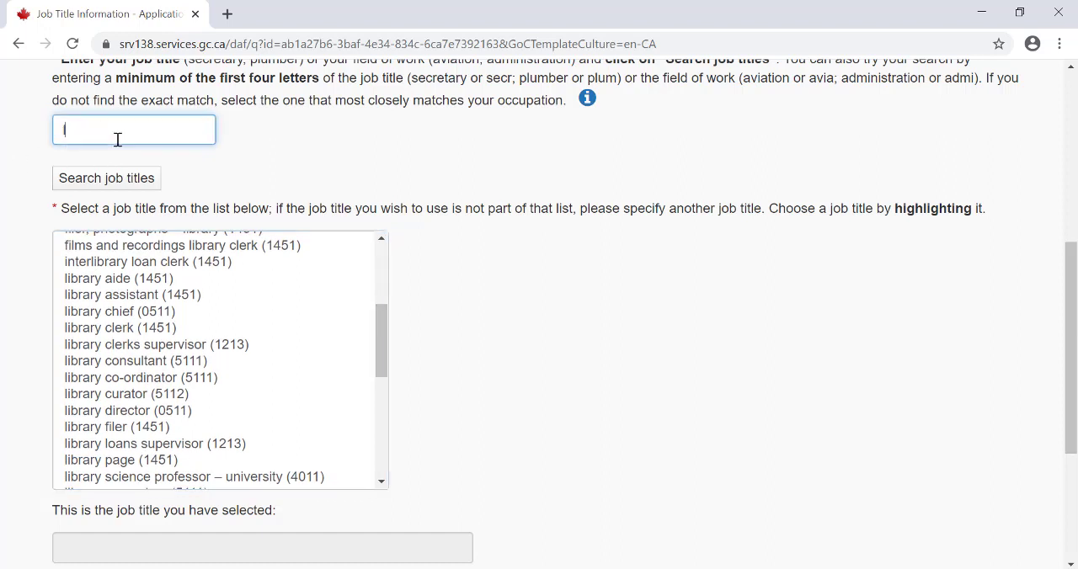
type("abourer")
left_click(148, 178)
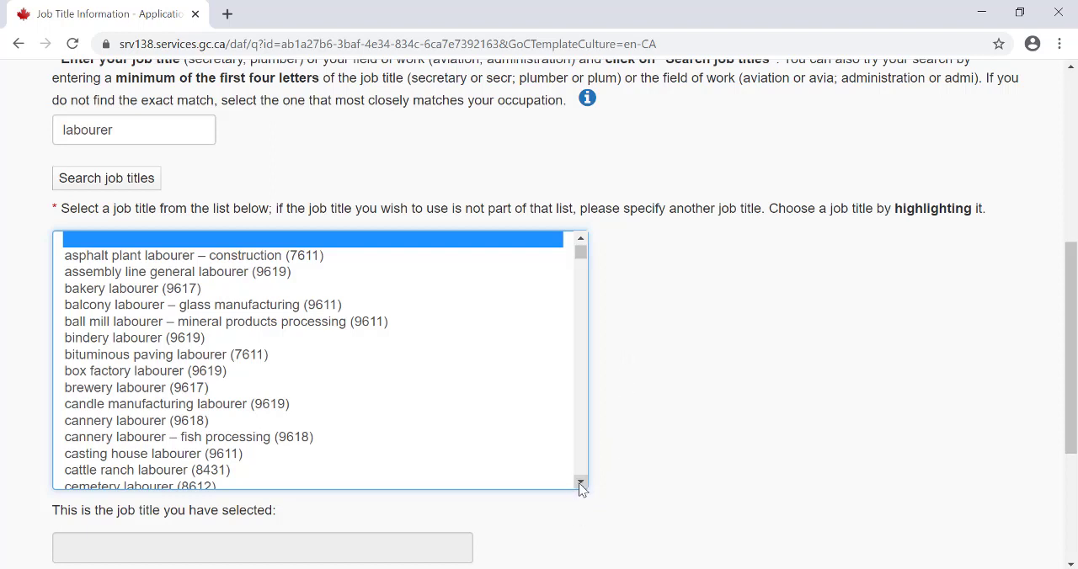
- Choose cemetery labourer (8612) as the job title and continue to the ROE Information - Last Employer page's options
left_click_drag(580, 483, 580, 483)
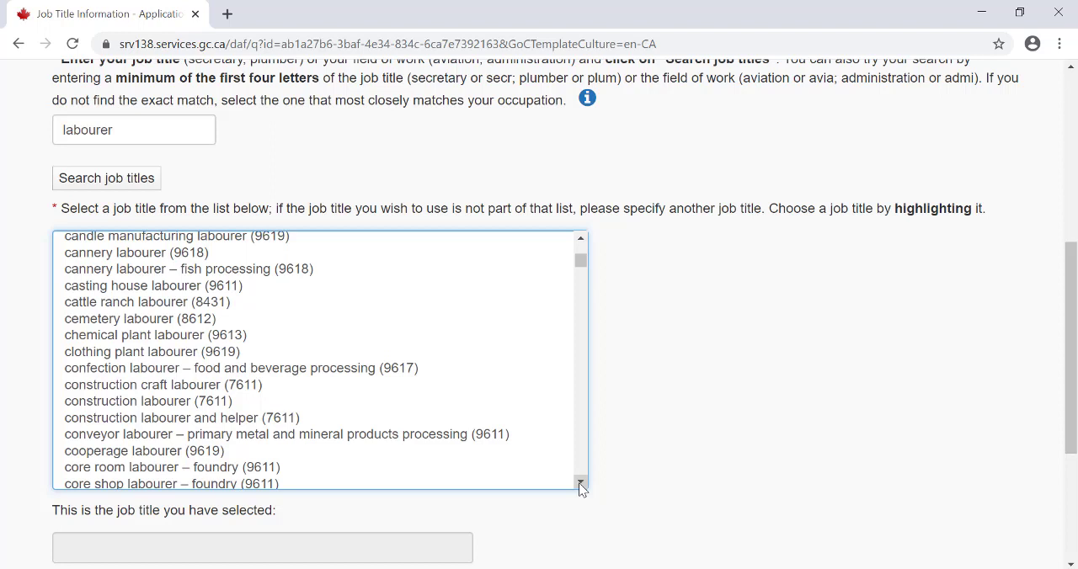
left_click(123, 318)
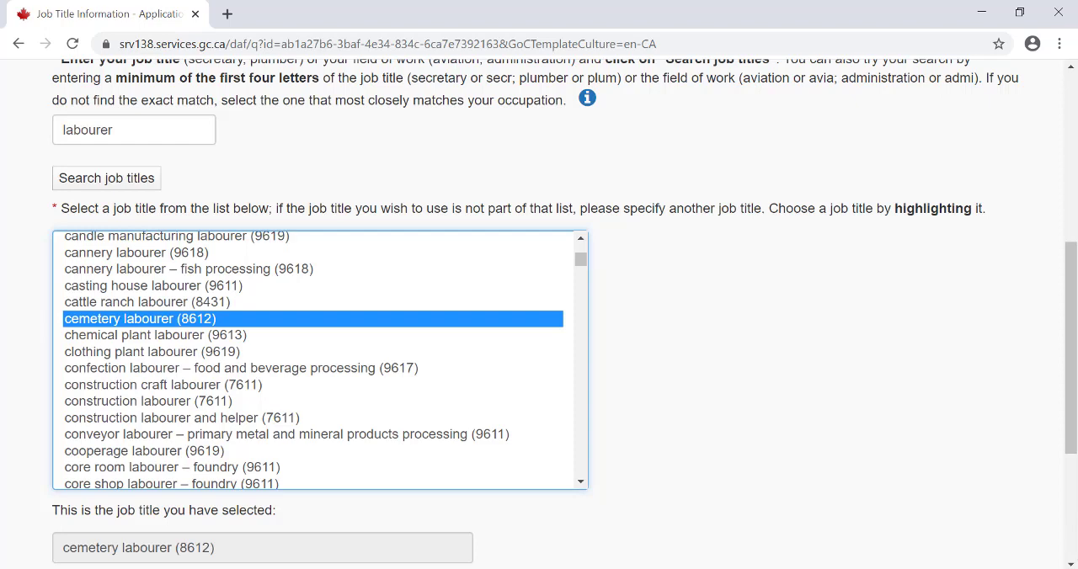
left_click(1069, 565)
left_click(1070, 565)
left_click(1070, 565)
left_click(1069, 565)
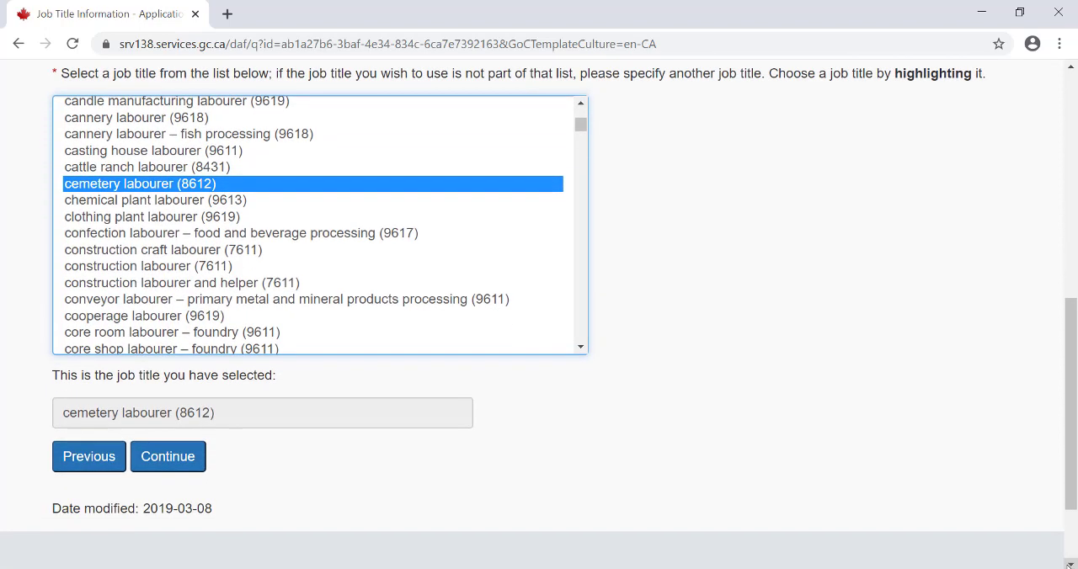
left_click(188, 468)
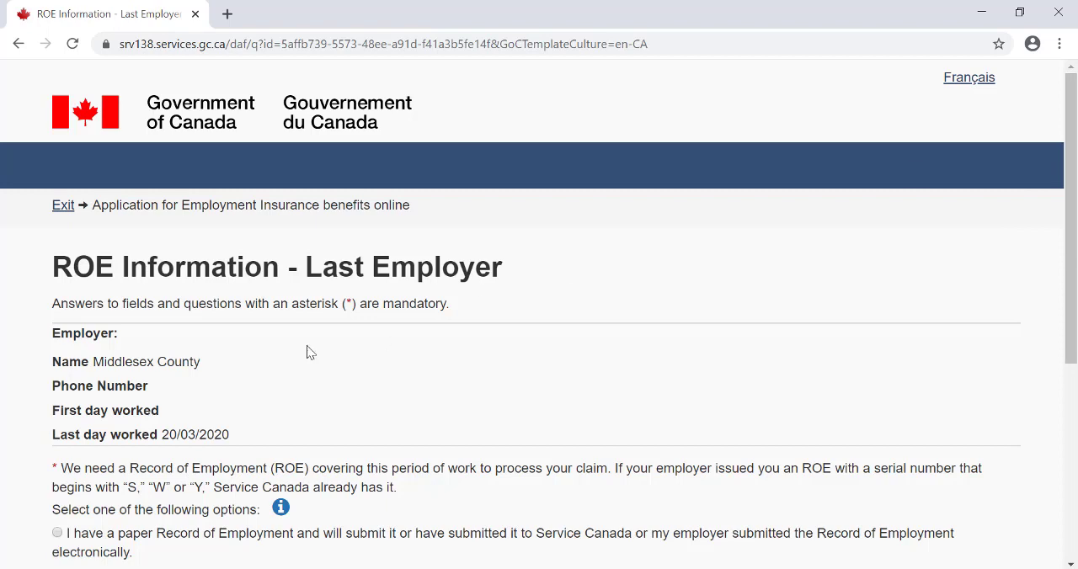
scroll(1076, 230, "down", 2)
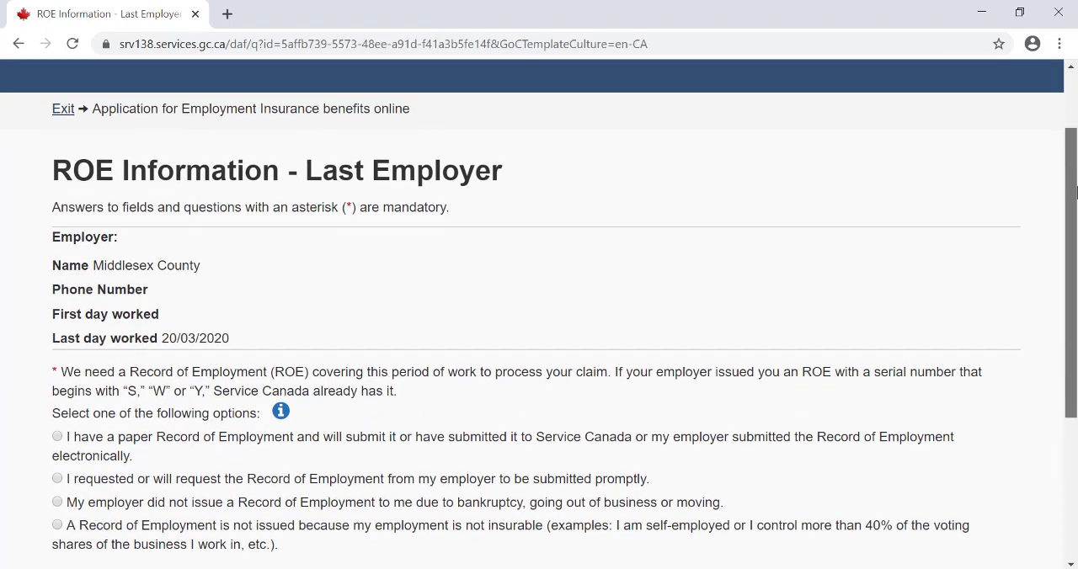
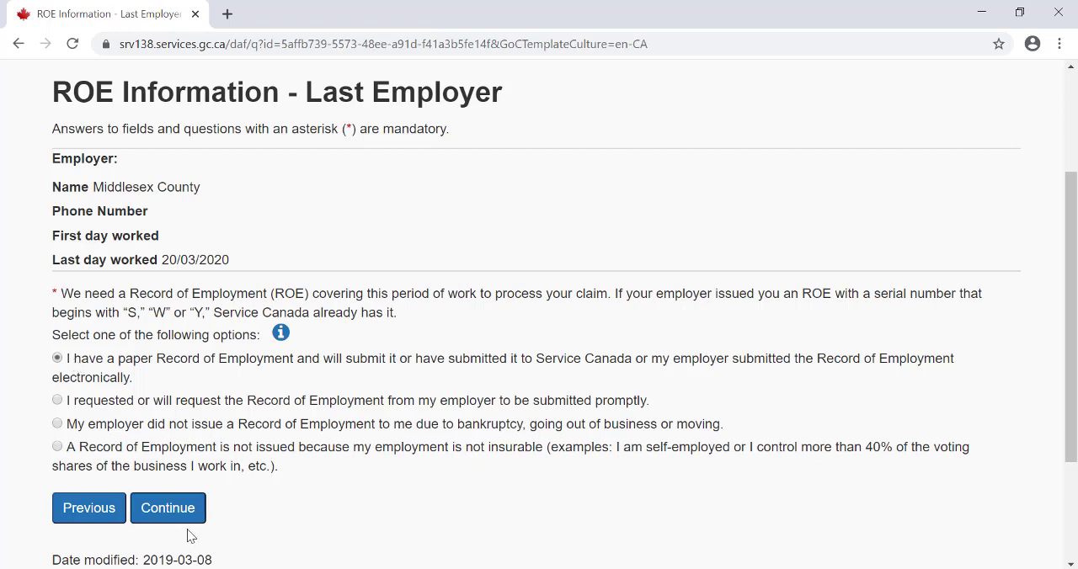
- Submit the paper Record of Employment choice, and report no other periods of work in the last 52 weeks
left_click(171, 509)
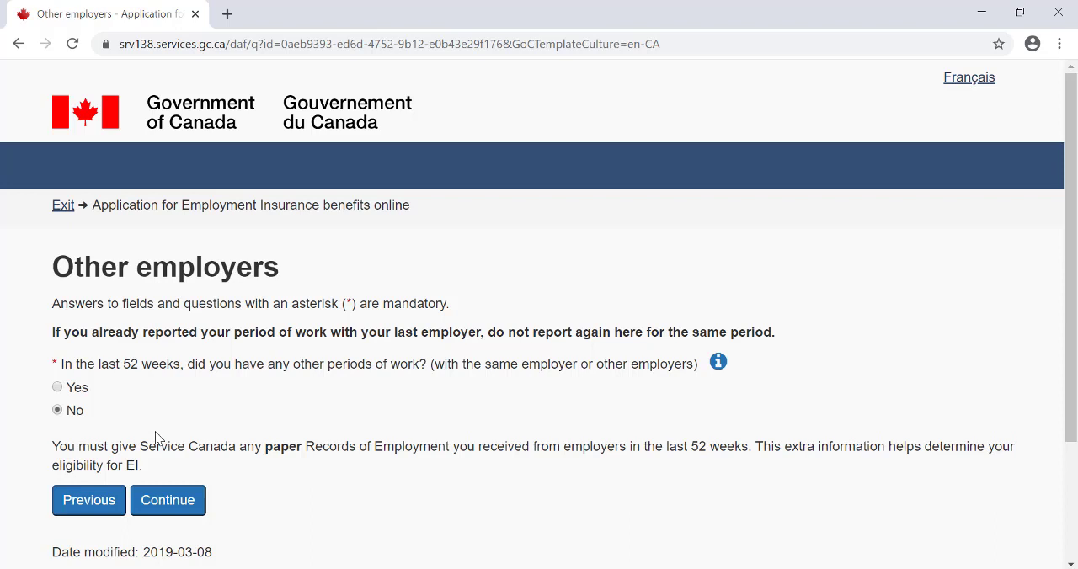
left_click(162, 497)
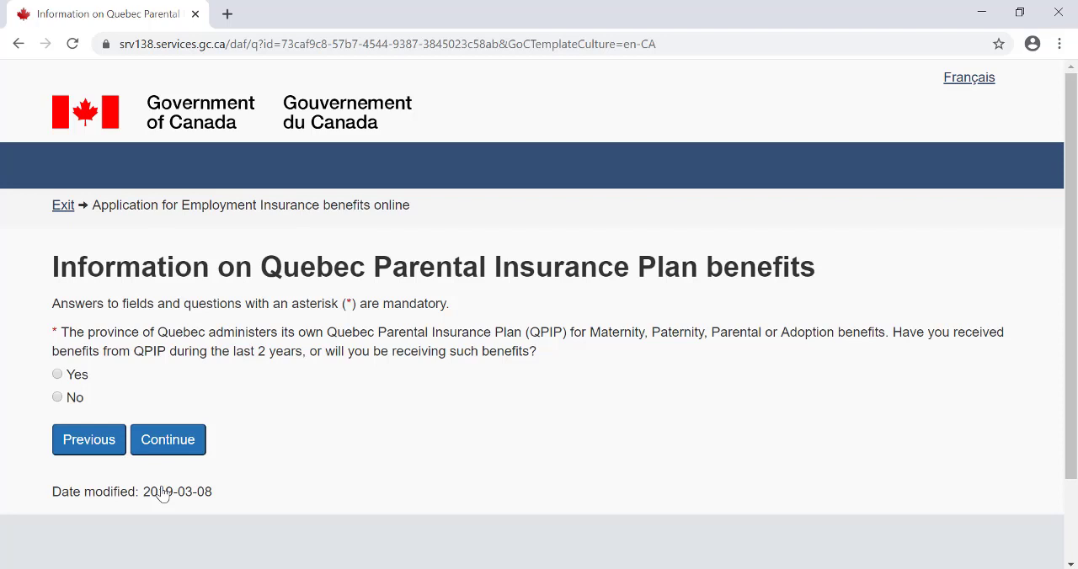
- Answer No to receiving Quebec Parental Insurance Plan benefits and No to Workers' Compensation payments, continuing past both pages
left_click(58, 399)
left_click(168, 443)
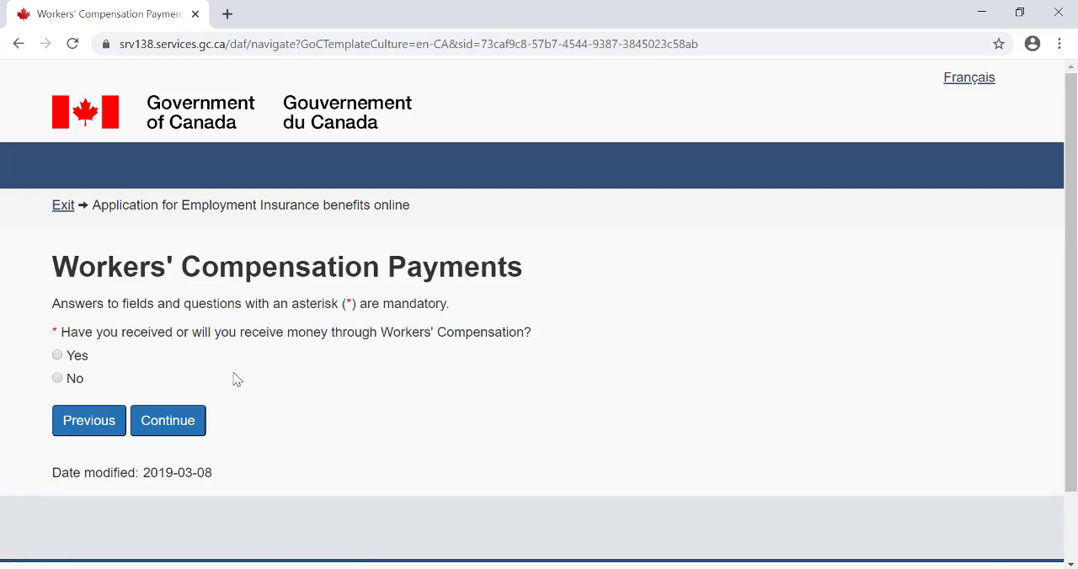
left_click(57, 378)
left_click(185, 435)
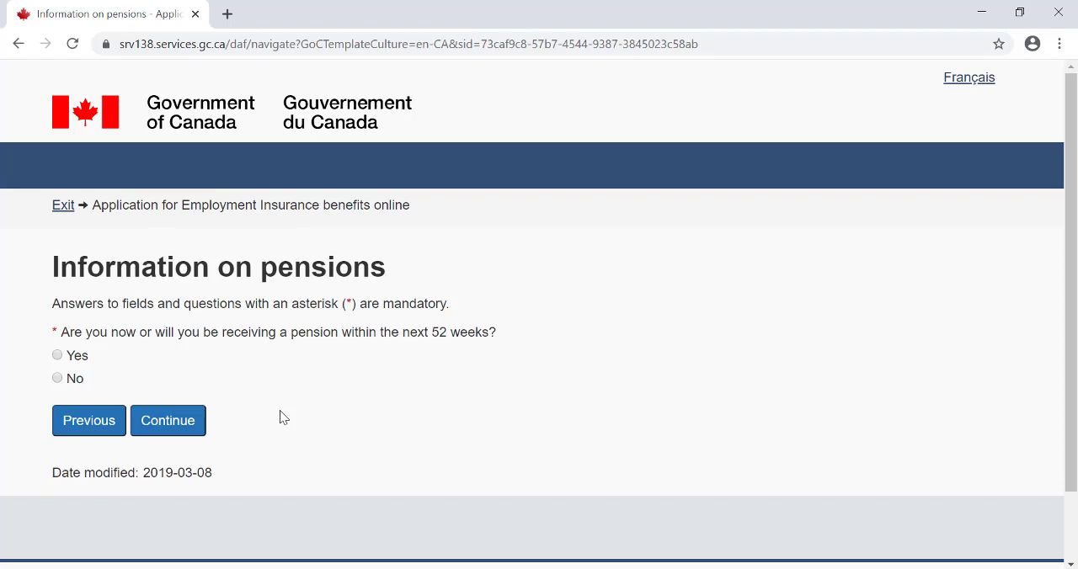
- Look through the pension types offered for a Yes answer, set the pension question to No and continue
left_click(58, 356)
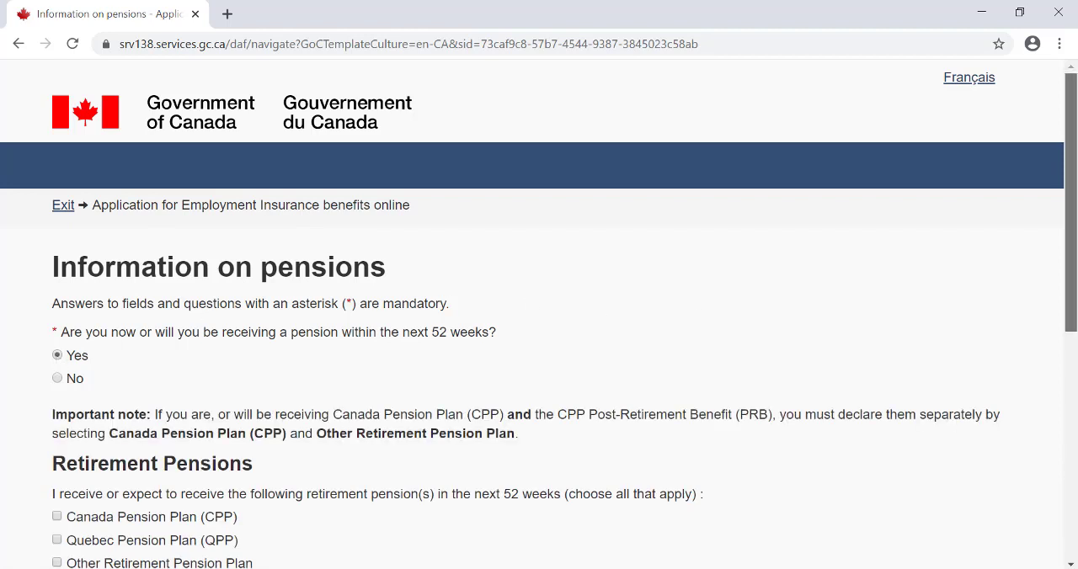
scroll(539, 317, "down", 3)
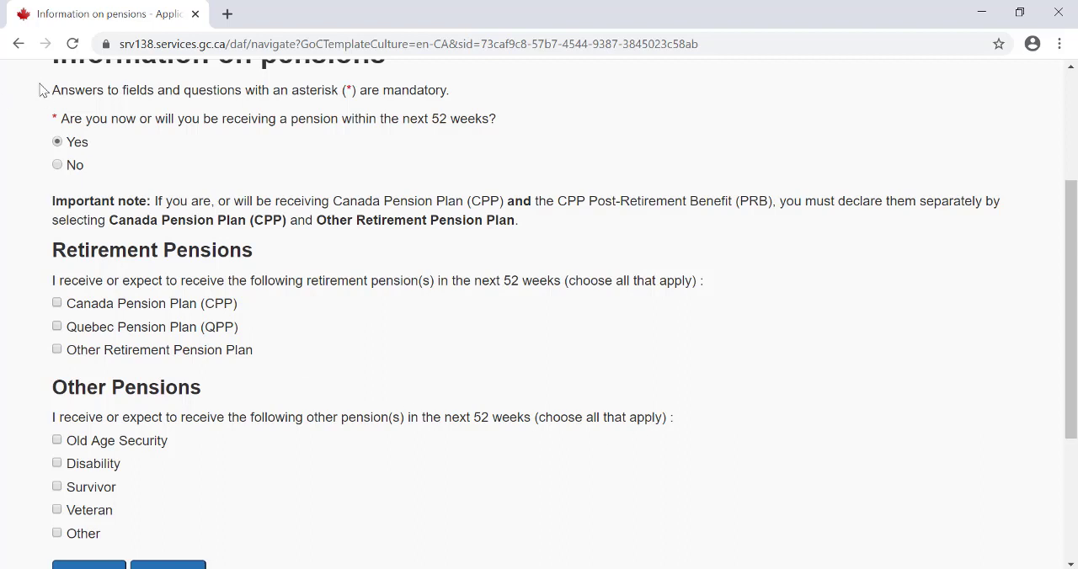
left_click(58, 166)
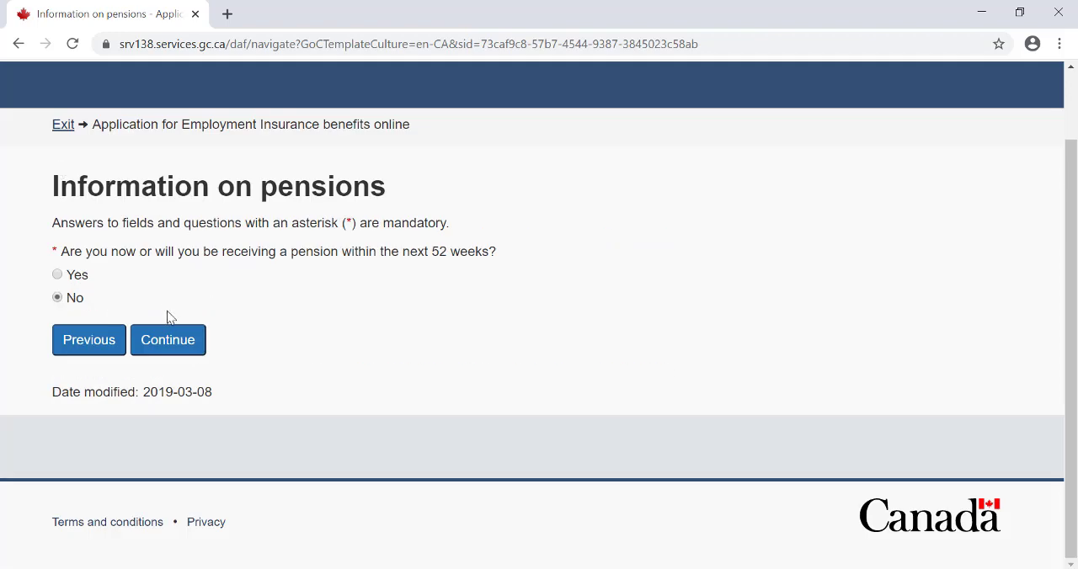
left_click(168, 339)
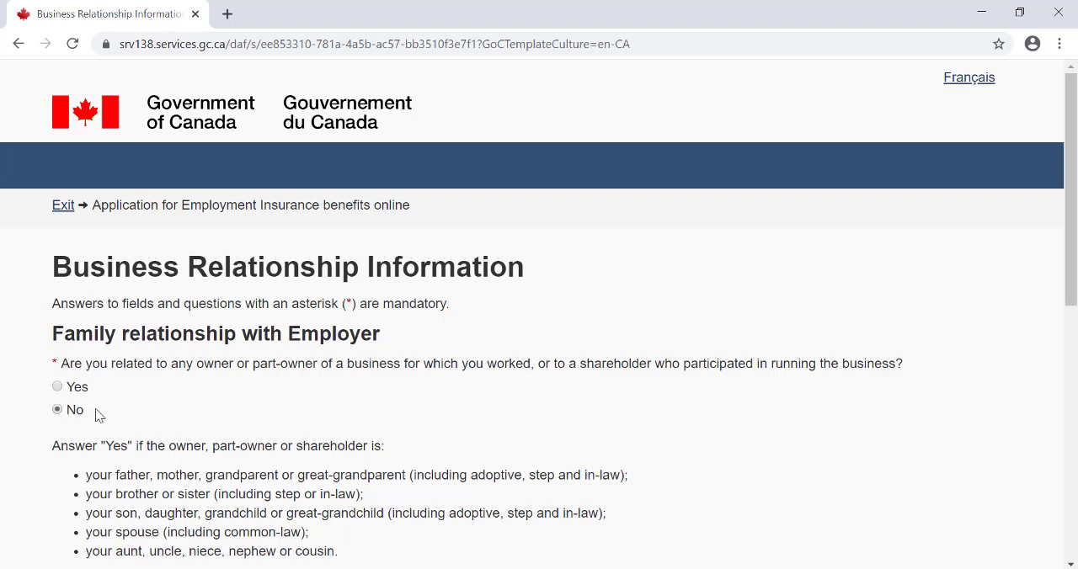
- Answer No to the family relationship, 40 % shareholder and business ownership questions, and continue
left_click_drag(1075, 213, 1075, 299)
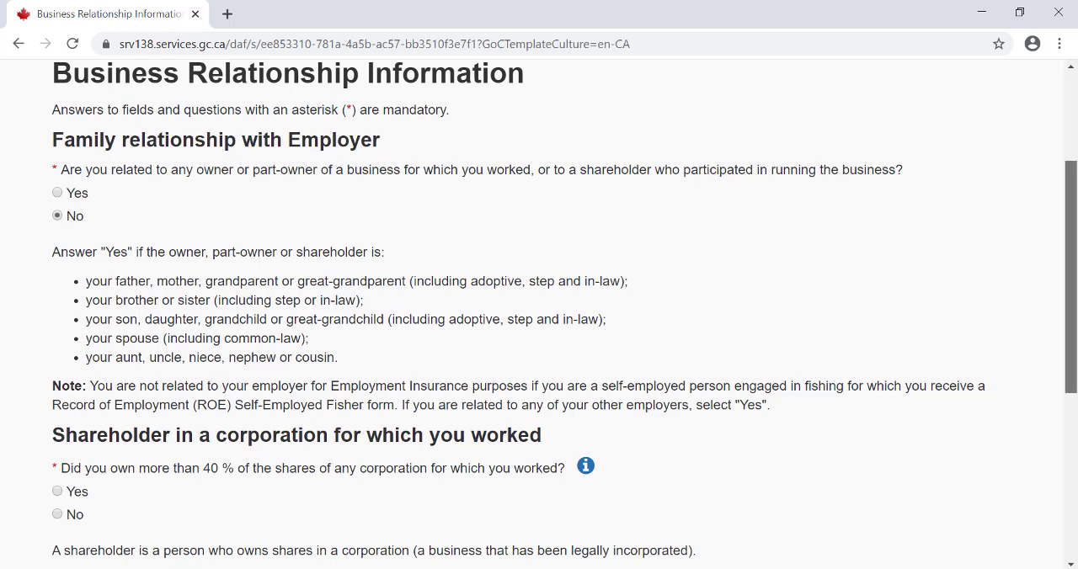
left_click_drag(1069, 288, 1074, 358)
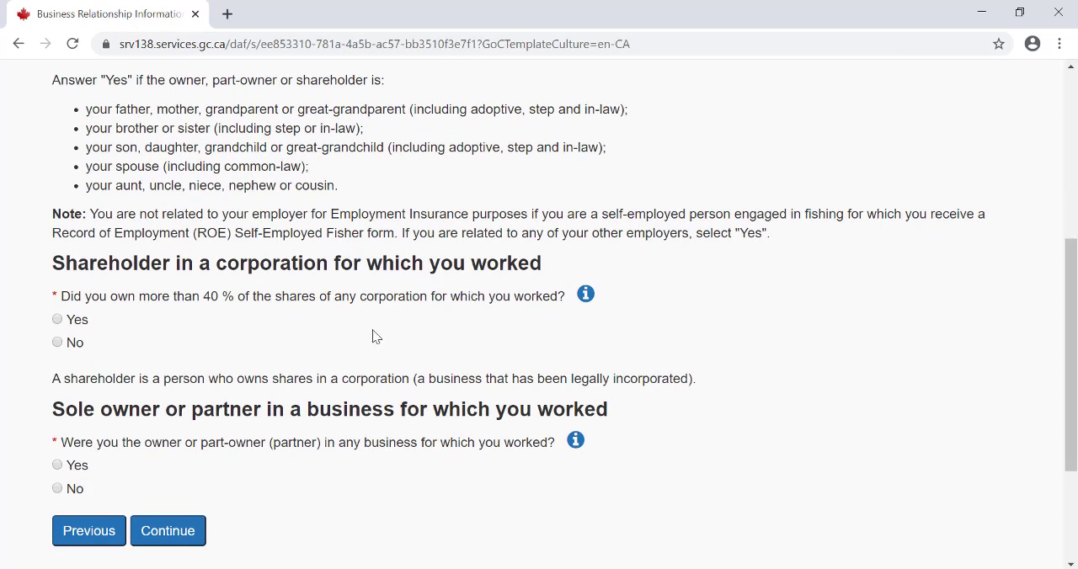
left_click(70, 347)
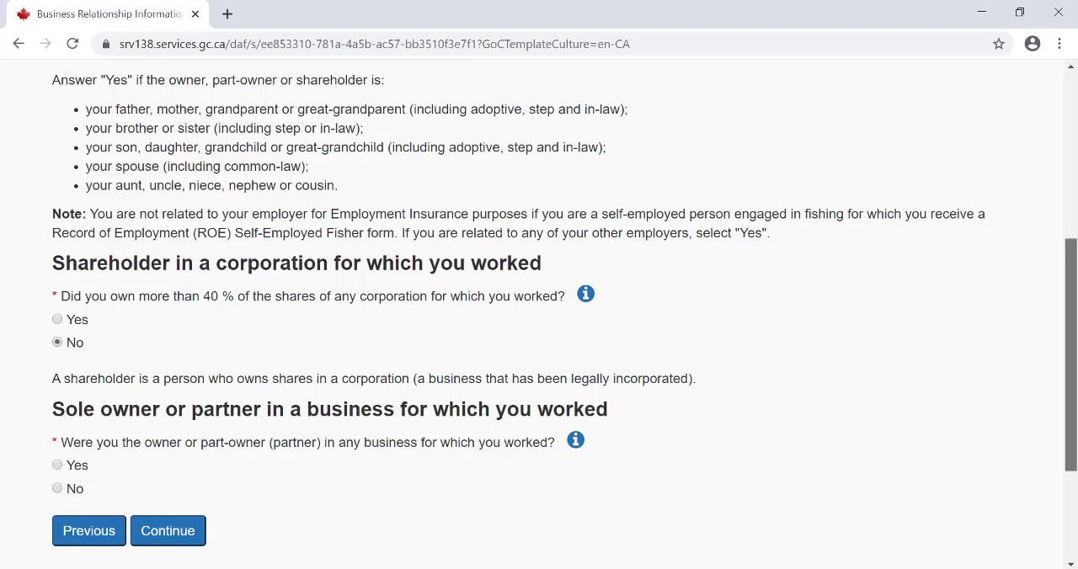
scroll(539, 337, "down", 2)
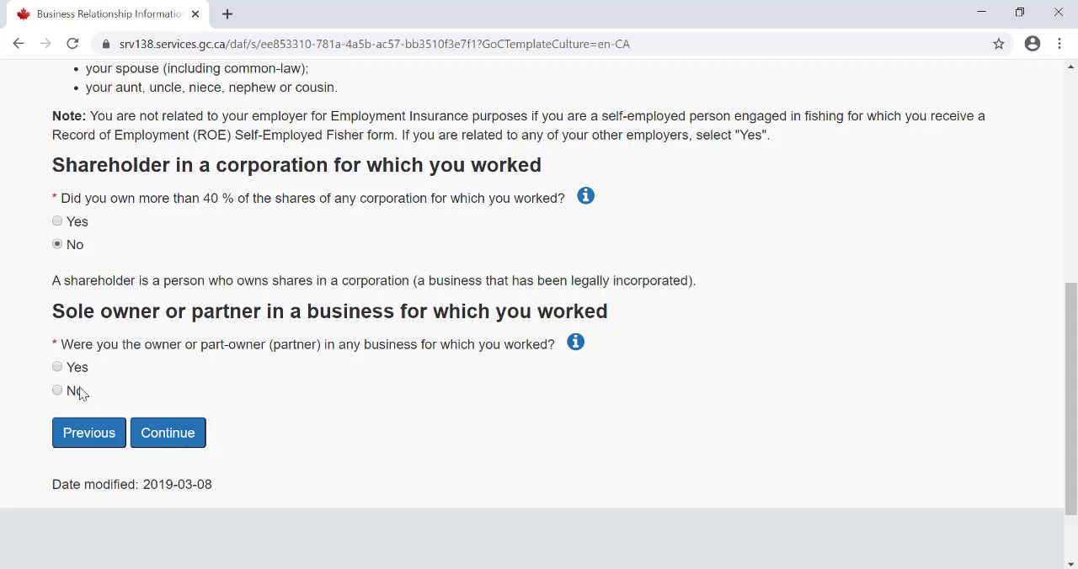
left_click(195, 431)
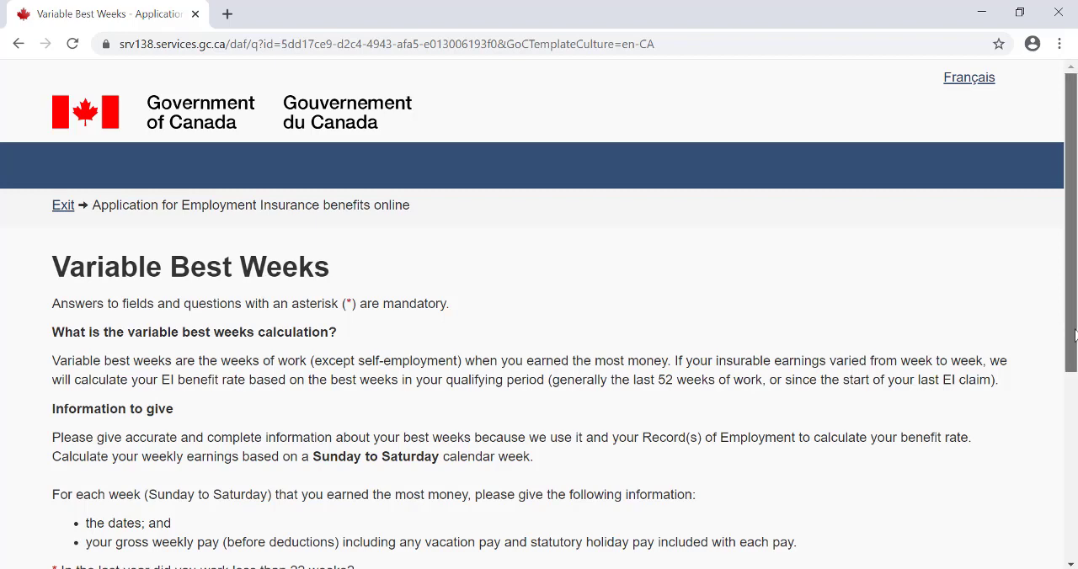
- On the Variable Best Weeks page, answer No to working less than 22 weeks and Yes to varying earnings over the last 52 weeks
left_click_drag(1074, 335, 1075, 418)
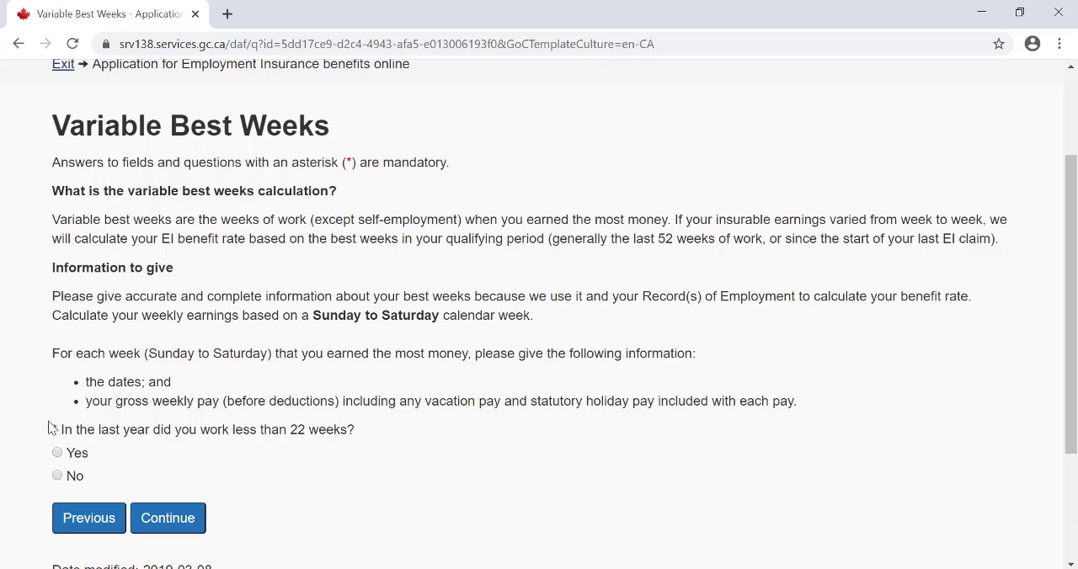
left_click(71, 475)
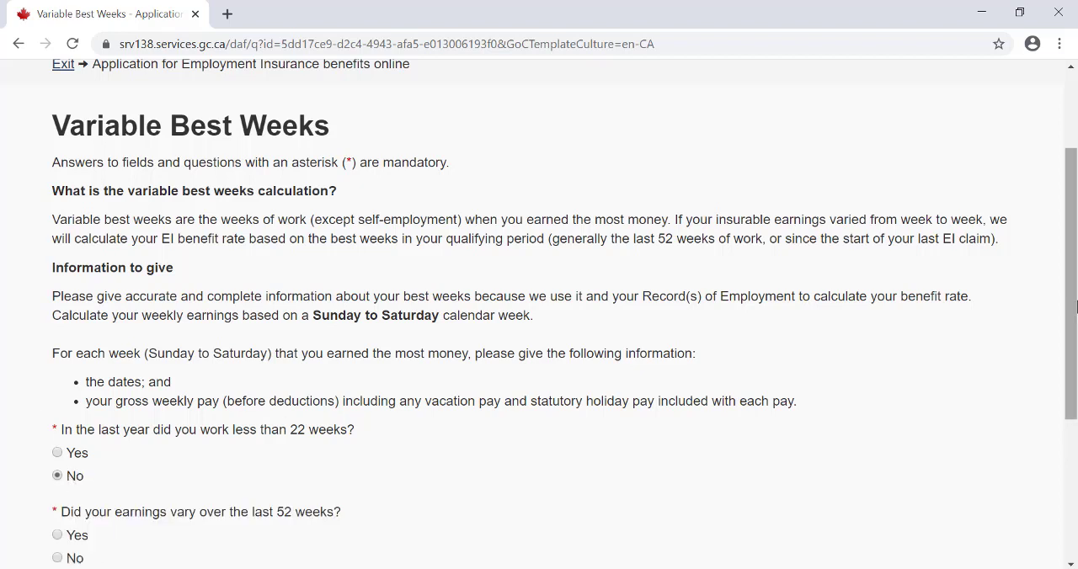
left_click_drag(1074, 307, 1074, 395)
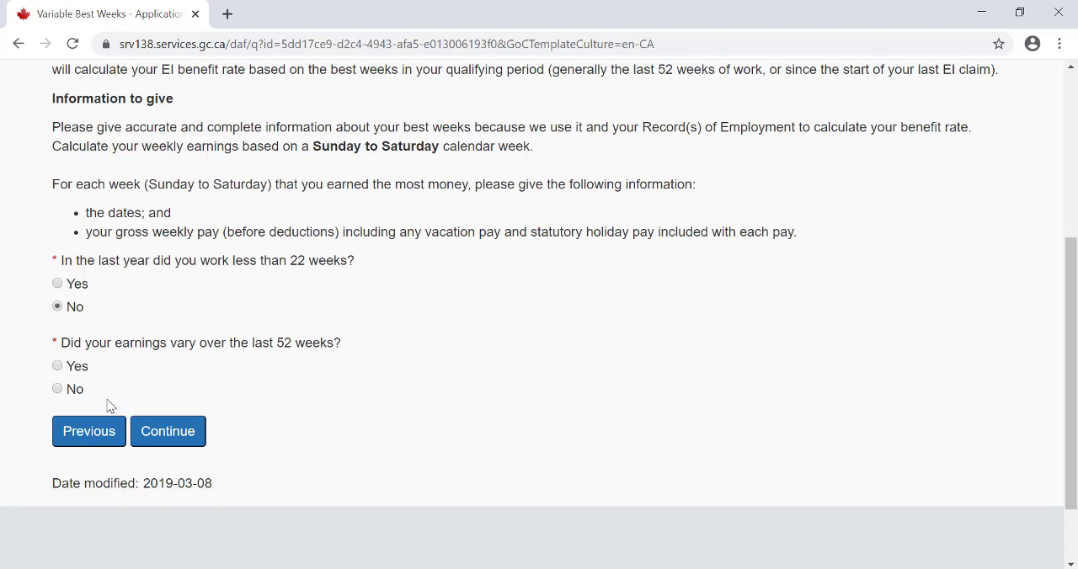
left_click(67, 373)
scroll(1071, 353, "down", 1)
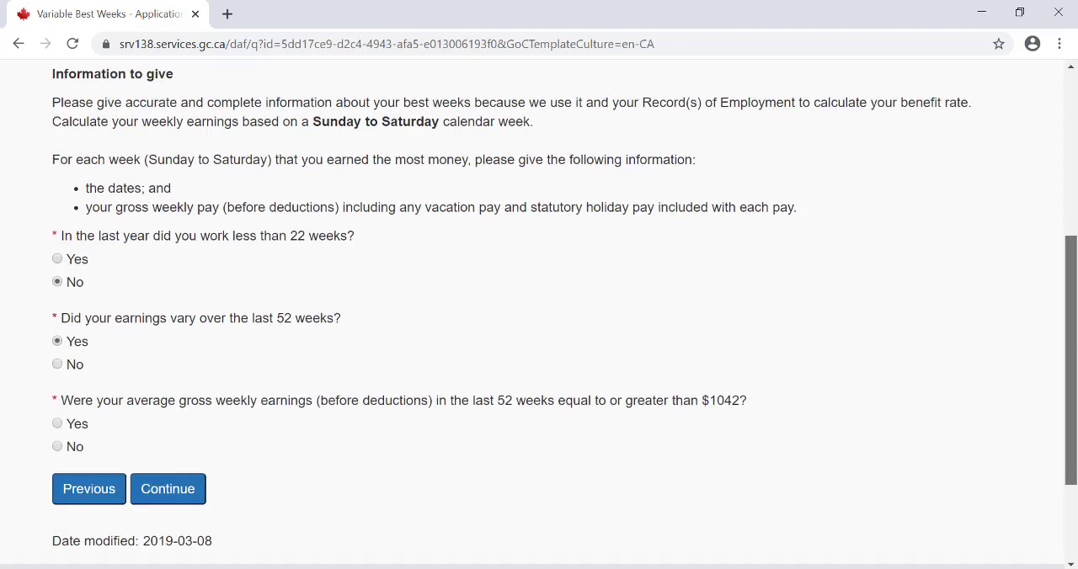
- Answer No to average weekly earnings of $1042 or more and Yes to providing the highest-earning weeks' details, and continue
scroll(1071, 354, "down", 2)
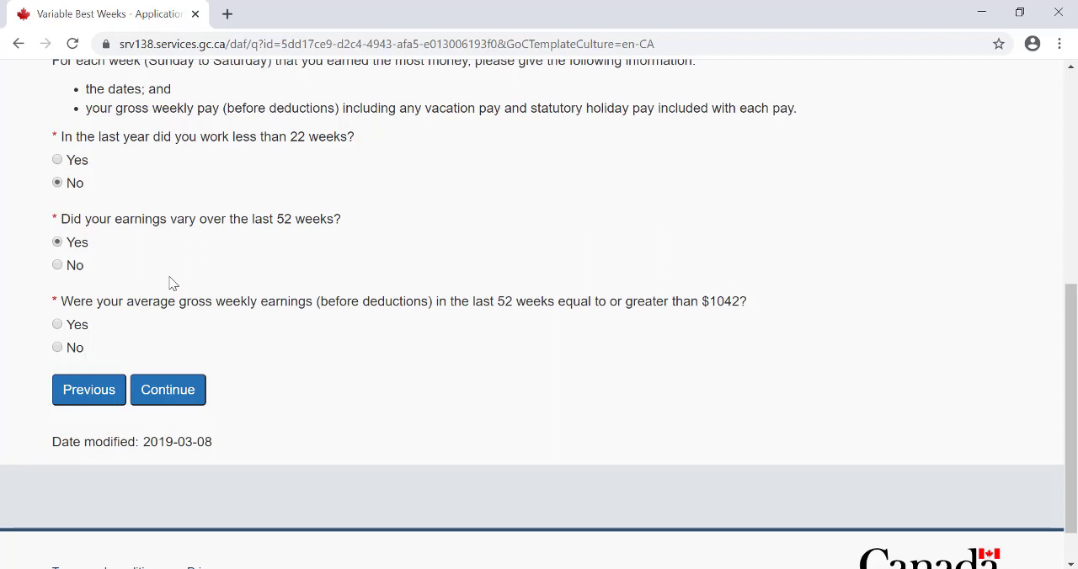
left_click(71, 352)
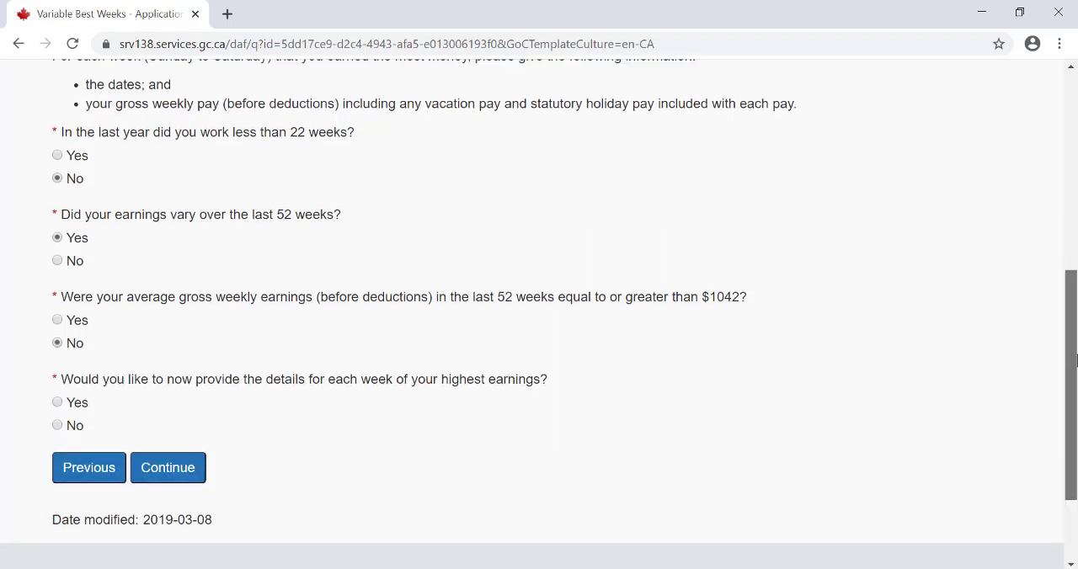
scroll(1076, 354, "down", 2)
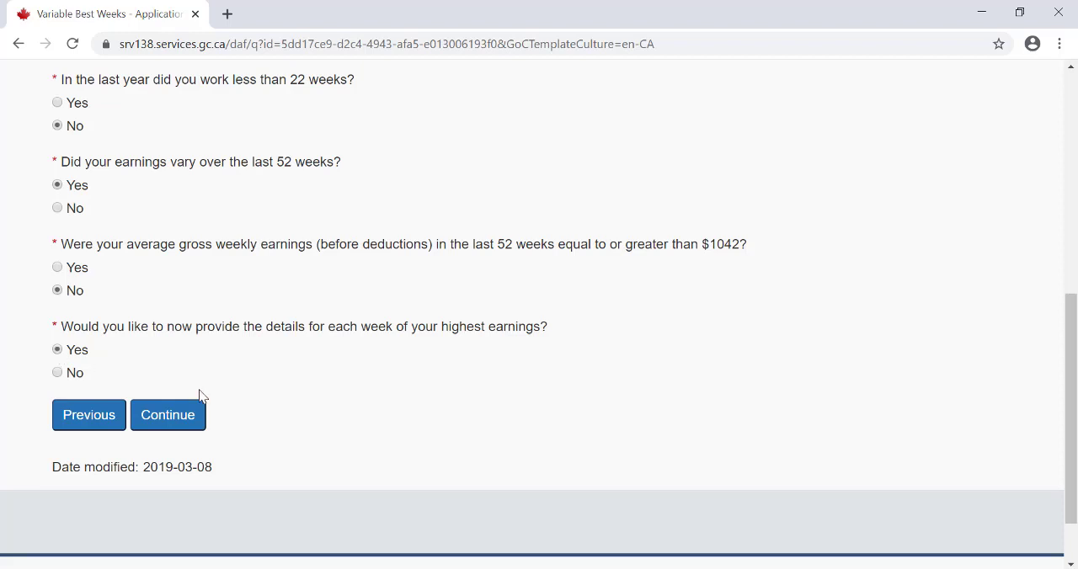
left_click(185, 427)
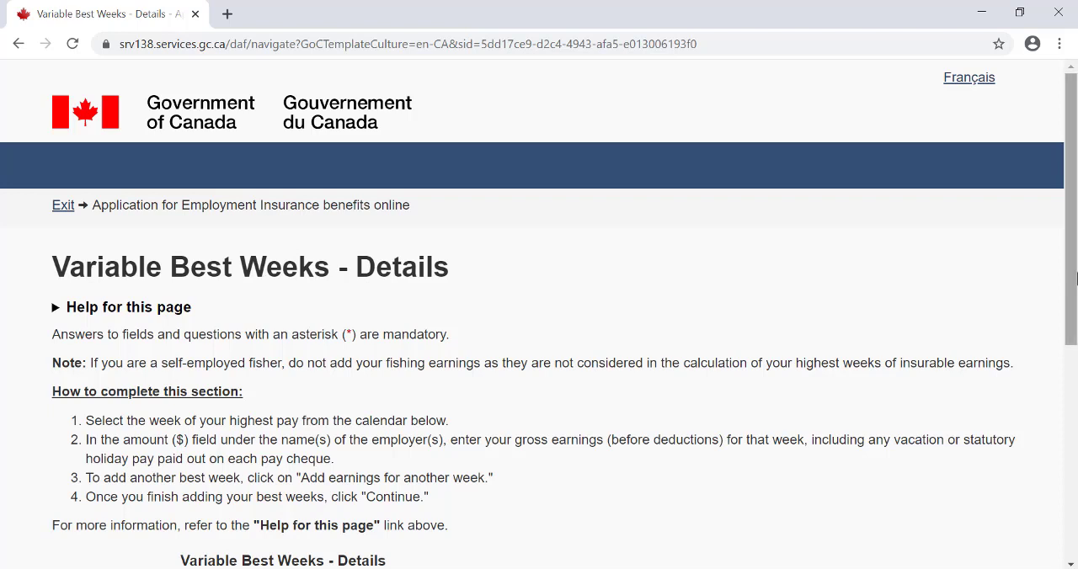
- Look through the help on selecting best weeks and calculating gross weekly earnings, and collapse it again
left_click_drag(1077, 279, 1076, 304)
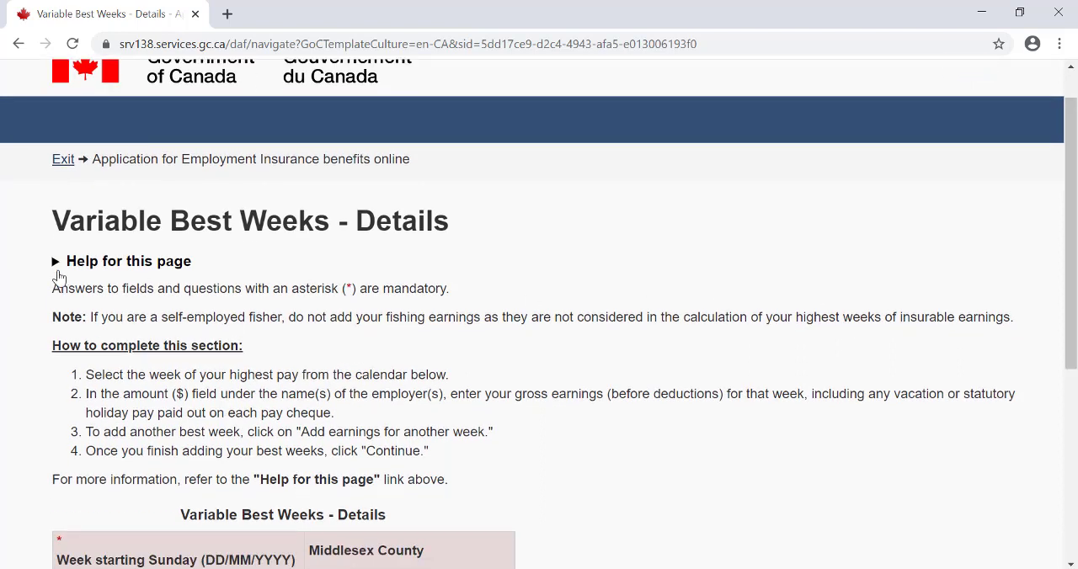
left_click(108, 262)
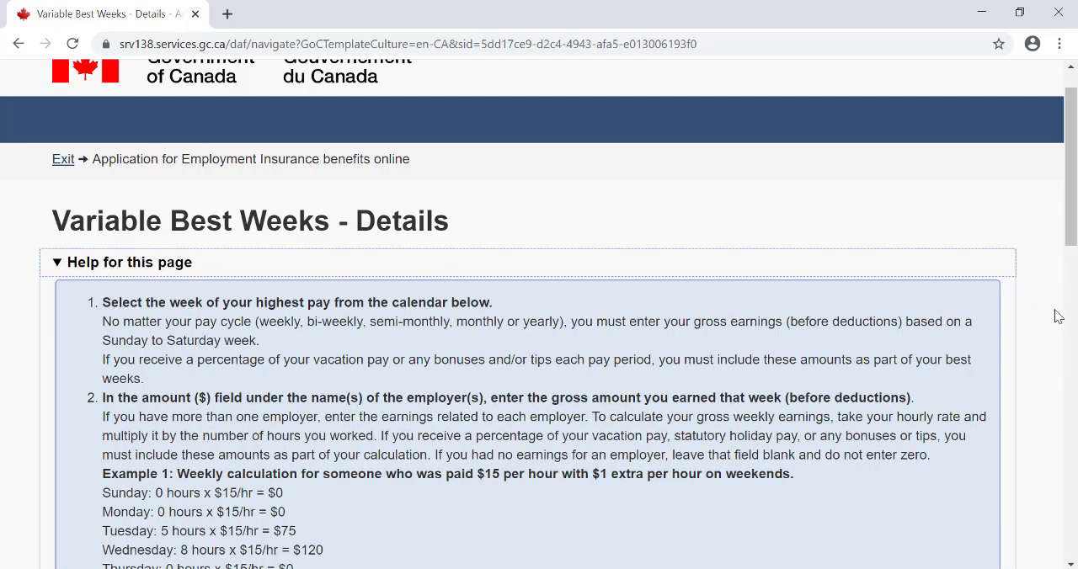
left_click_drag(1076, 207, 1075, 236)
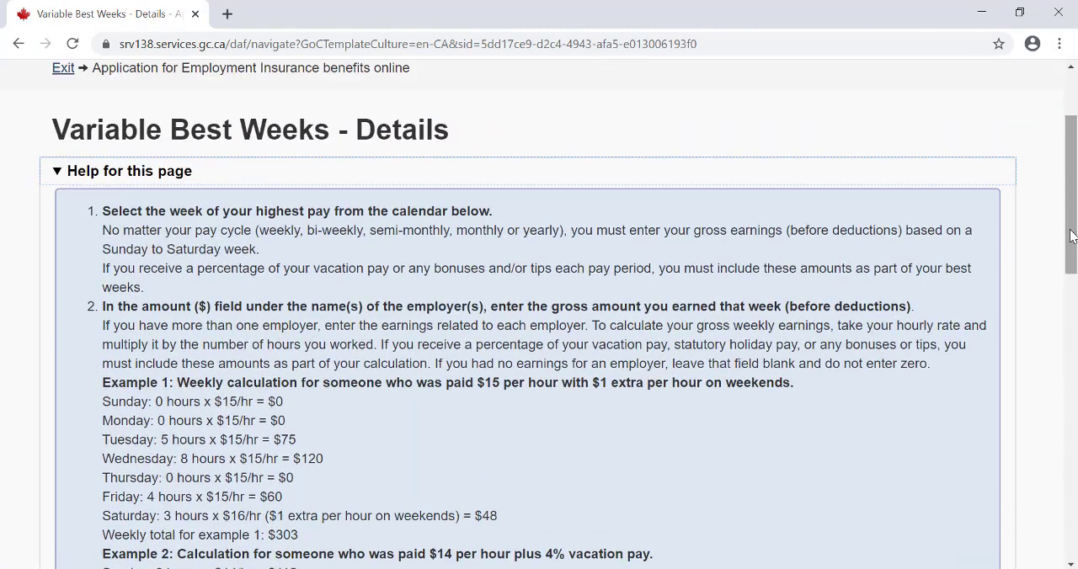
left_click(83, 177)
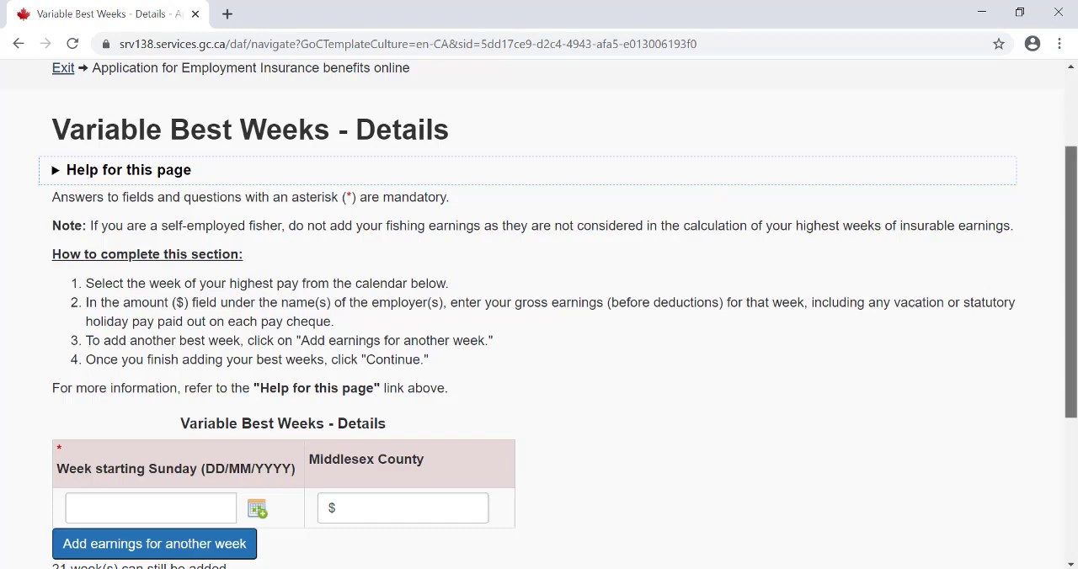
- Browse the week-starting-Sunday calendar back to December 2019 and close it without choosing a week
left_click_drag(1073, 275, 1075, 357)
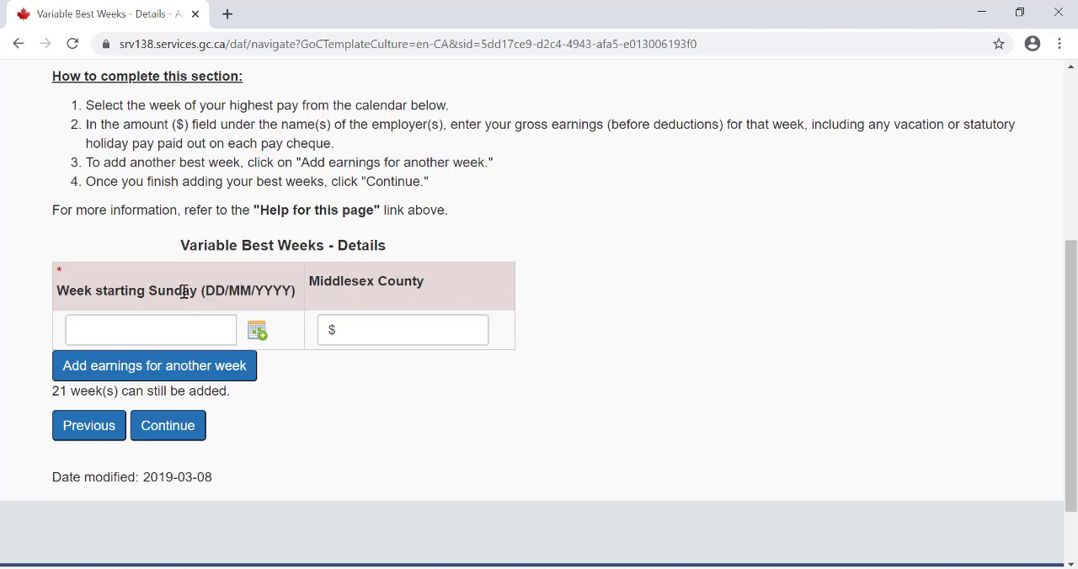
left_click(258, 332)
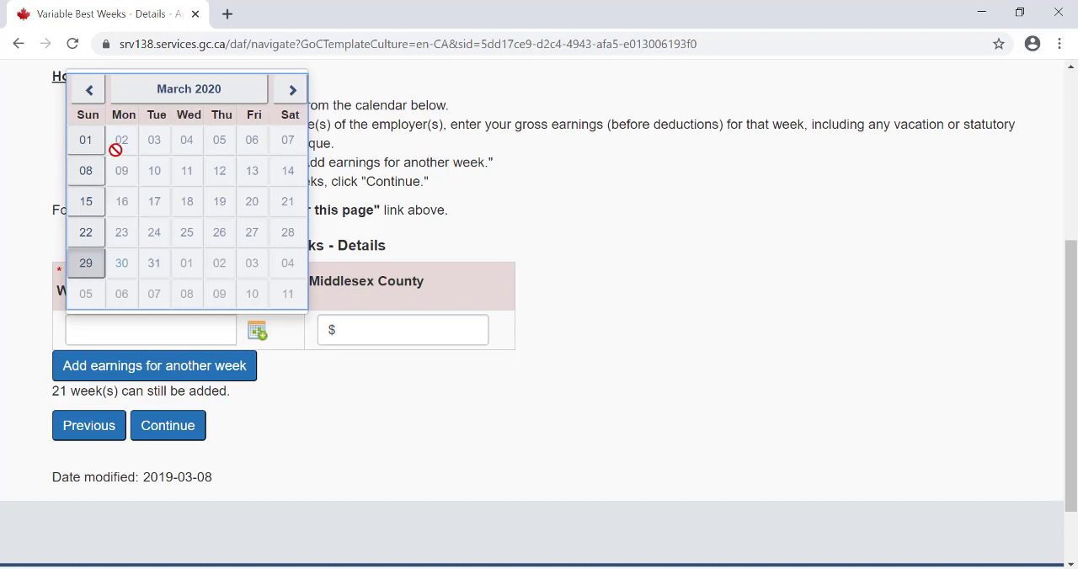
left_click(89, 91)
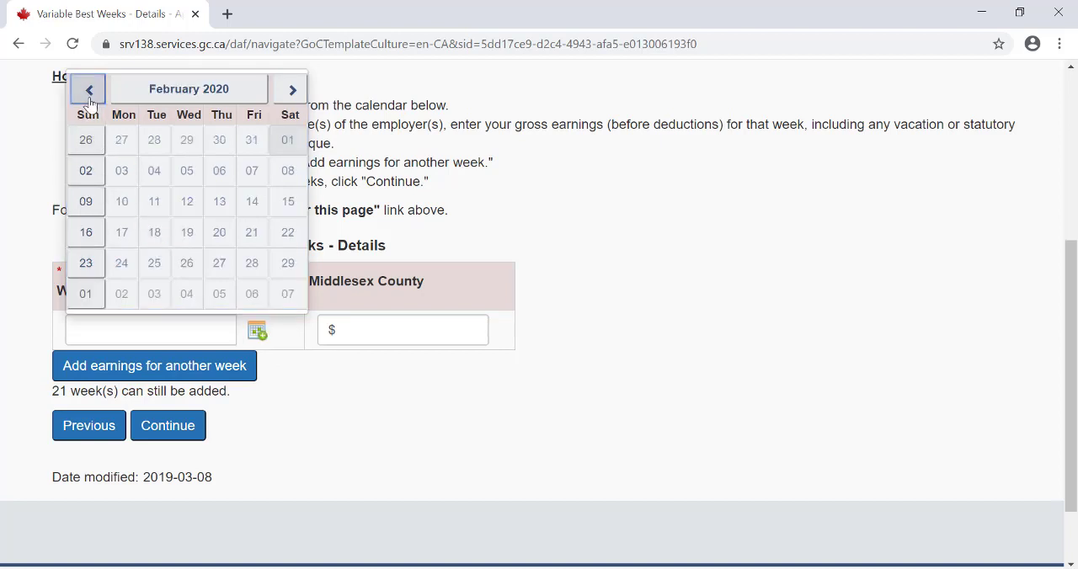
left_click(89, 90)
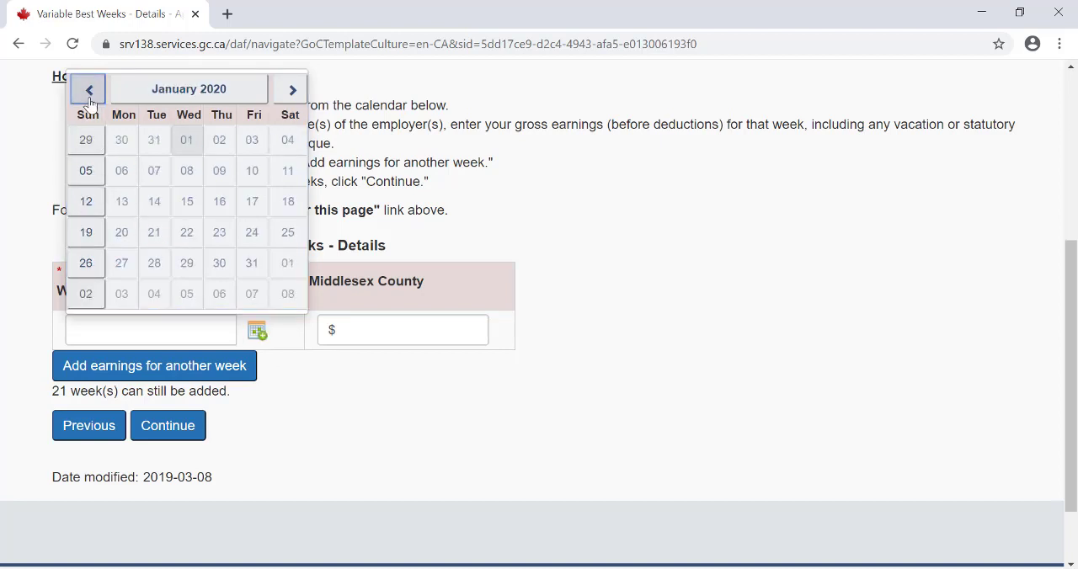
left_click(89, 99)
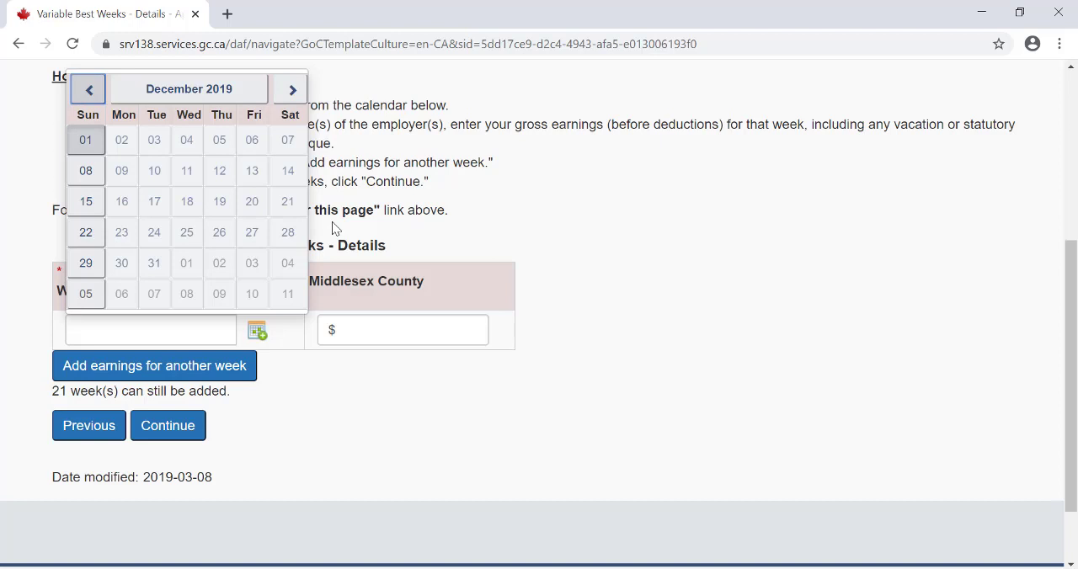
left_click(311, 421)
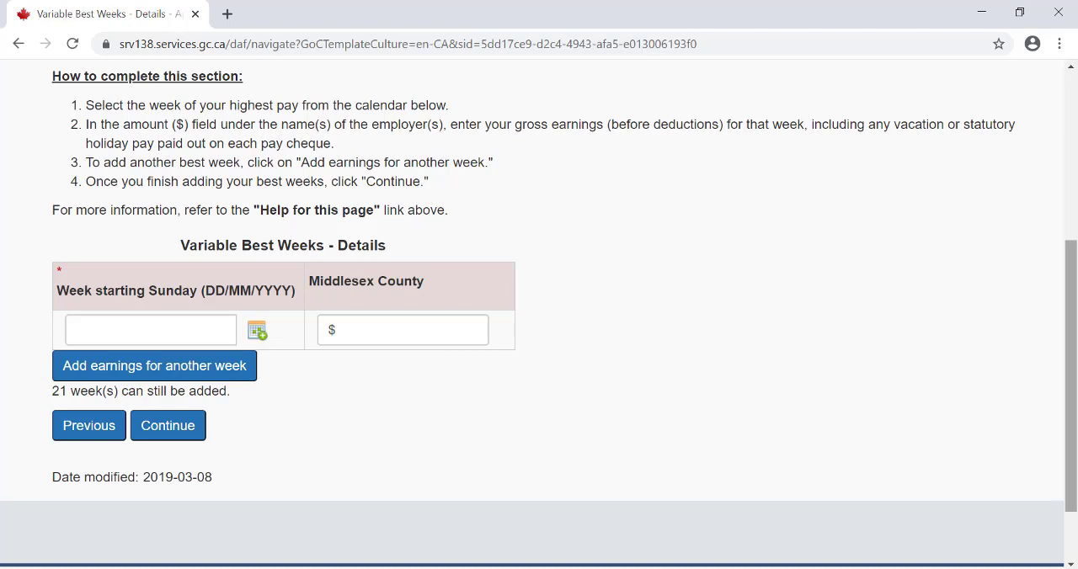
- Return to the Variable Best Weeks questions and answer No to providing the details of the highest-earning weeks now
left_click(161, 431)
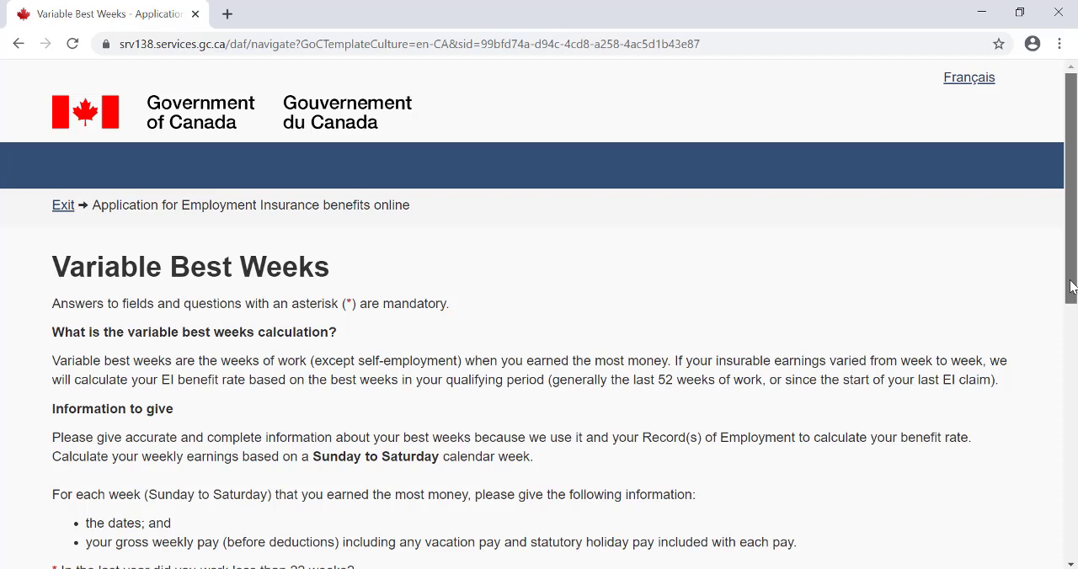
left_click_drag(1070, 287, 1073, 442)
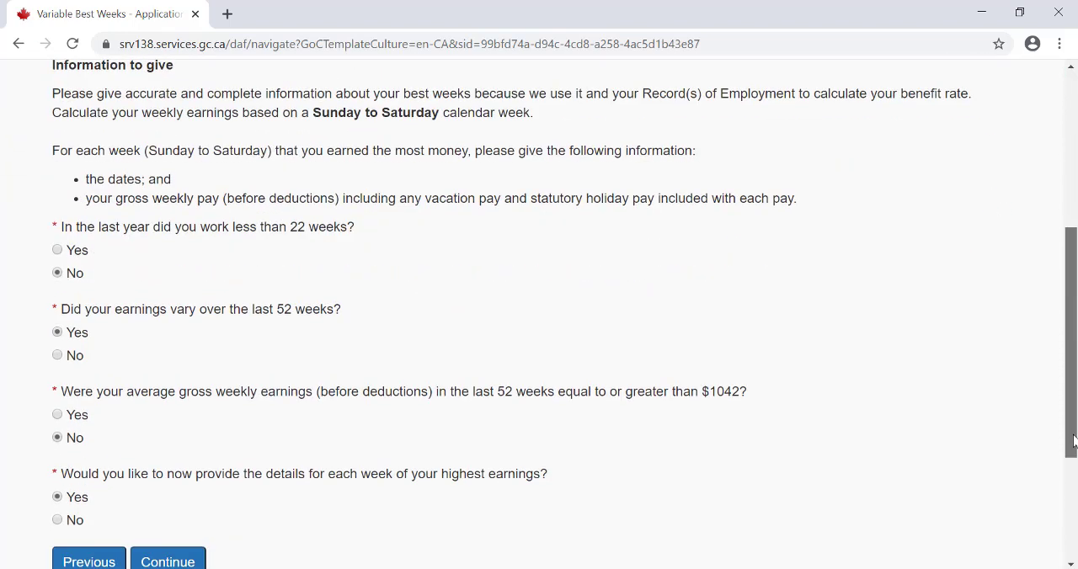
left_click_drag(1072, 440, 1073, 439)
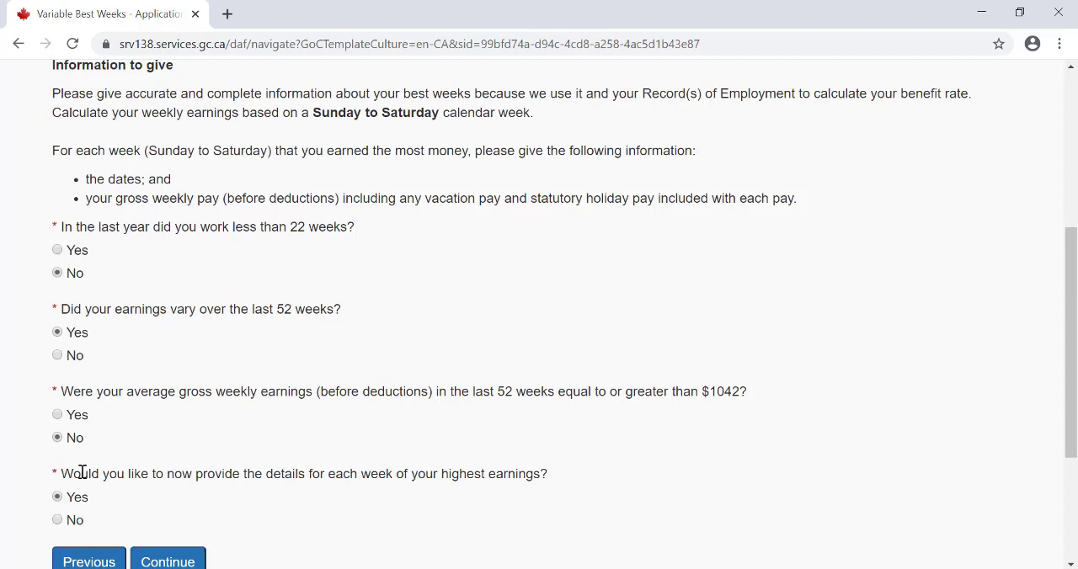
left_click(74, 522)
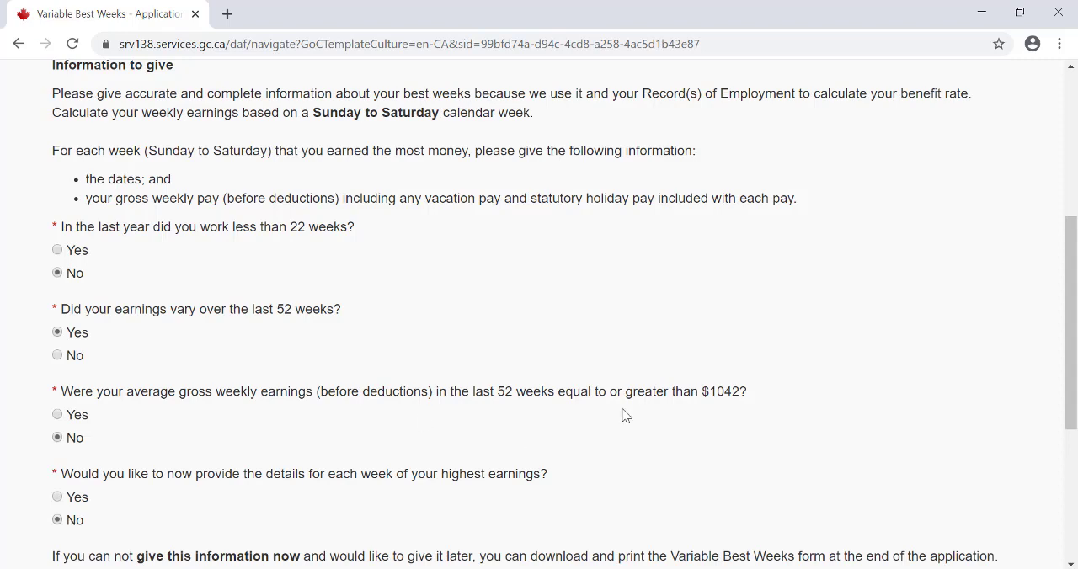
- Continue past Variable Best Weeks and, after checking the Workers' Compensation help, answer No to receiving Workers' Compensation and being medically unable to work
left_click_drag(1076, 340, 1076, 421)
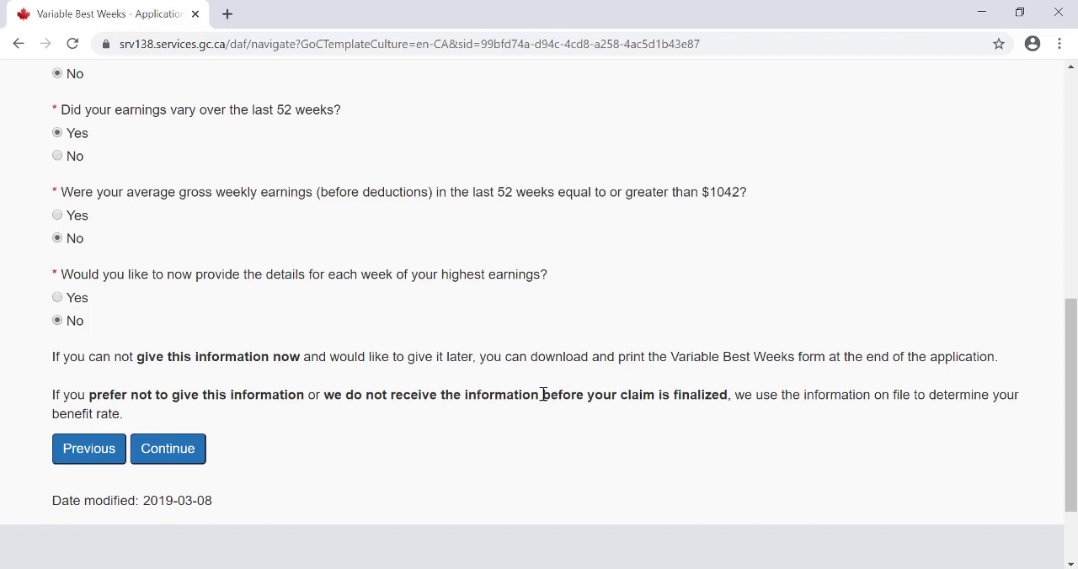
left_click(187, 457)
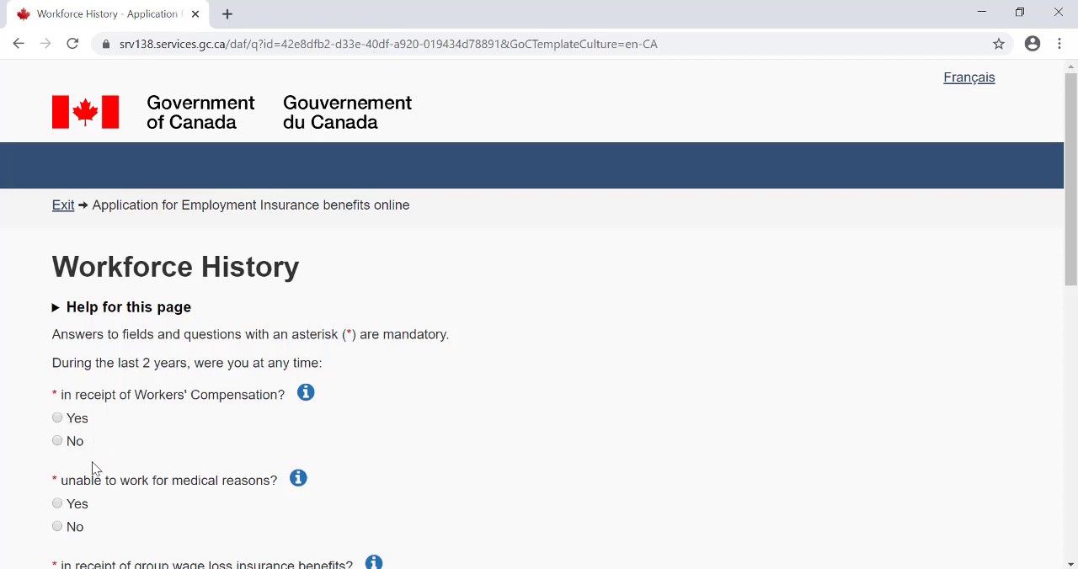
left_click_drag(1071, 183, 1071, 263)
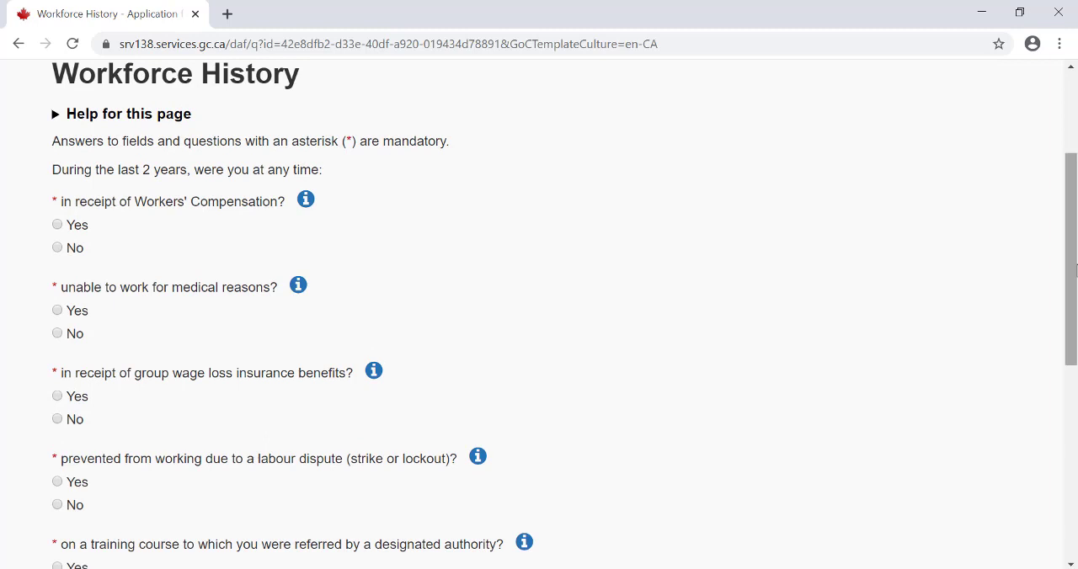
left_click(304, 207)
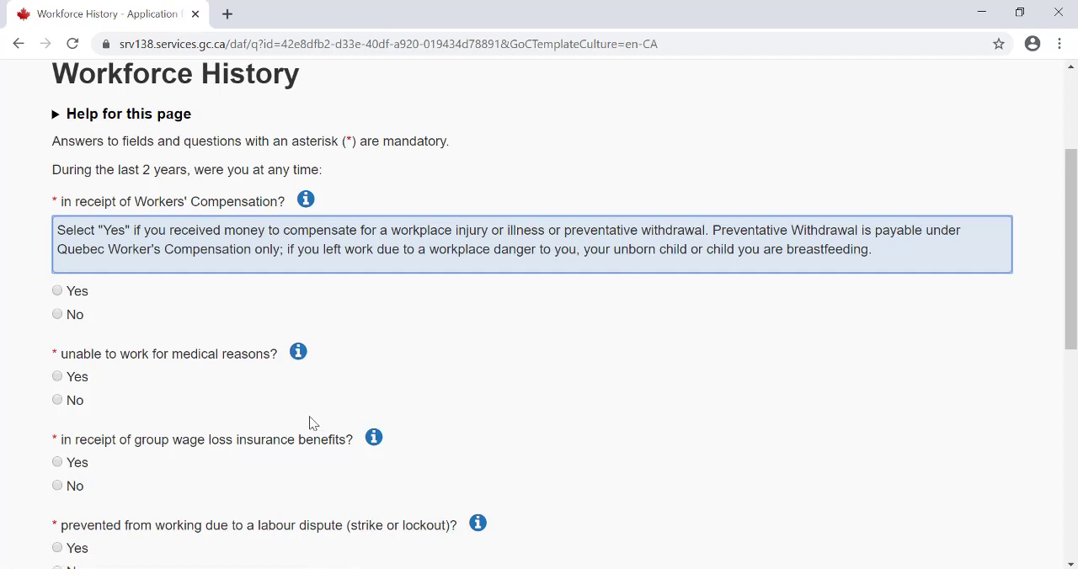
left_click(306, 200)
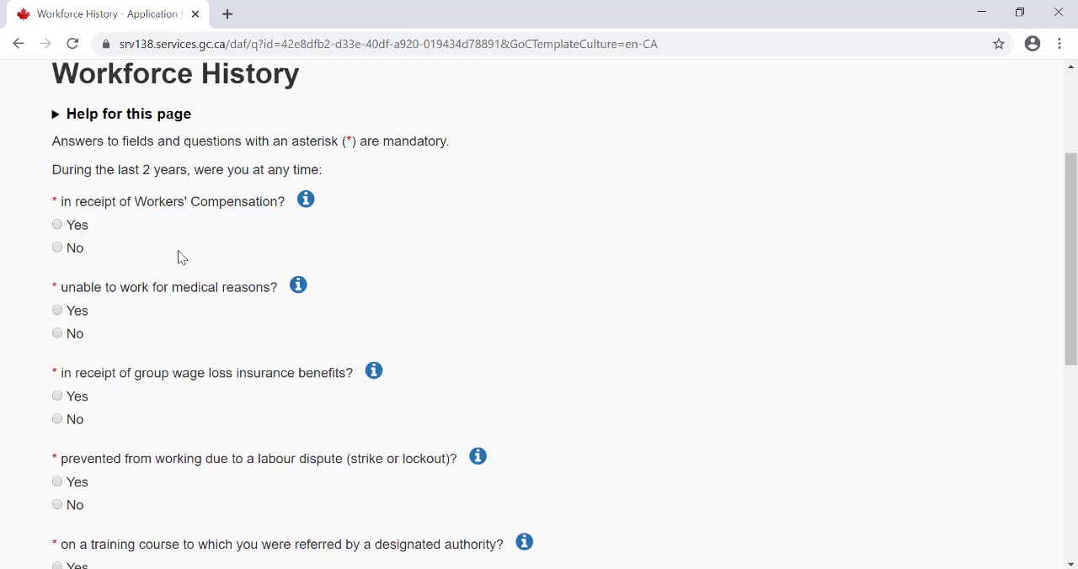
left_click(58, 248)
- Check the group wage loss insurance help and answer No to those benefits, to a labour dispute and to a referred training course
left_click(375, 376)
left_click_drag(1076, 217, 1076, 274)
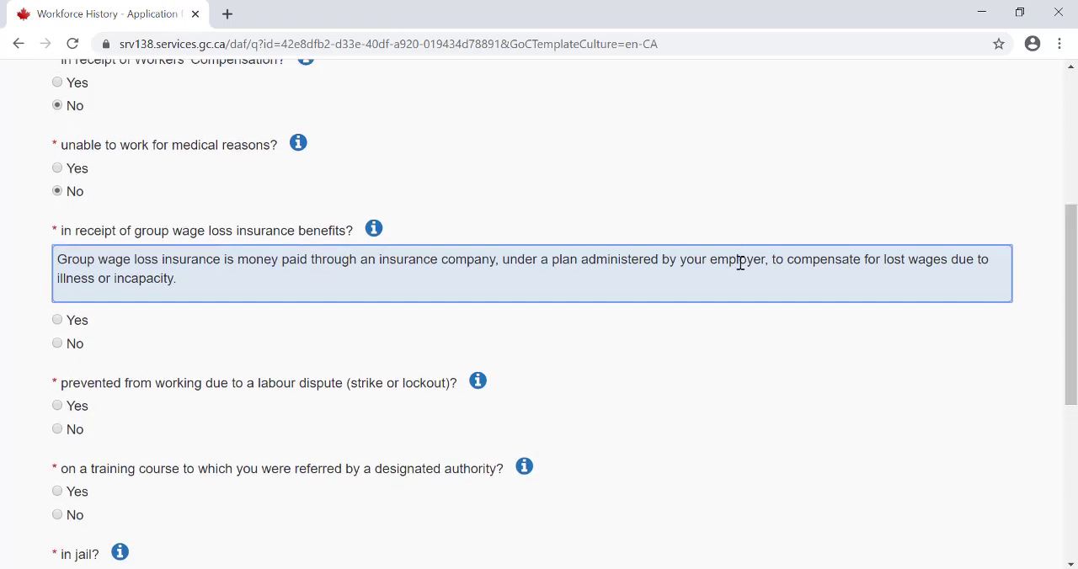
left_click(66, 342)
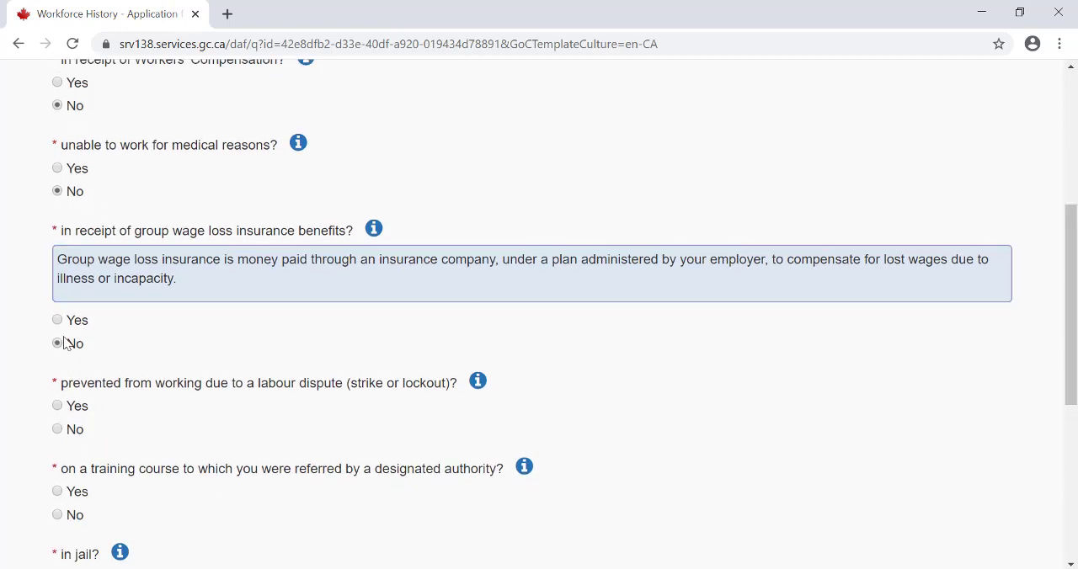
left_click(374, 229)
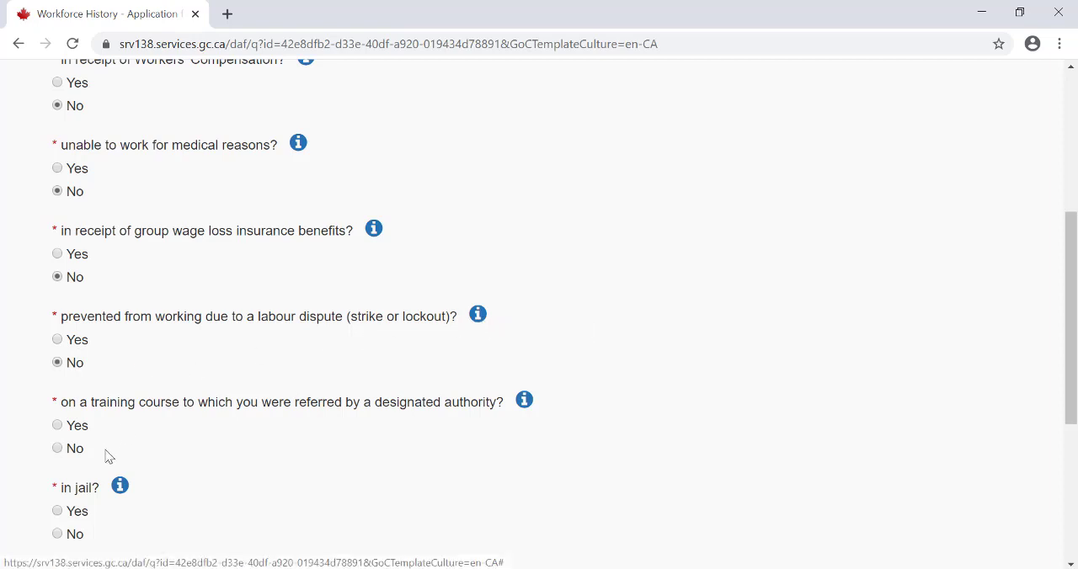
left_click(77, 452)
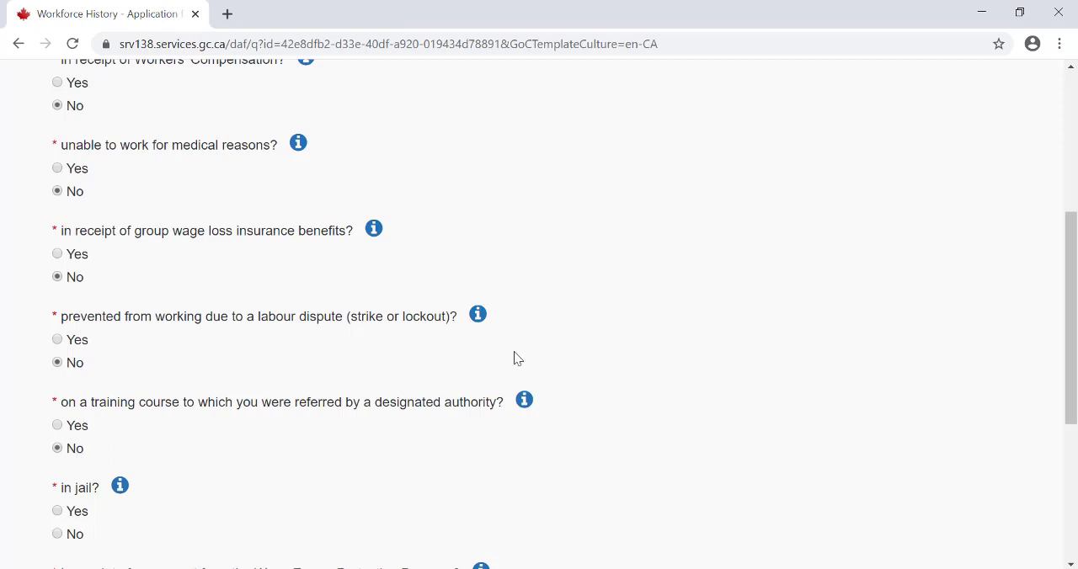
- Answer No to being in jail and to receiving a Wage Earner Protection Program payment, checking the program's help, and submit the Workforce History
left_click_drag(1076, 331, 1076, 391)
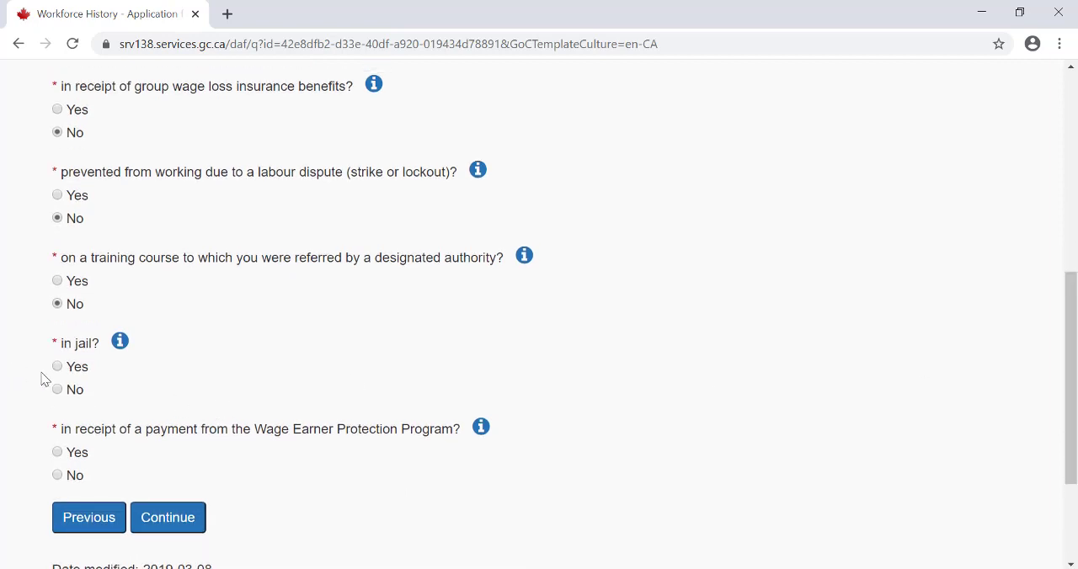
left_click(67, 399)
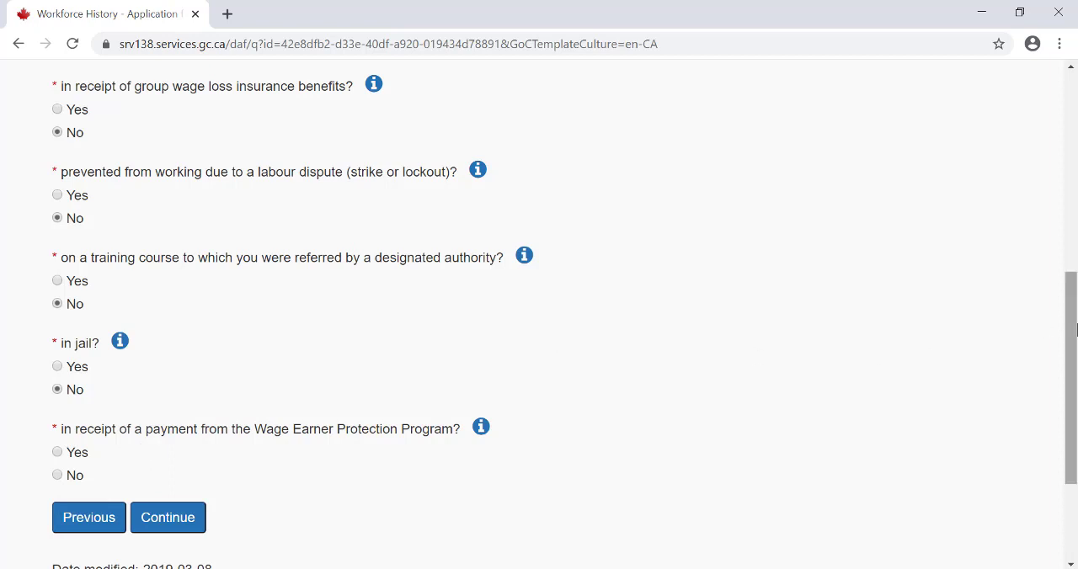
left_click_drag(1075, 333, 1075, 379)
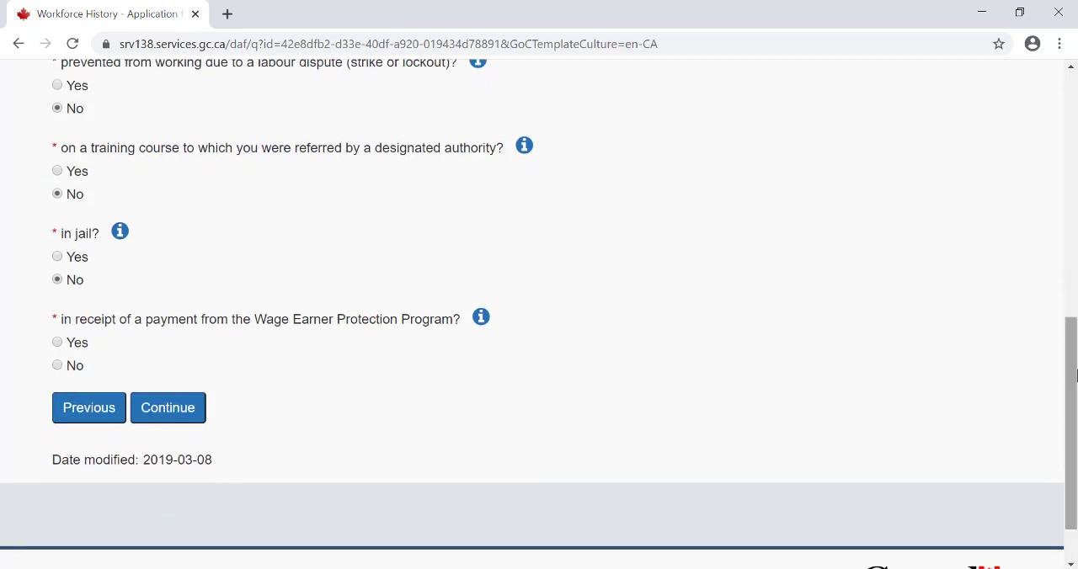
left_click(483, 321)
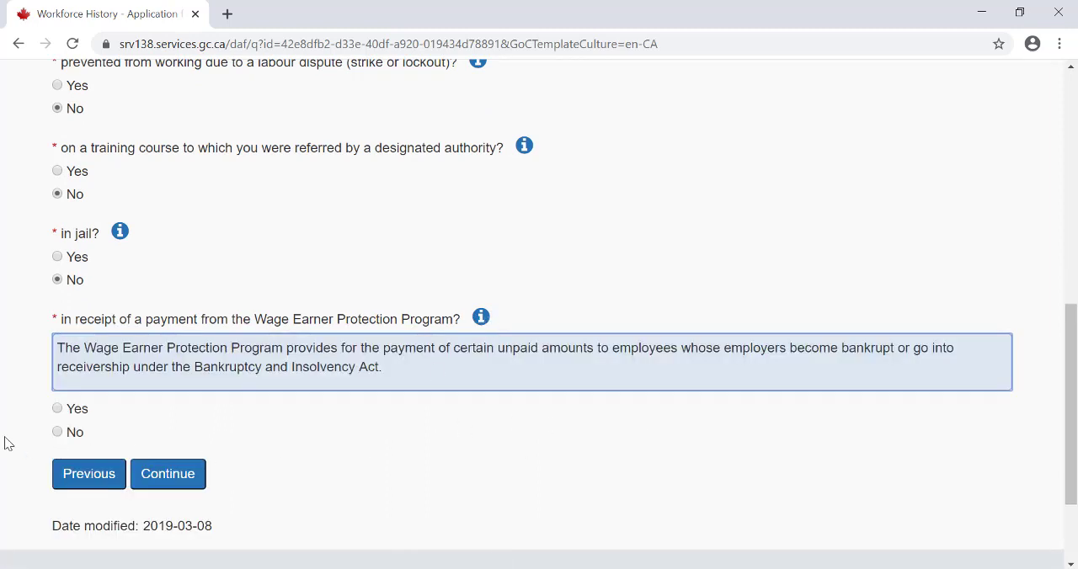
left_click(62, 432)
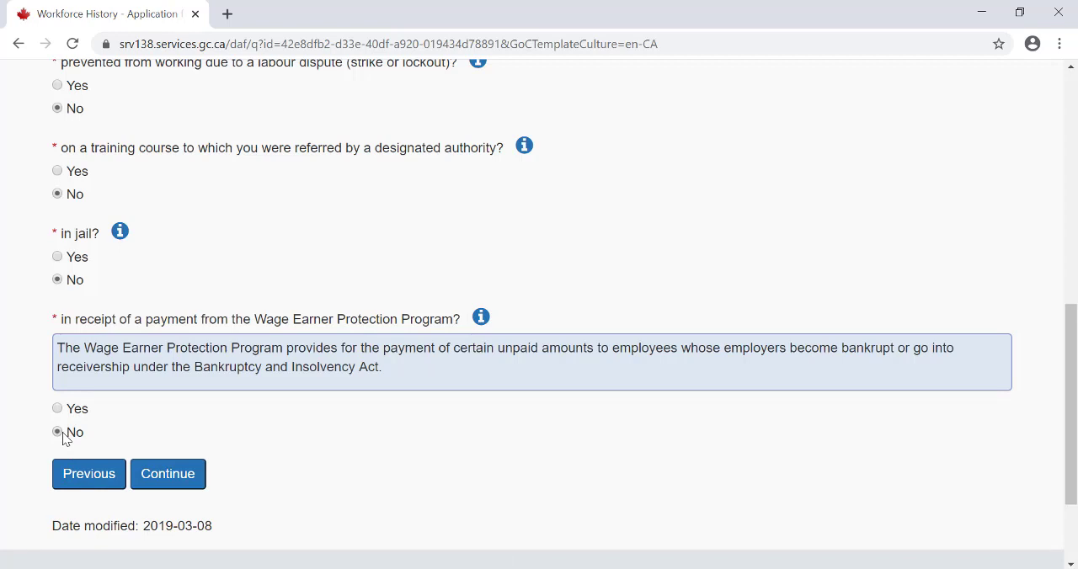
left_click(171, 473)
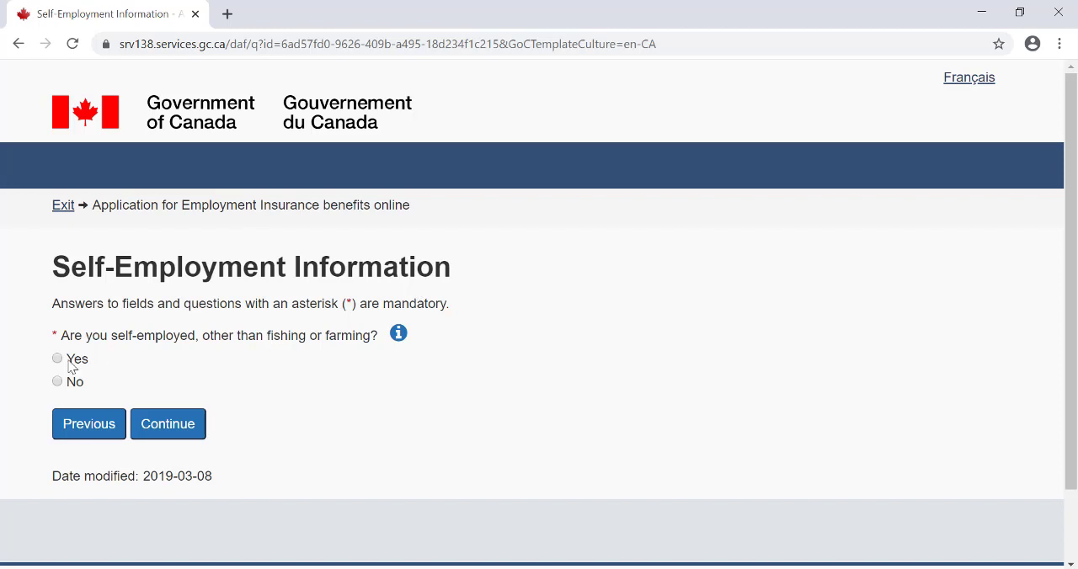
- Answer No to being self-employed and No to declaring farming income, continuing past both pages
left_click(82, 388)
left_click(196, 422)
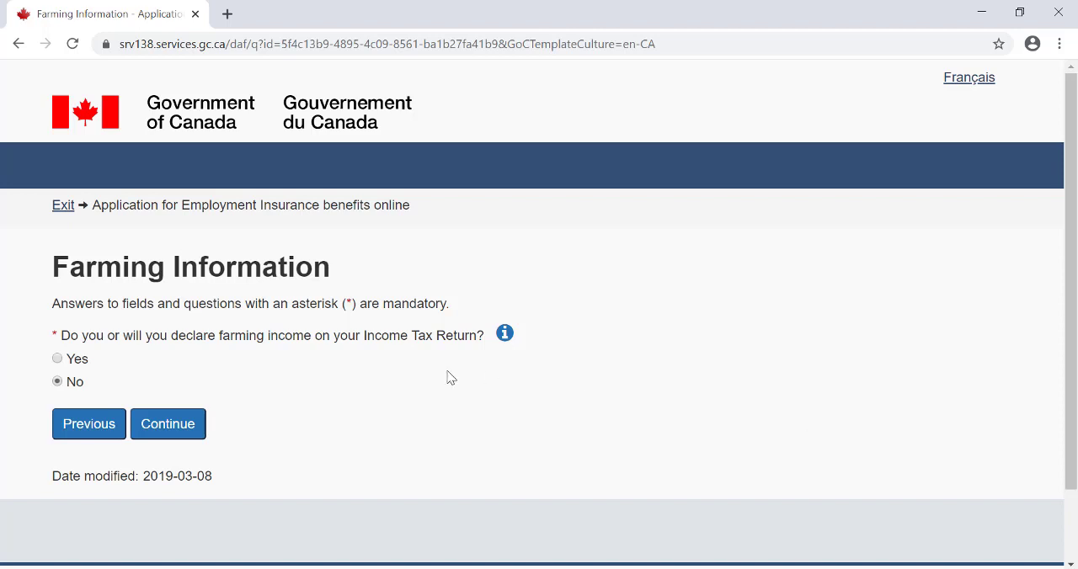
left_click(186, 431)
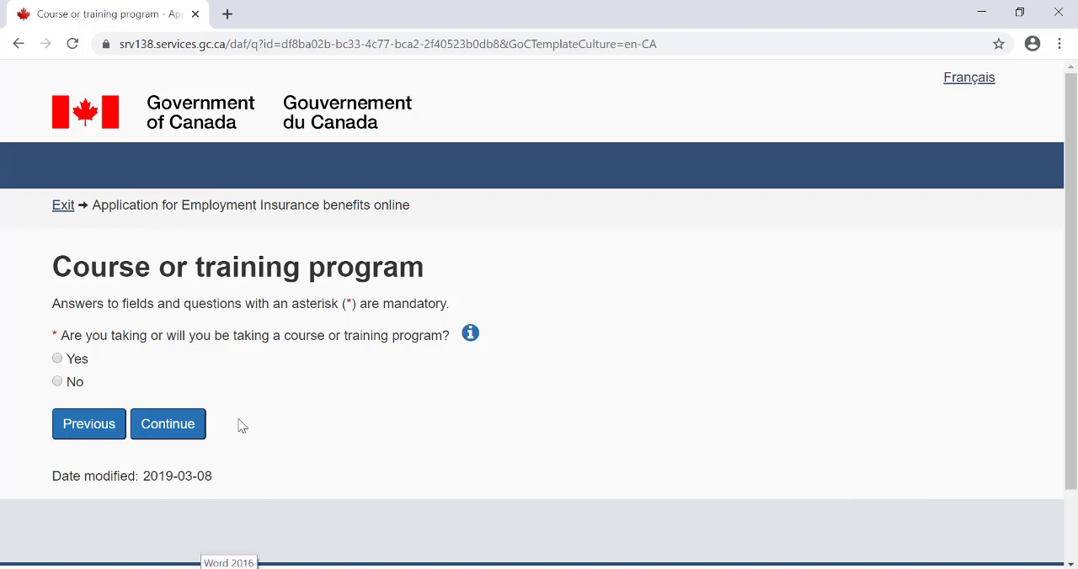
- Answer No to taking a course or training program and No to third-party assistance with the application, continuing past both pages
left_click(58, 381)
left_click(174, 425)
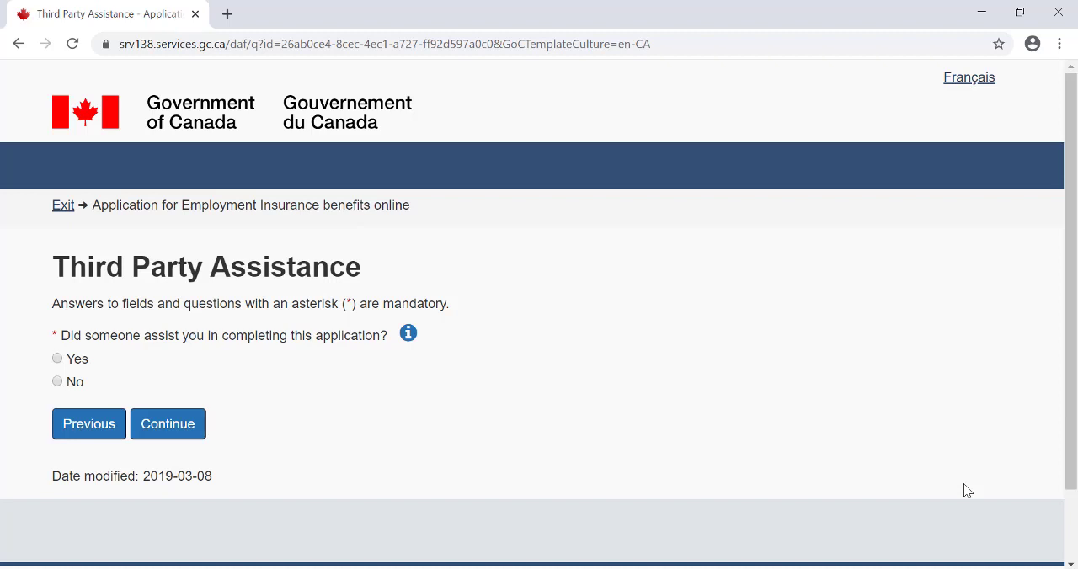
left_click(60, 384)
left_click(199, 430)
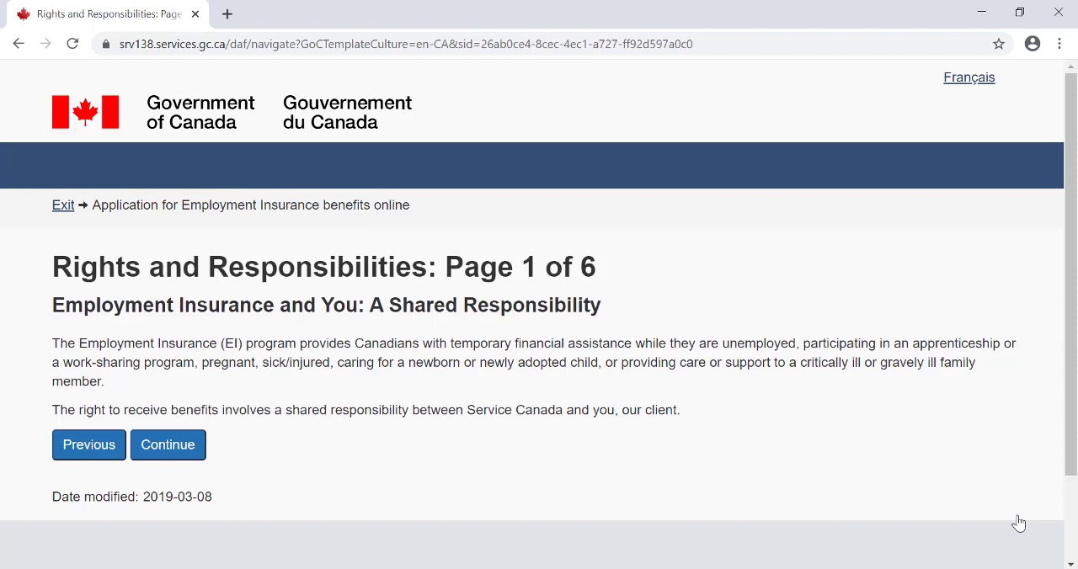
- Go through pages 1 to 5 of the Rights and Responsibilities and continue to page 6
left_click(187, 449)
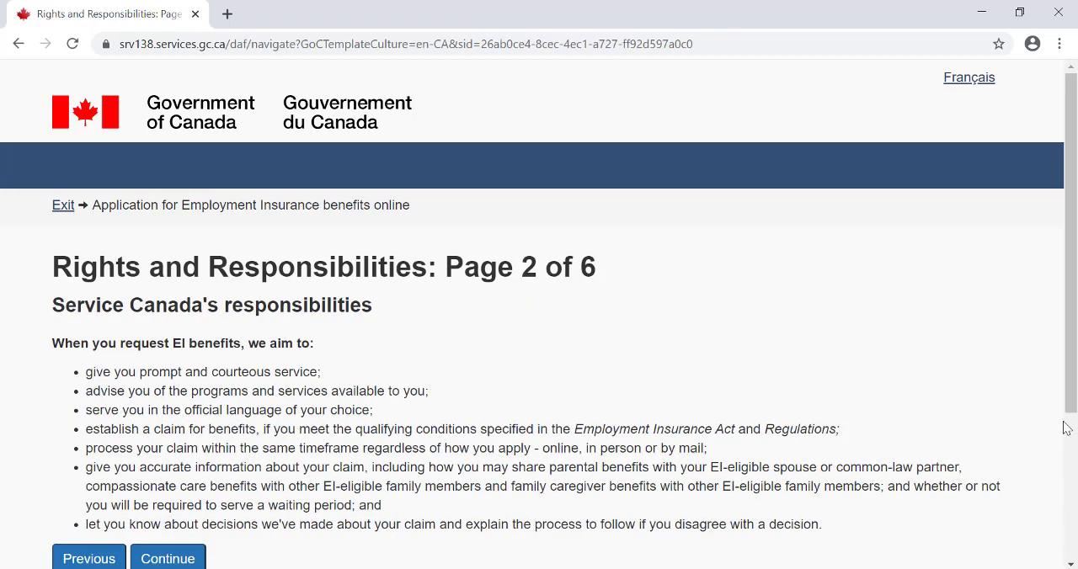
left_click_drag(1070, 368, 1071, 425)
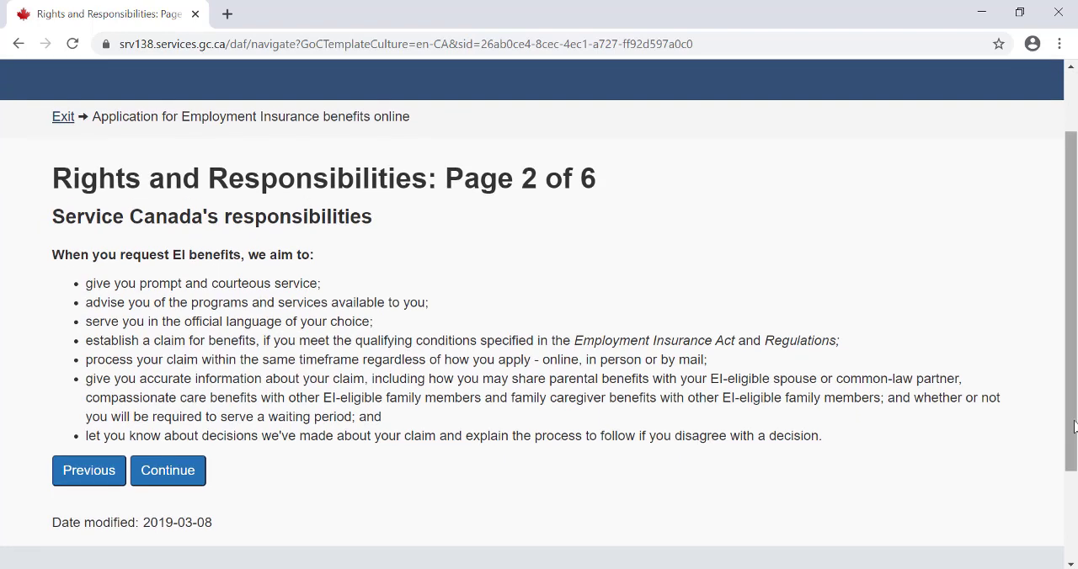
left_click(187, 482)
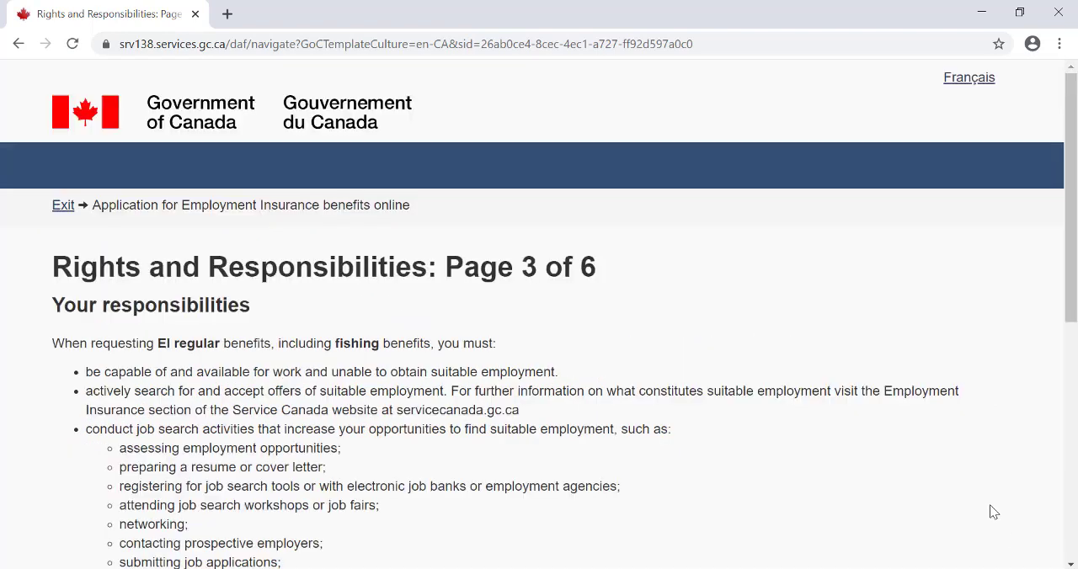
left_click_drag(1071, 314, 1072, 491)
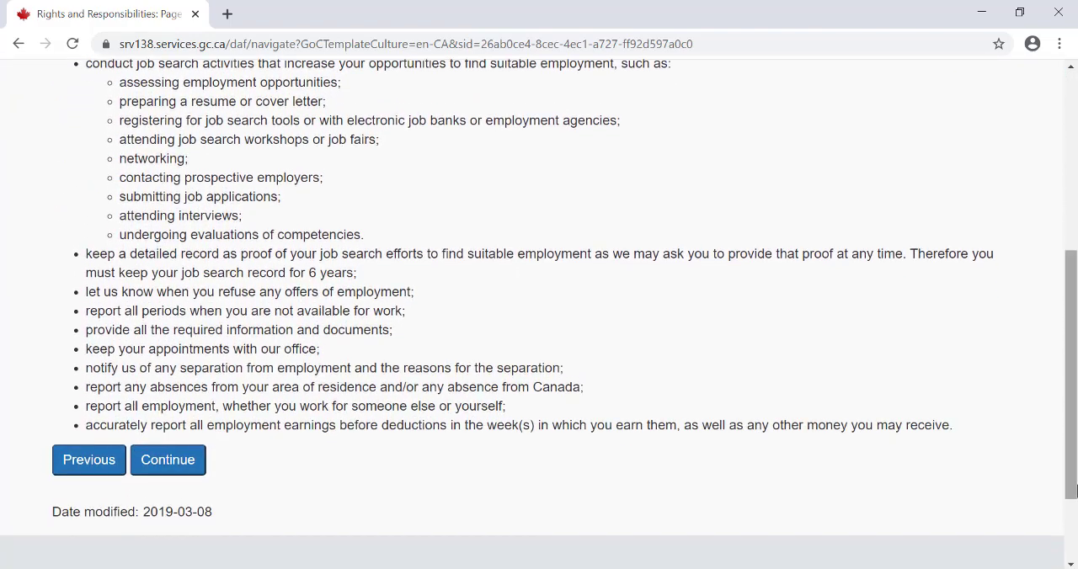
left_click(200, 460)
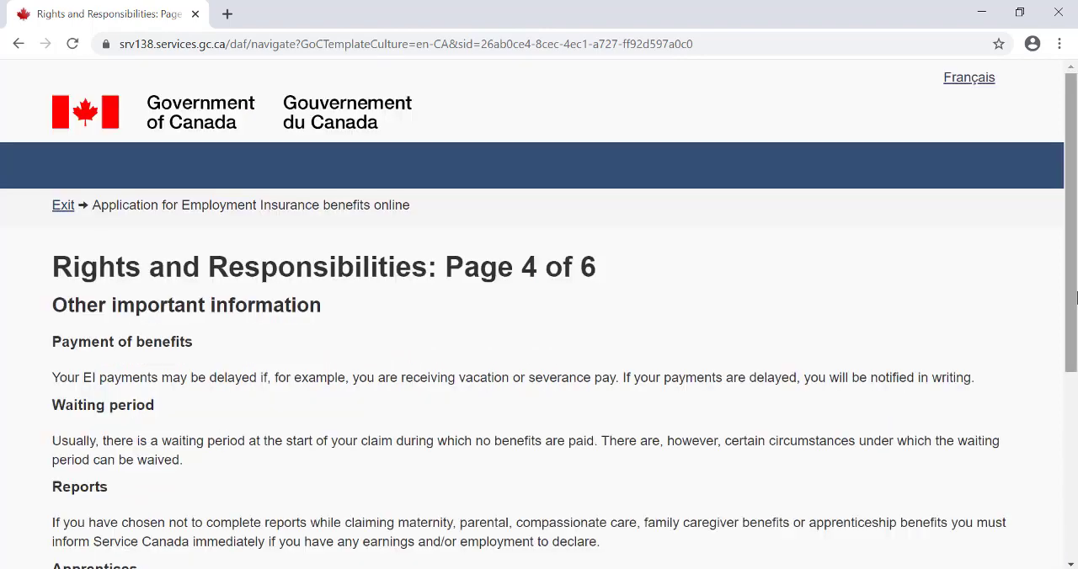
scroll(1075, 339, "down", 2)
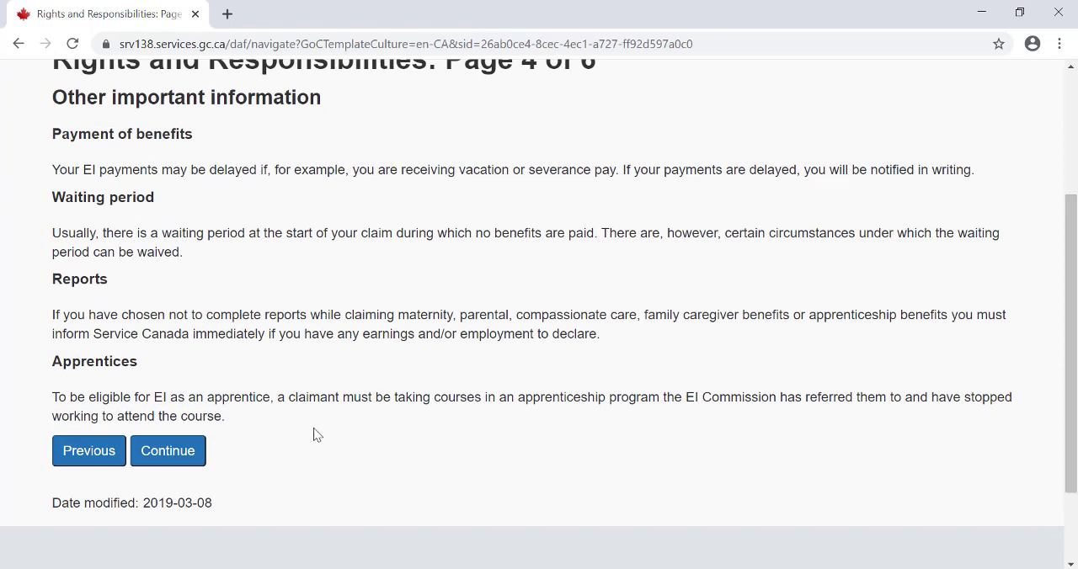
left_click(187, 451)
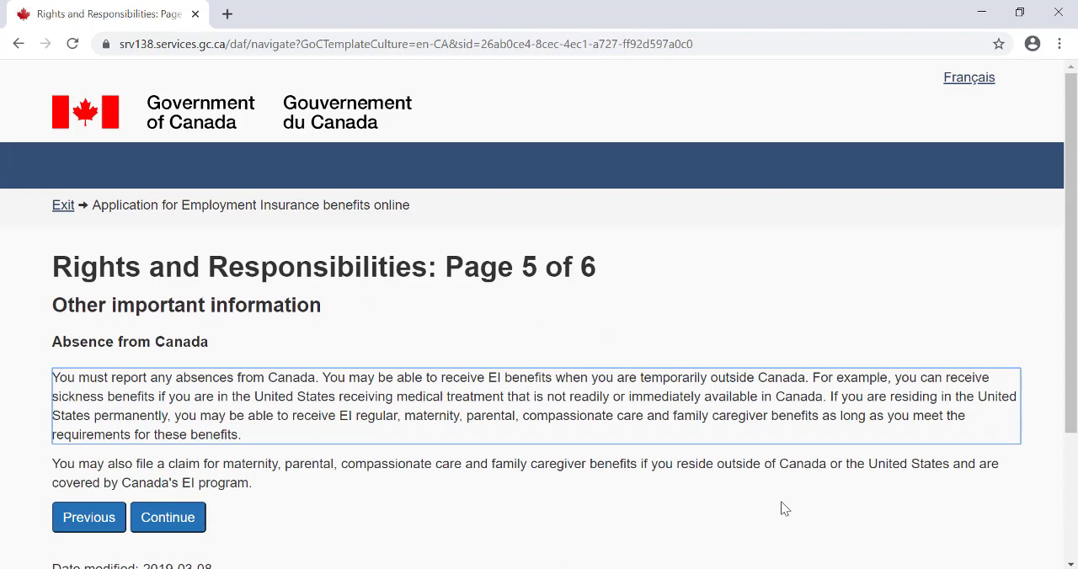
left_click(171, 518)
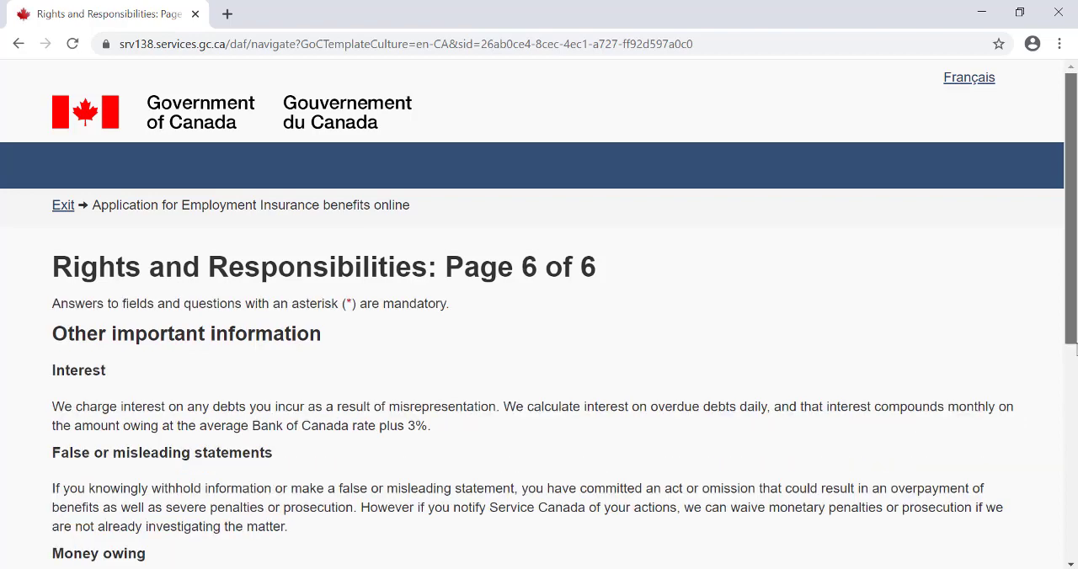
- Accept the rights and responsibilities in the declaration on page 6 of 6
left_click_drag(1075, 352, 1075, 481)
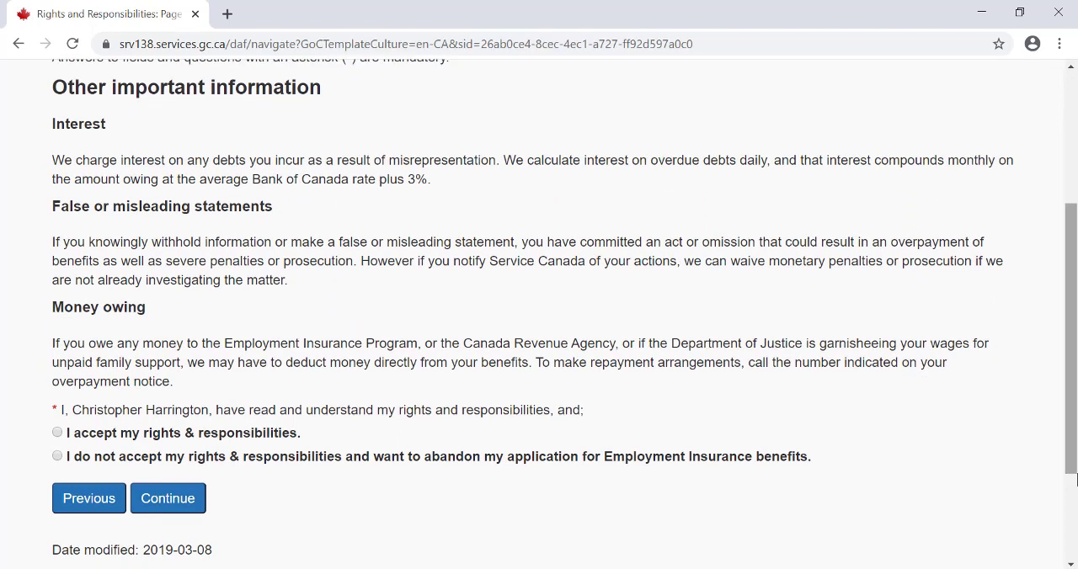
left_click(58, 433)
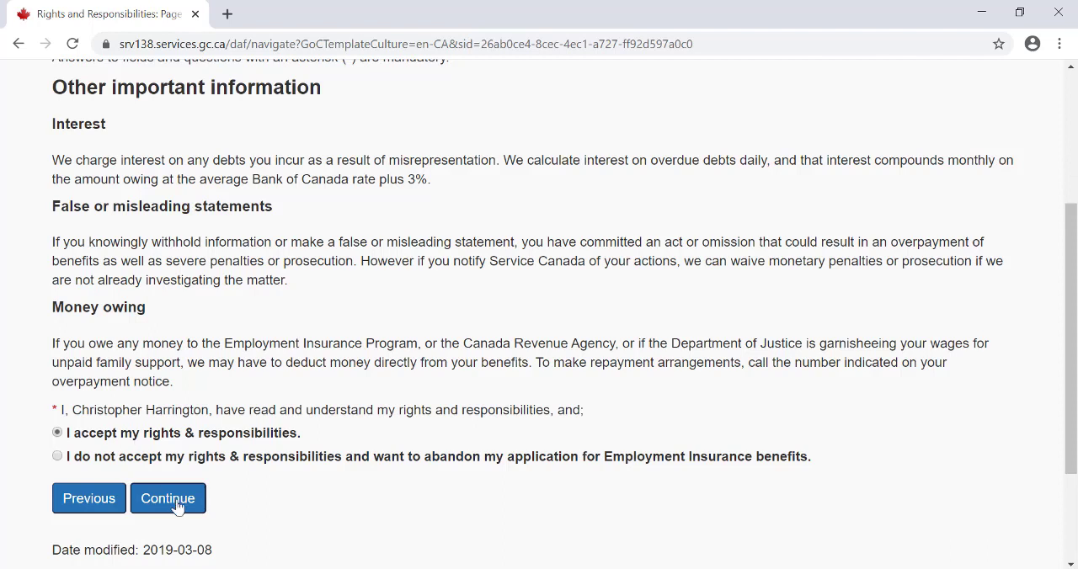